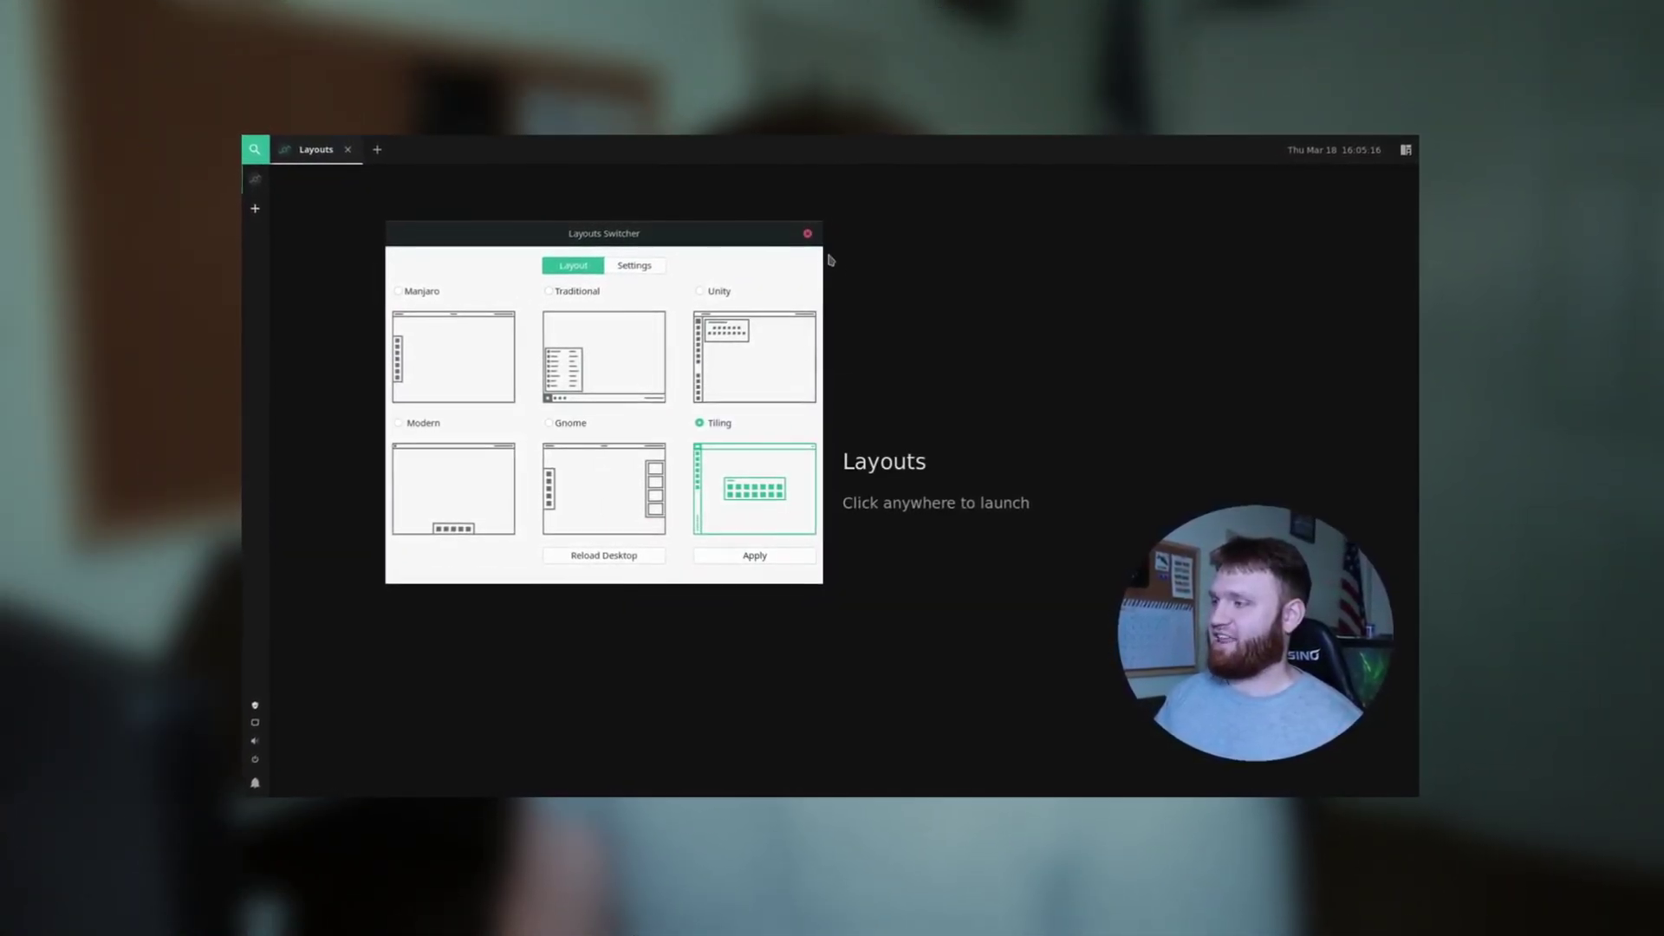
# - Close the Layouts Switcher dialog and the Layouts tab to reveal the app launcher
pyautogui.click(806, 233)
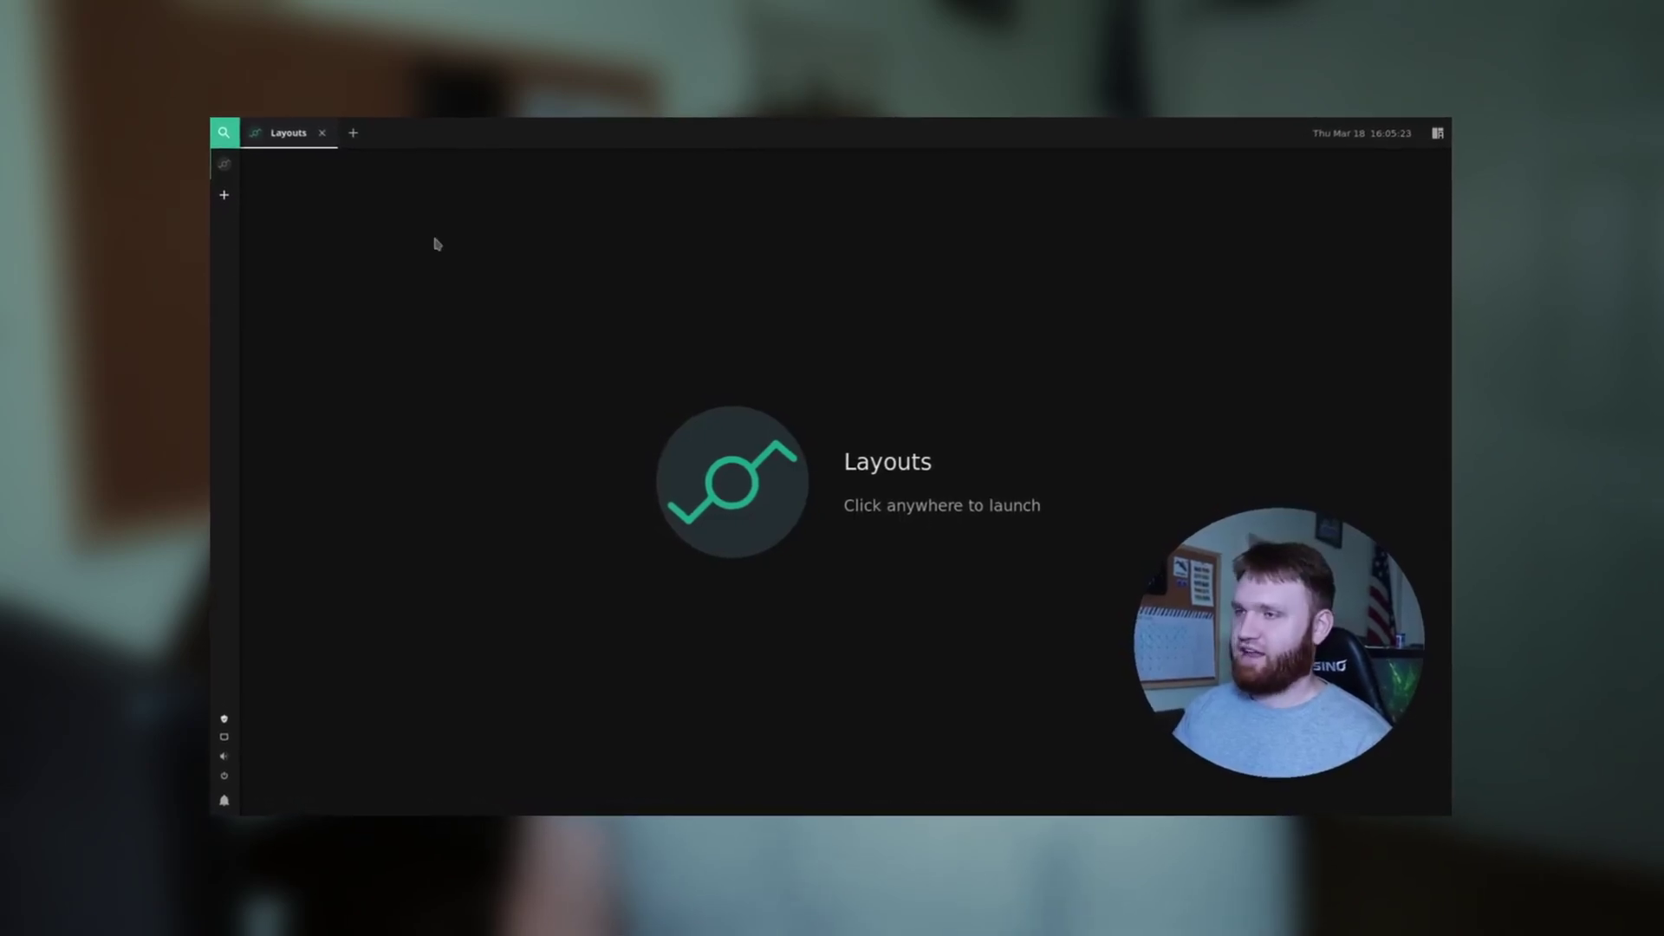
pyautogui.click(321, 132)
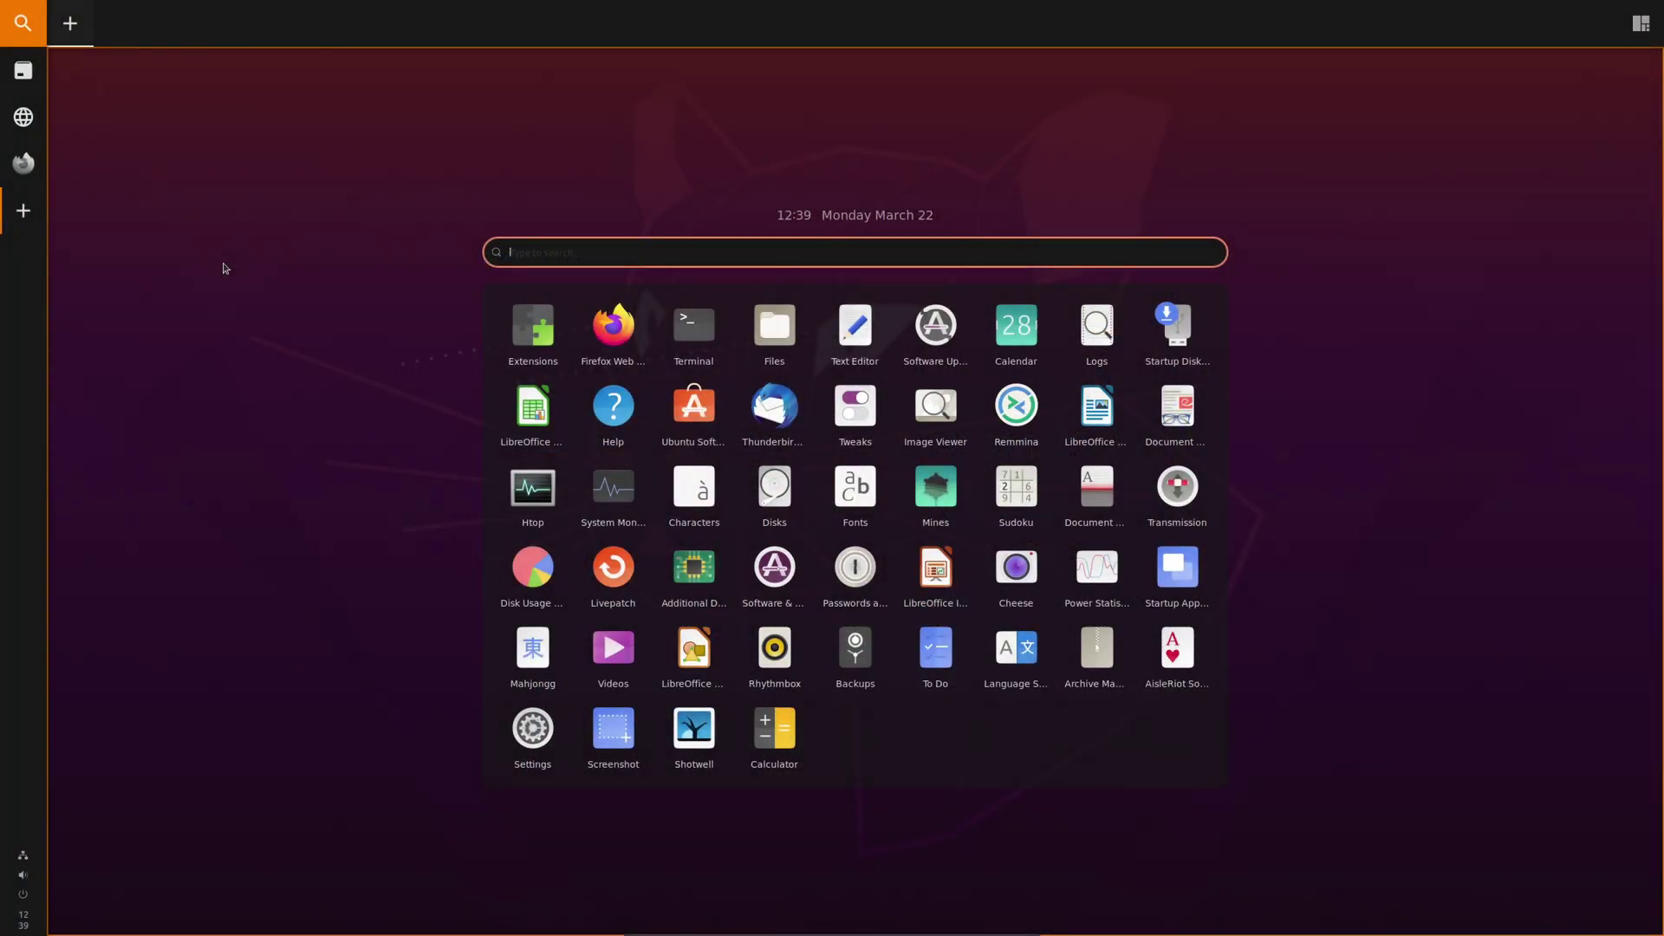
# - Scroll the GitHub material-shell README to its Hotkeys list, then go to the Files/editor/terminal workspace
pyautogui.click(23, 162)
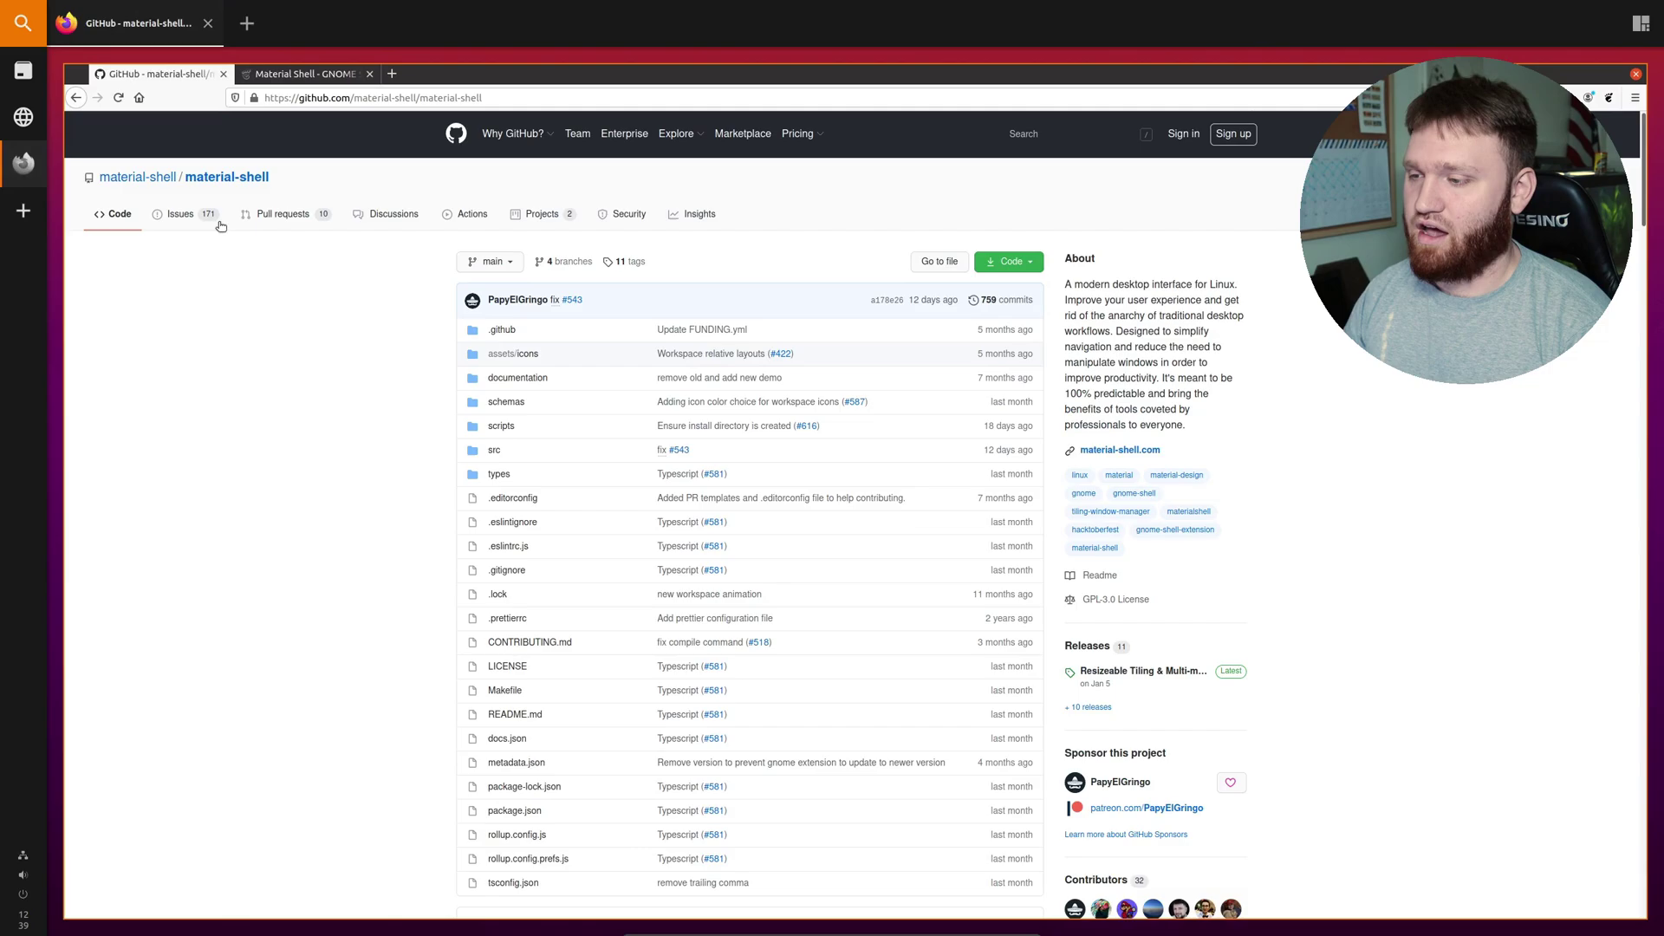
pyautogui.scroll(-5, 329, 481)
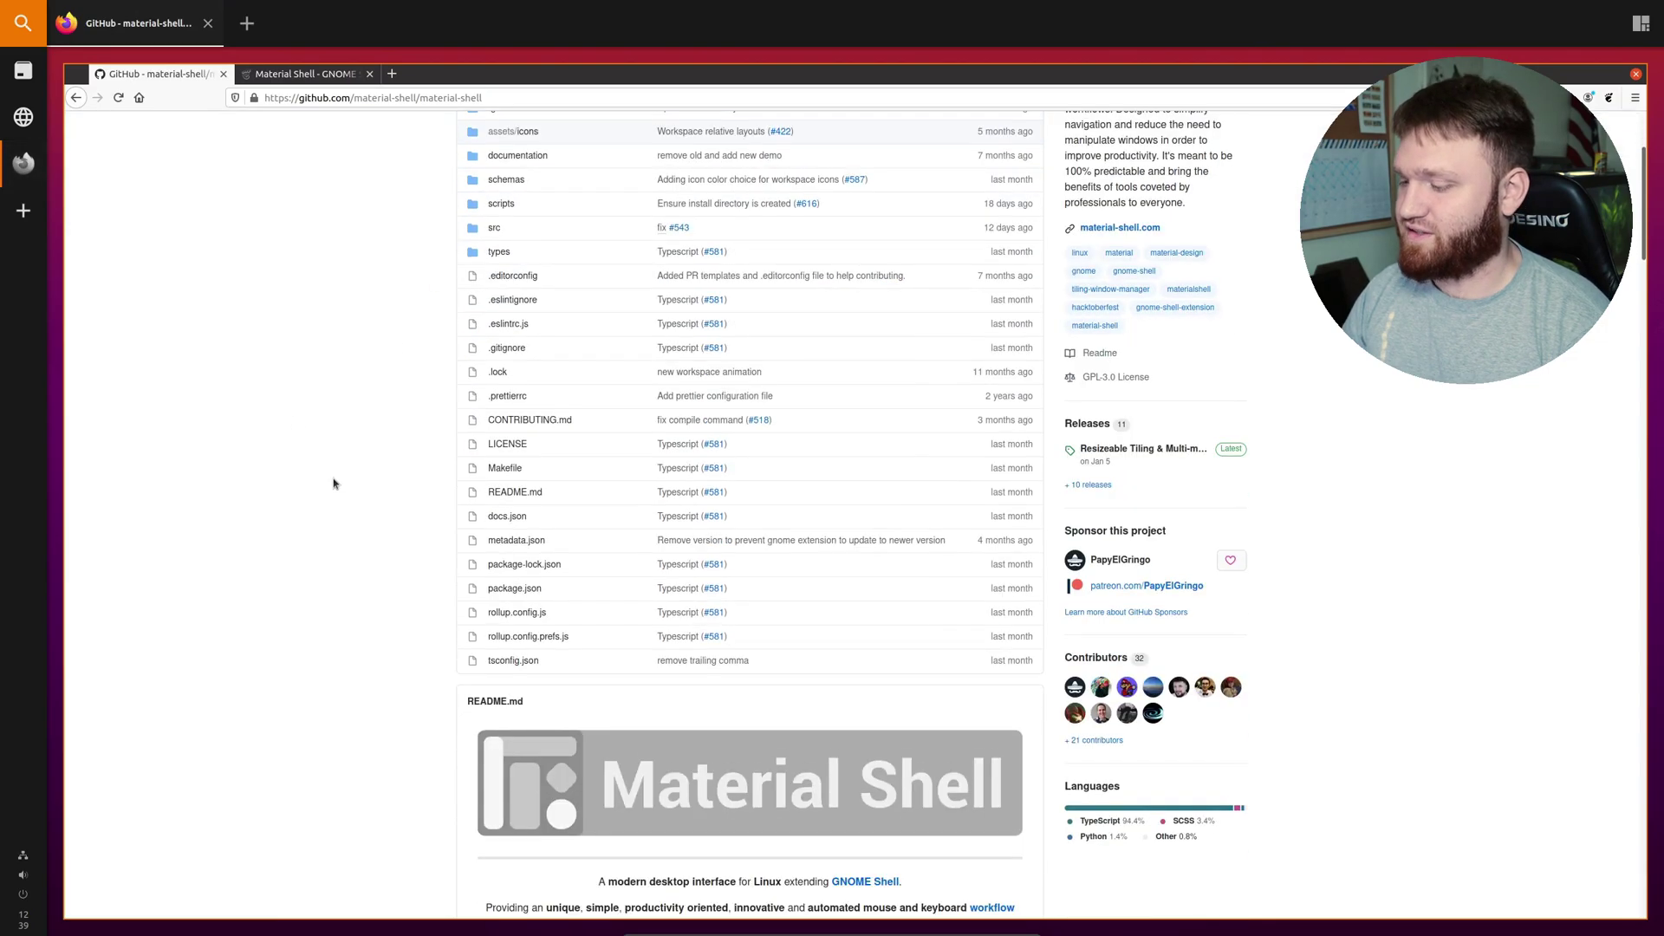
pyautogui.scroll(-7, 335, 491)
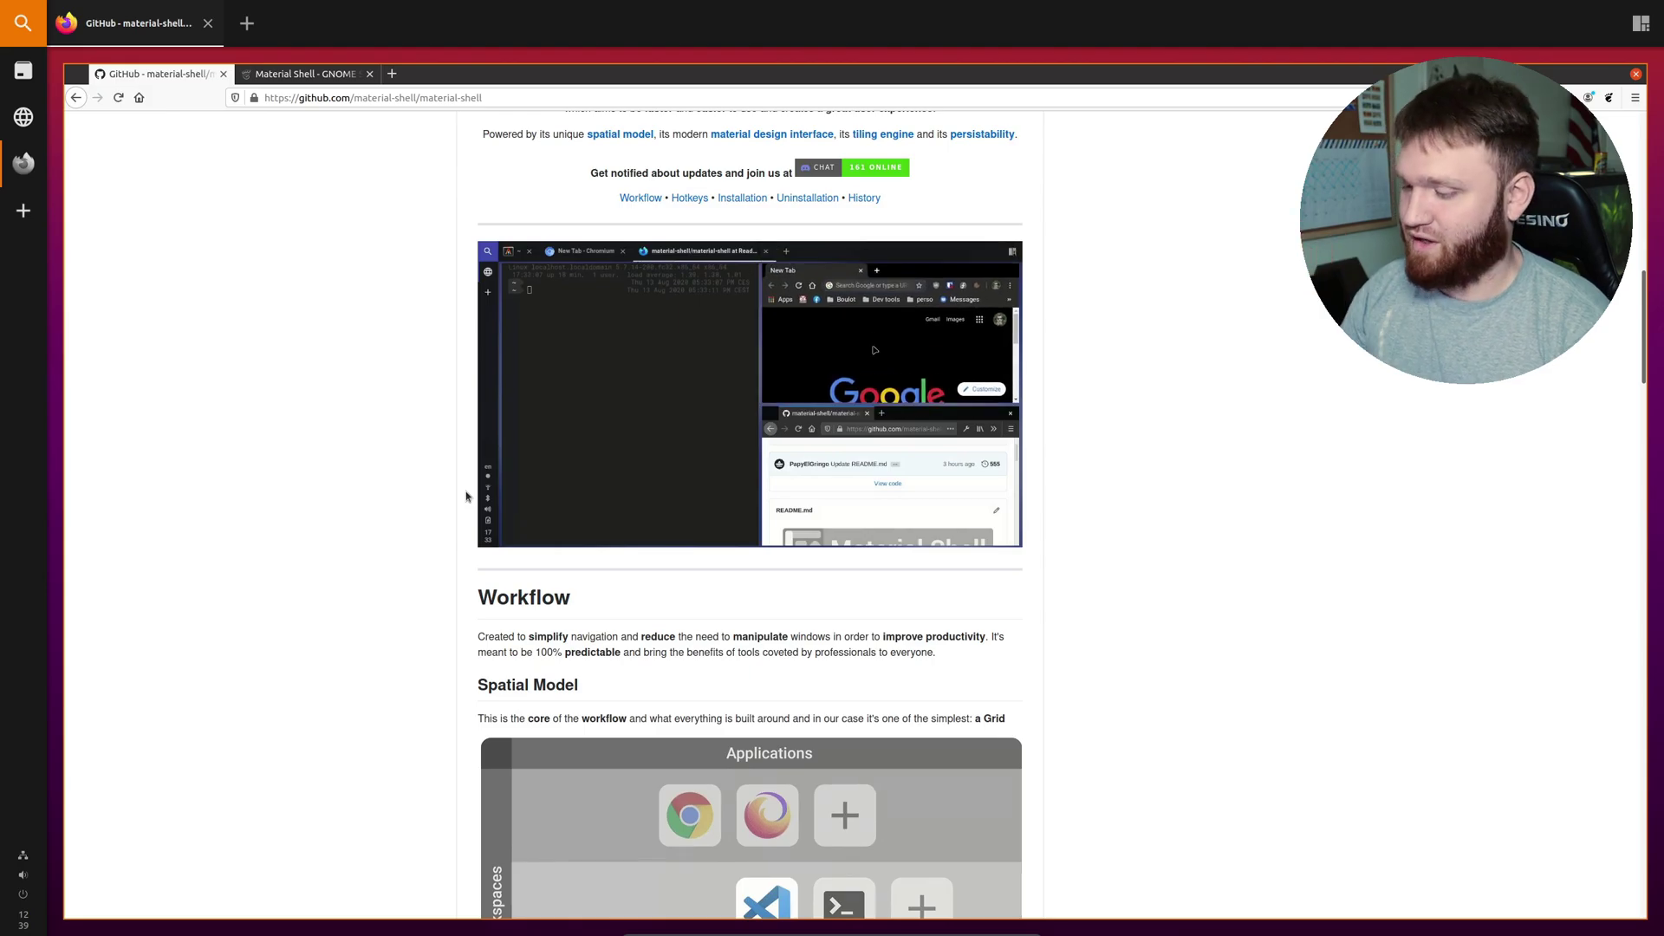
pyautogui.scroll(-6, 1235, 569)
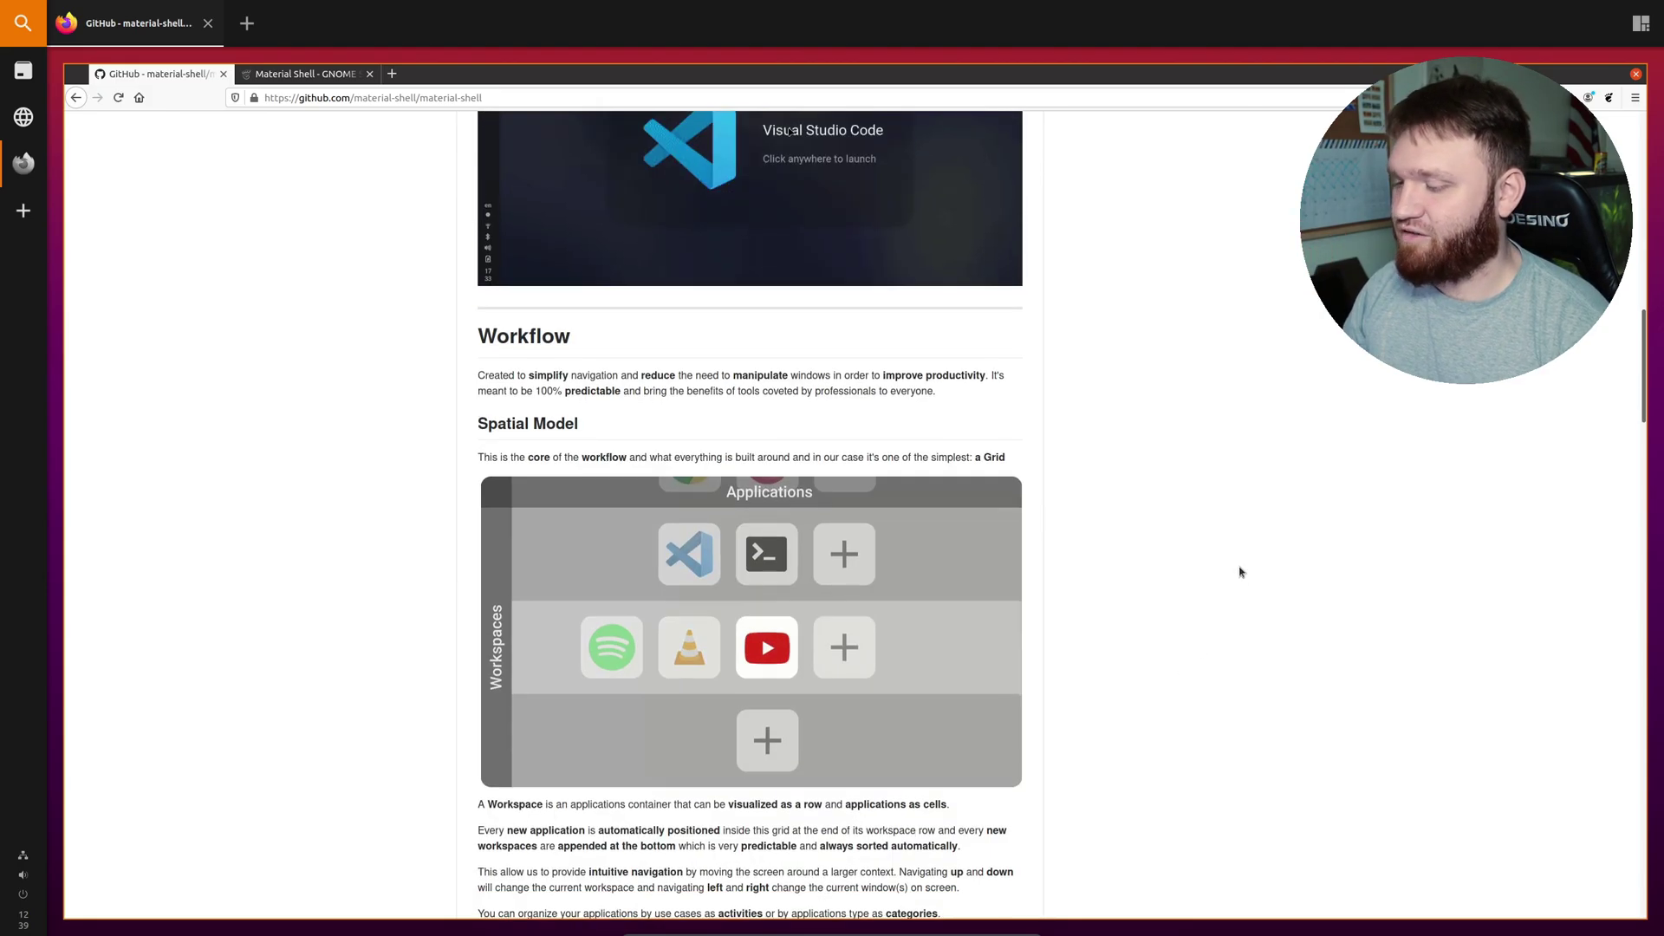
pyautogui.scroll(-7, 1233, 568)
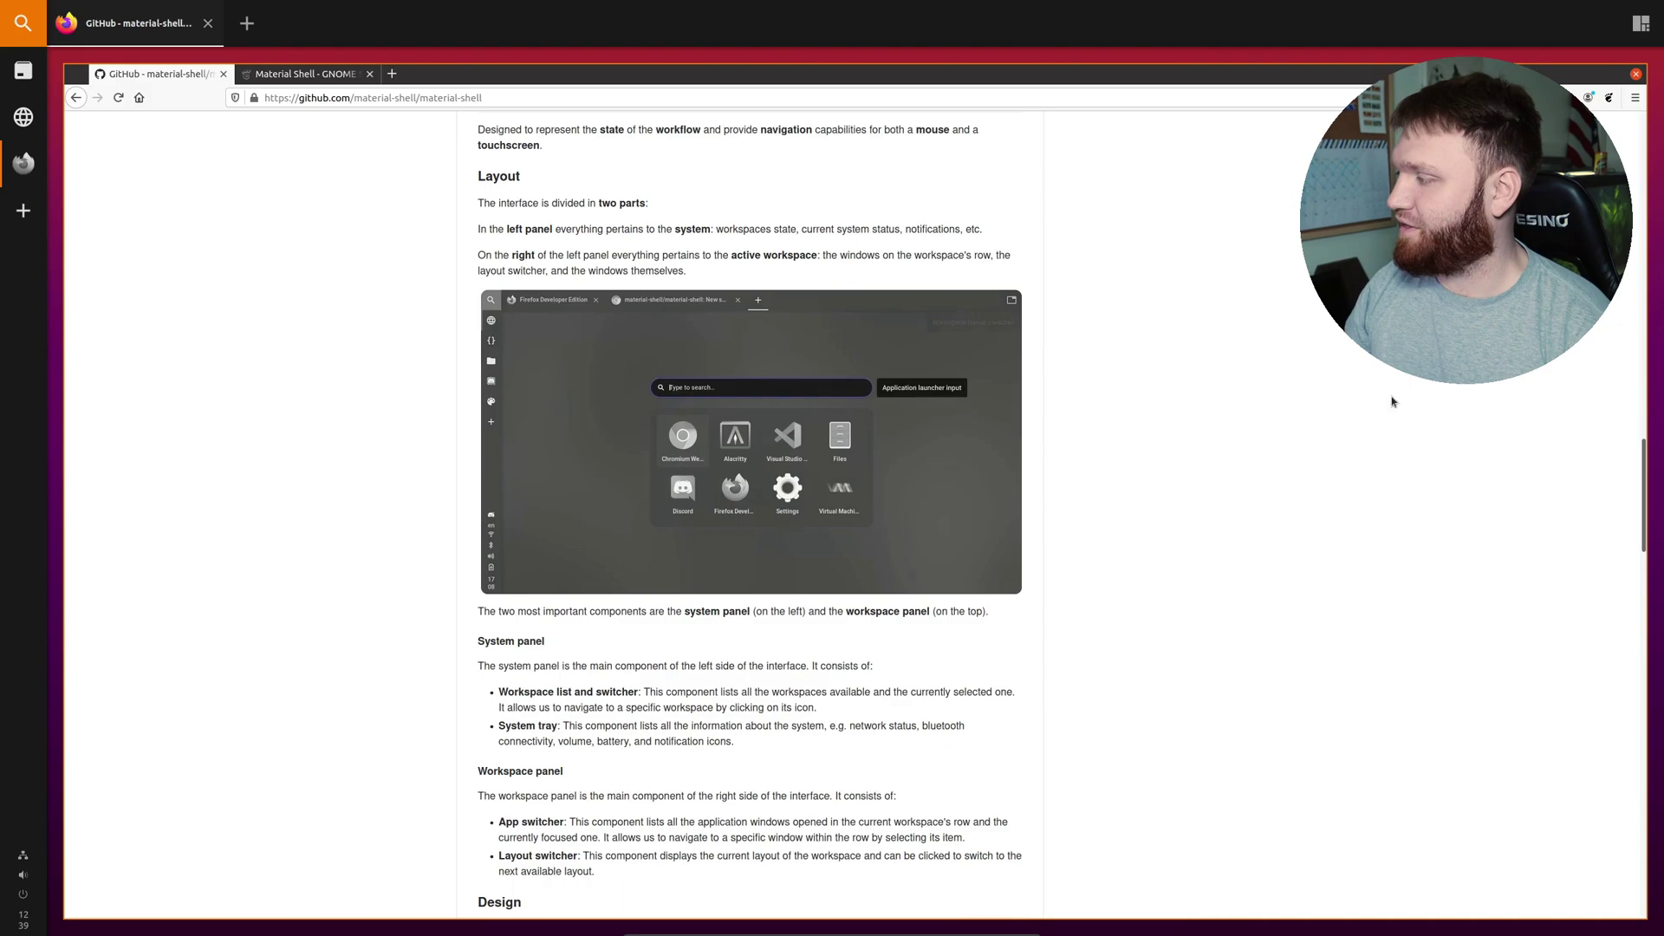
pyautogui.moveTo(1643, 477); pyautogui.dragTo(1643, 682)
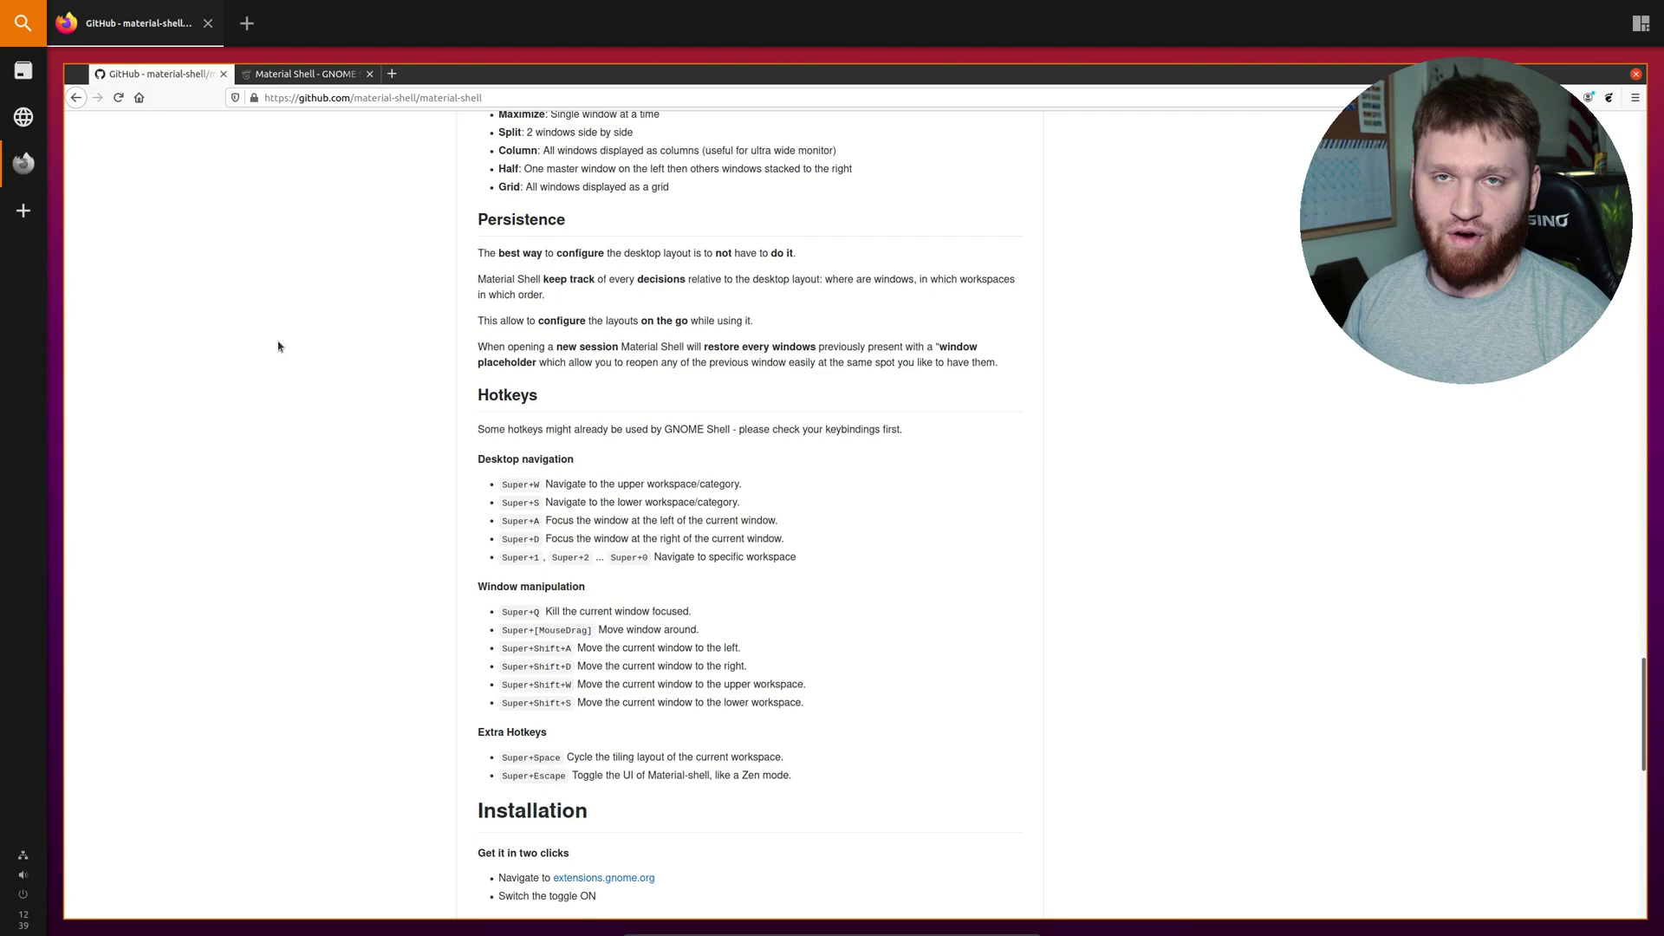
pyautogui.click(15, 119)
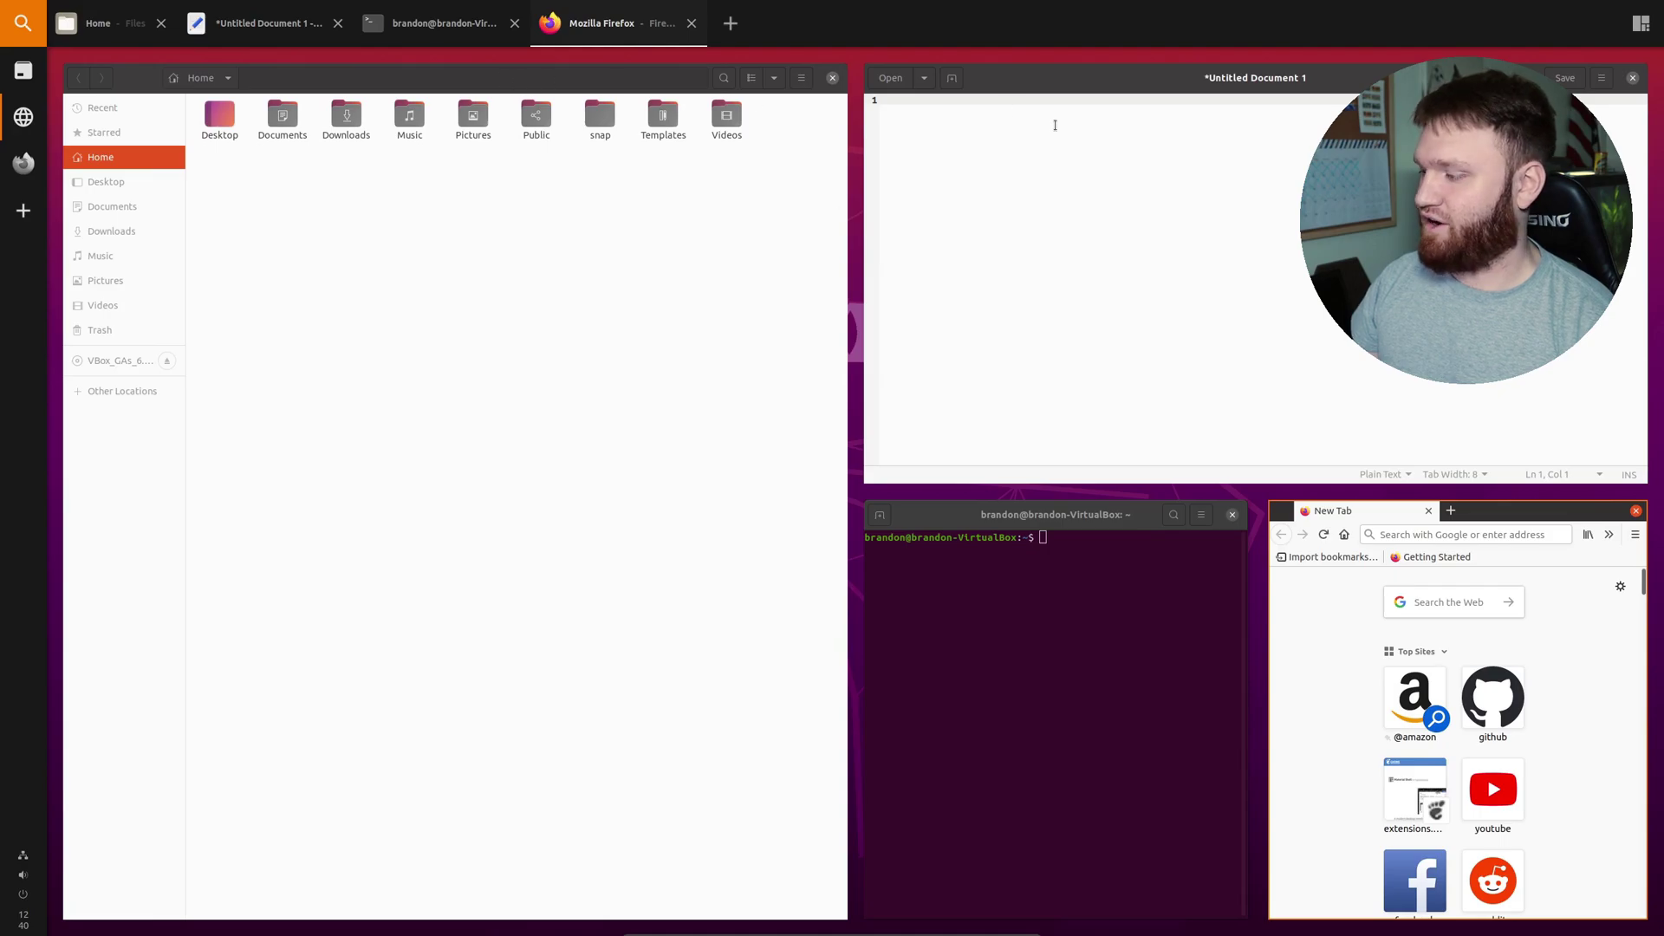
# - Tile Firefox, then the text editor, into the left half and cycle focus through Files, terminal and Firefox
pyautogui.moveTo(1492, 511); pyautogui.dragTo(446, 211)
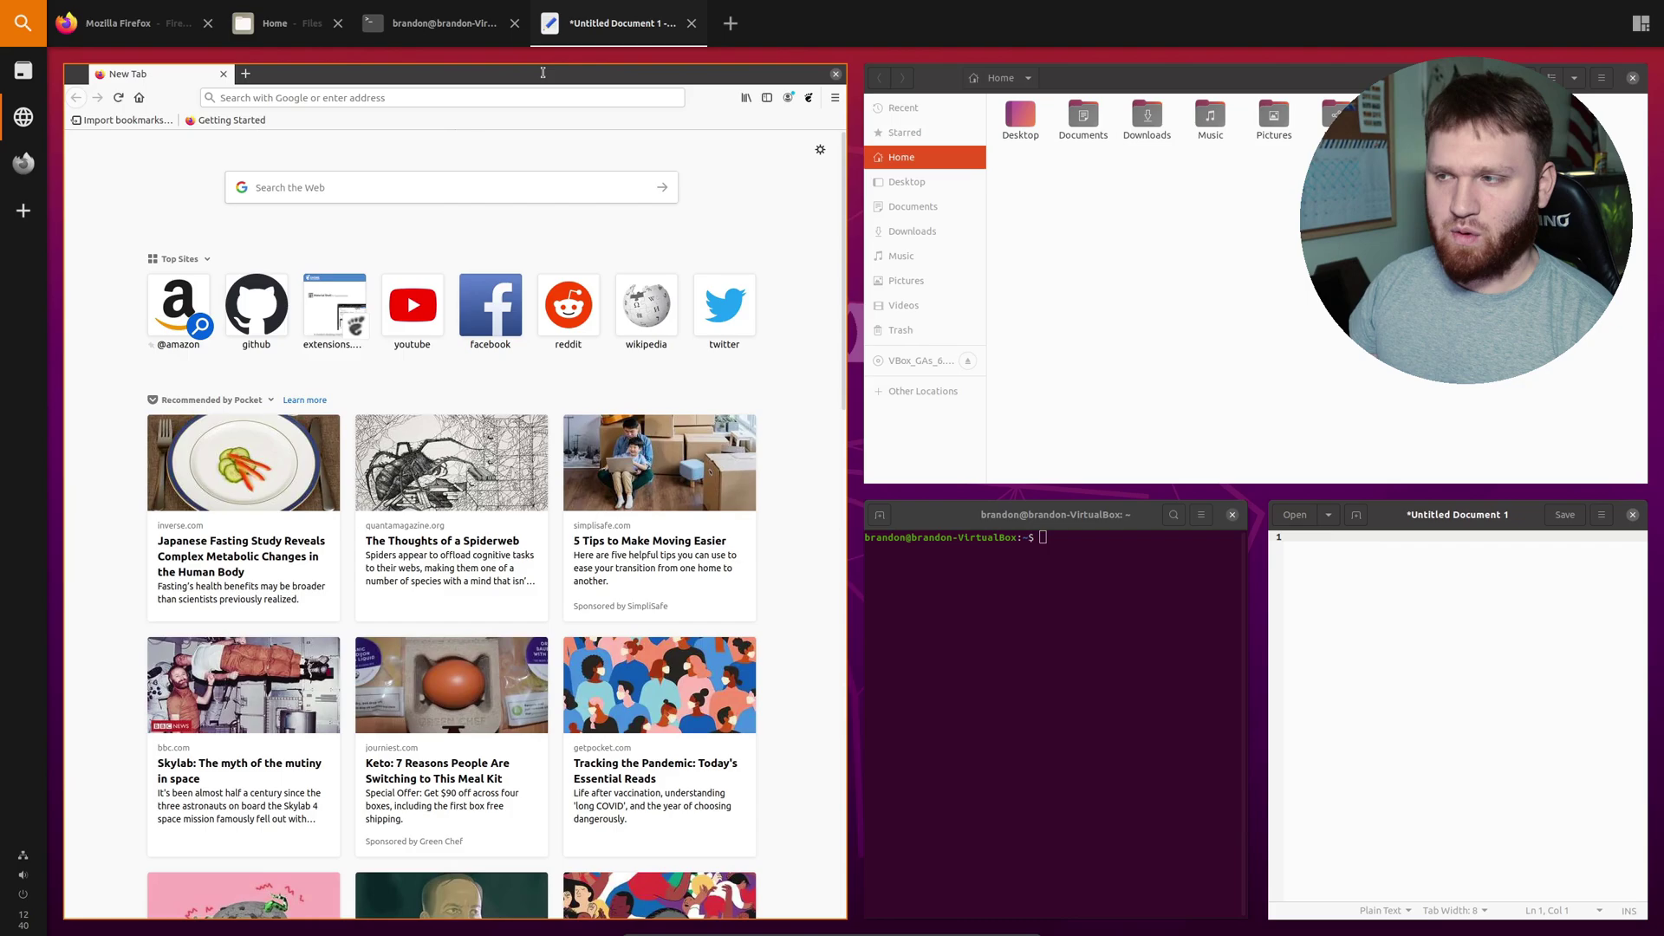
pyautogui.press('super+Left')
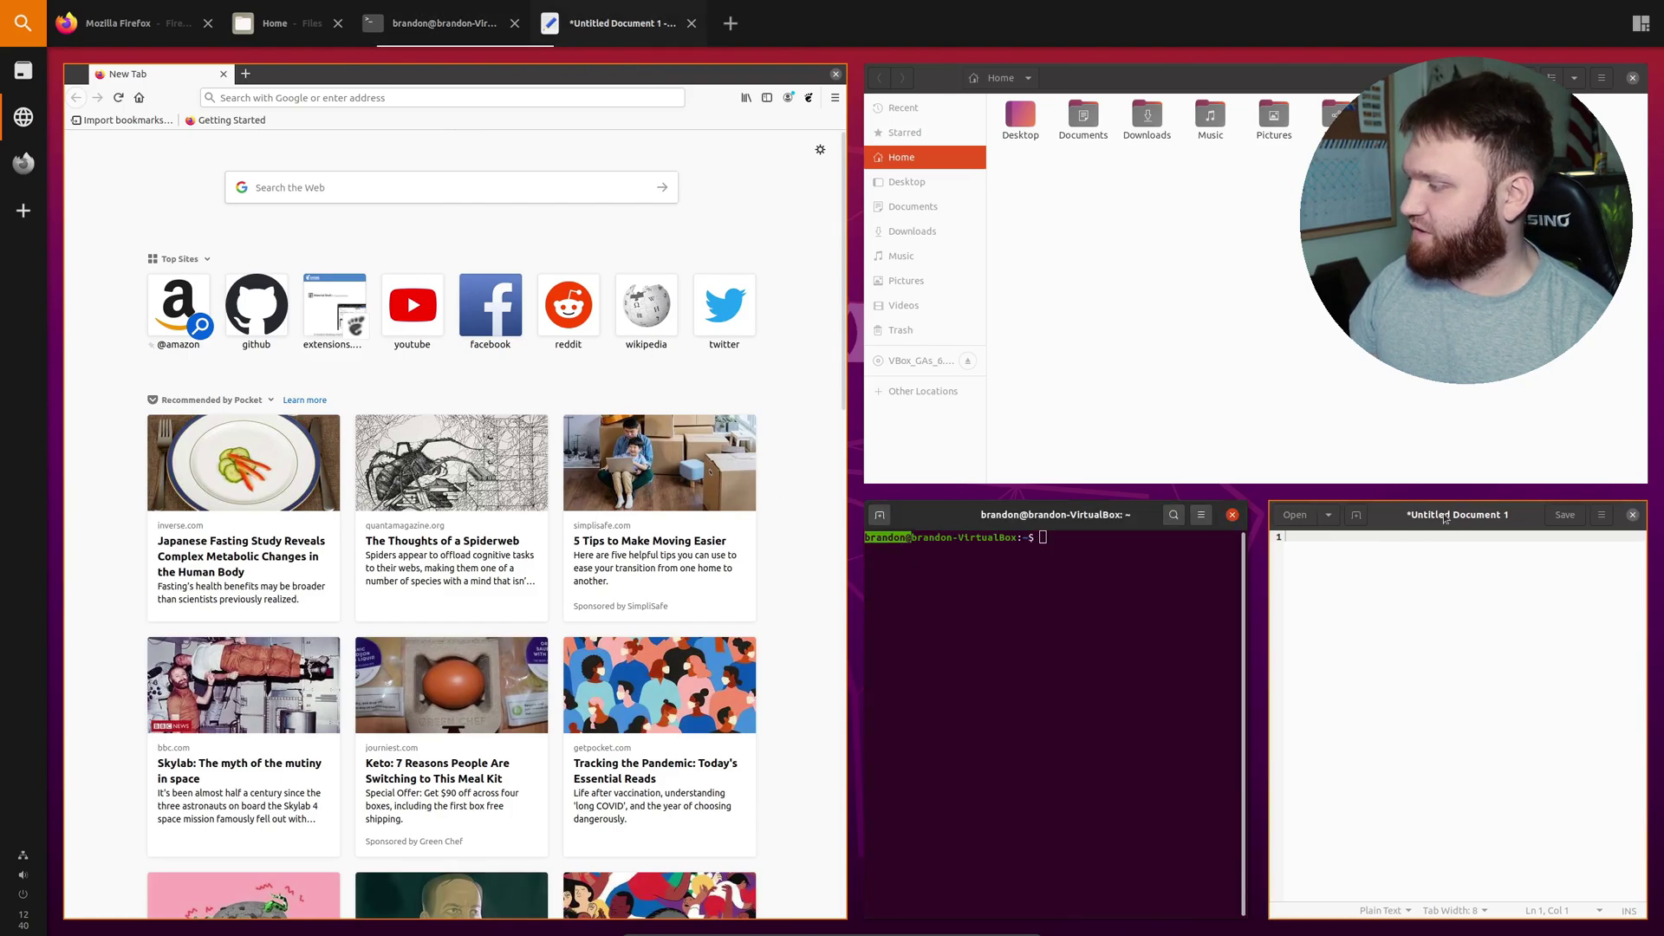
pyautogui.moveTo(1281, 572); pyautogui.dragTo(506, 224)
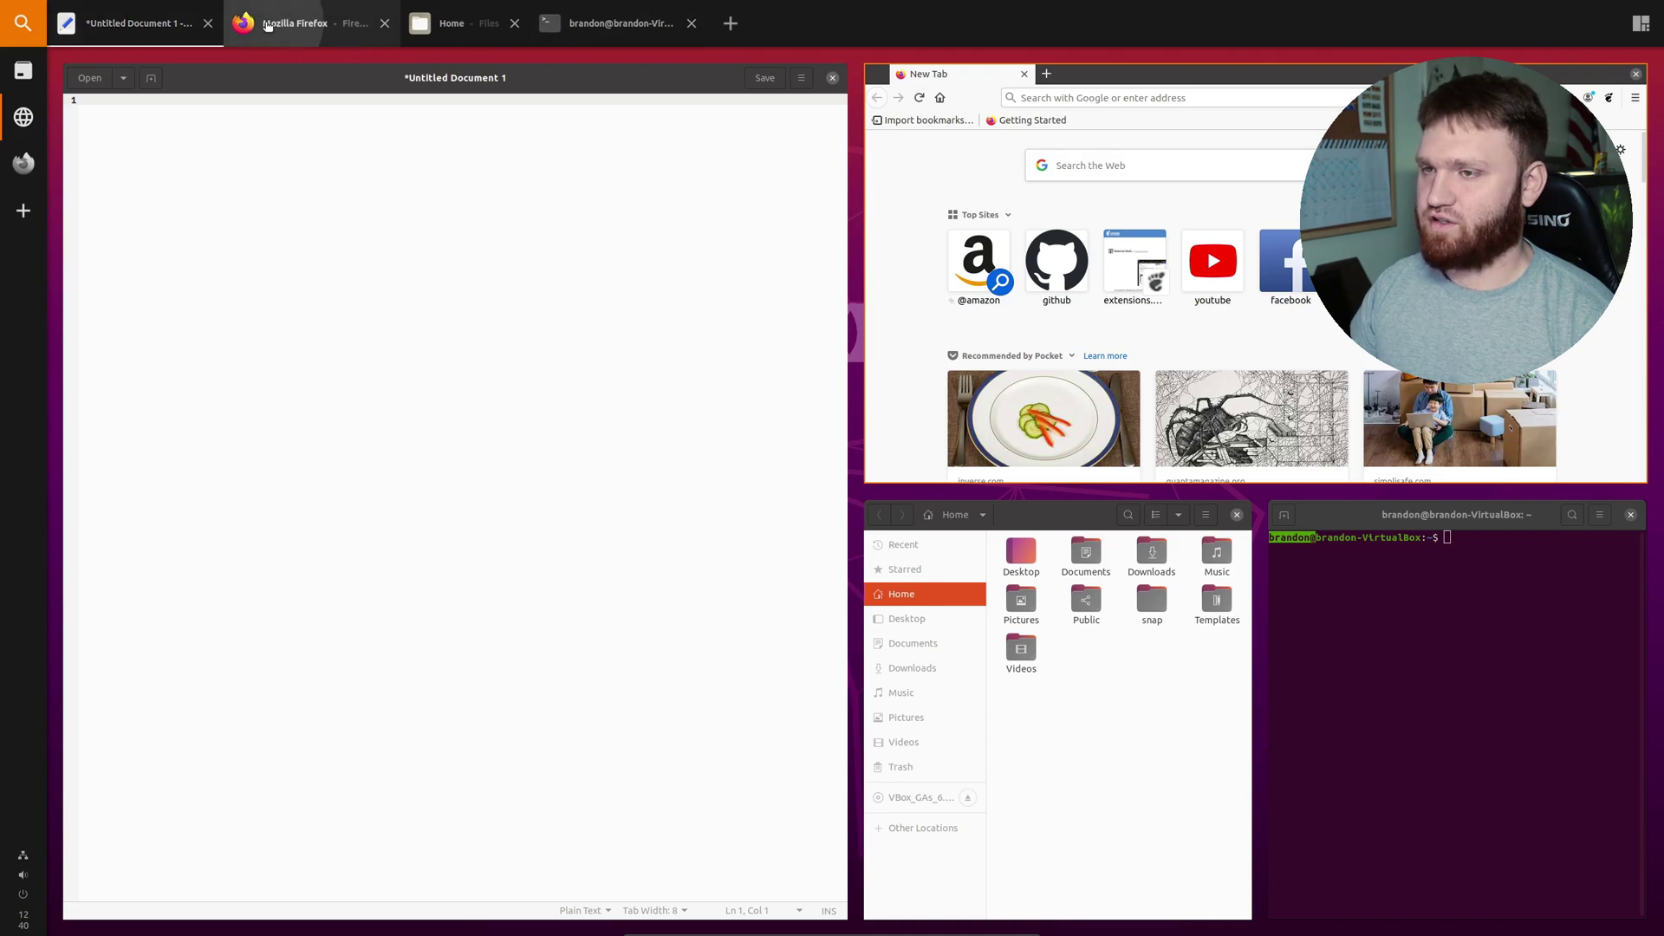
pyautogui.click(485, 26)
pyautogui.click(609, 25)
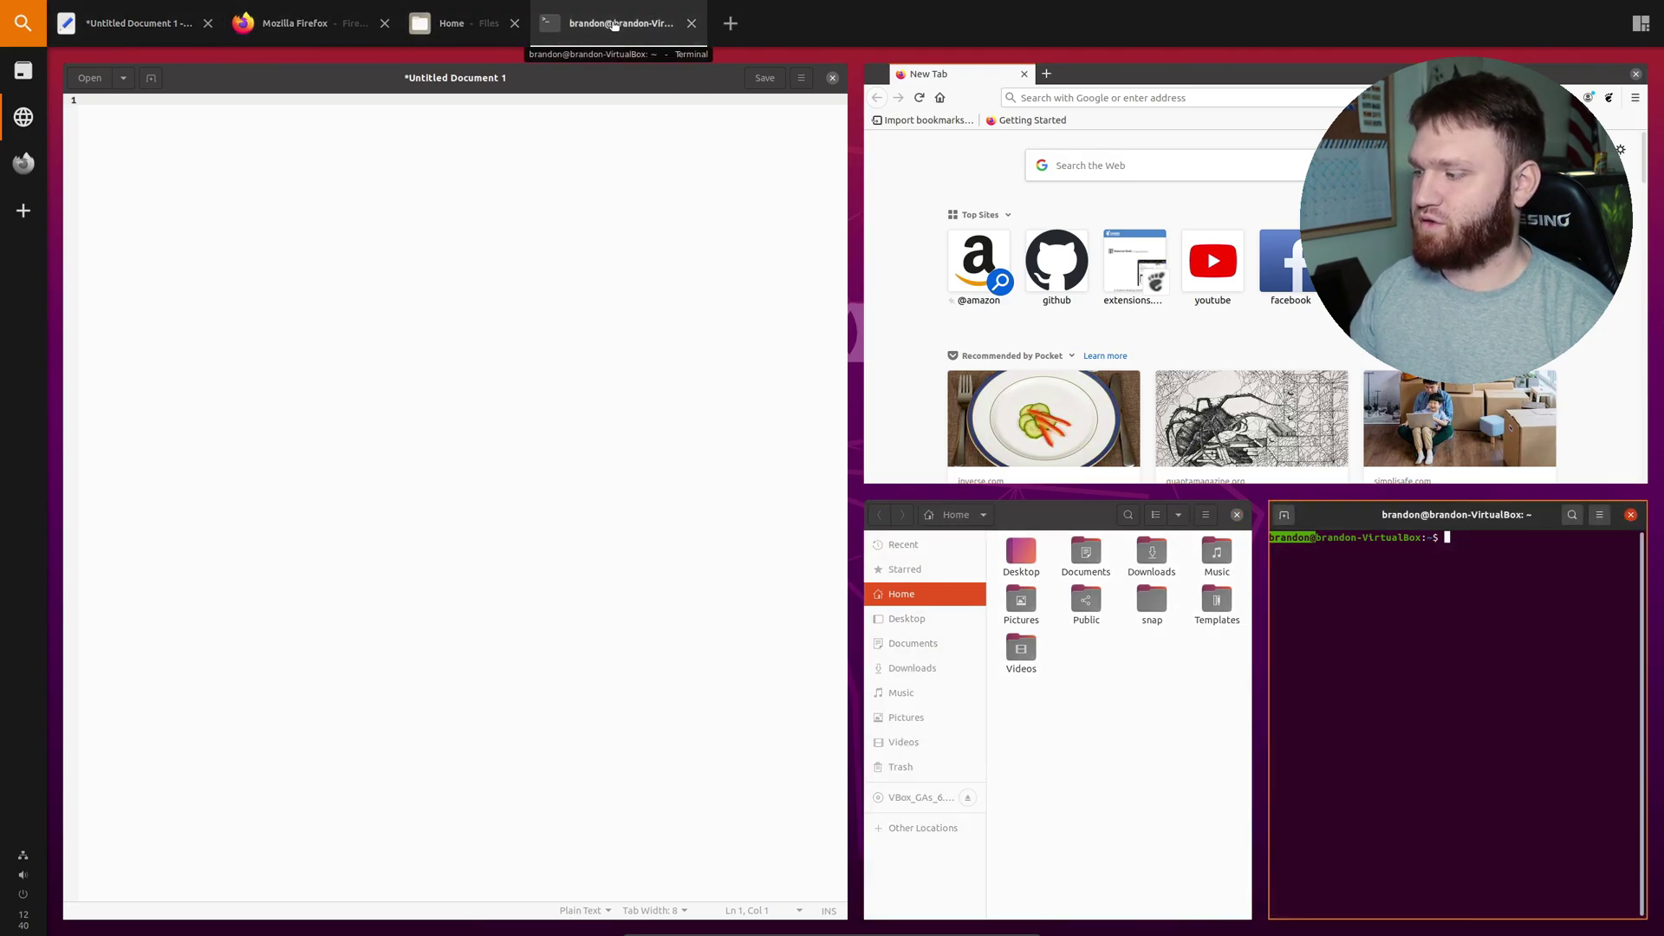
pyautogui.click(972, 87)
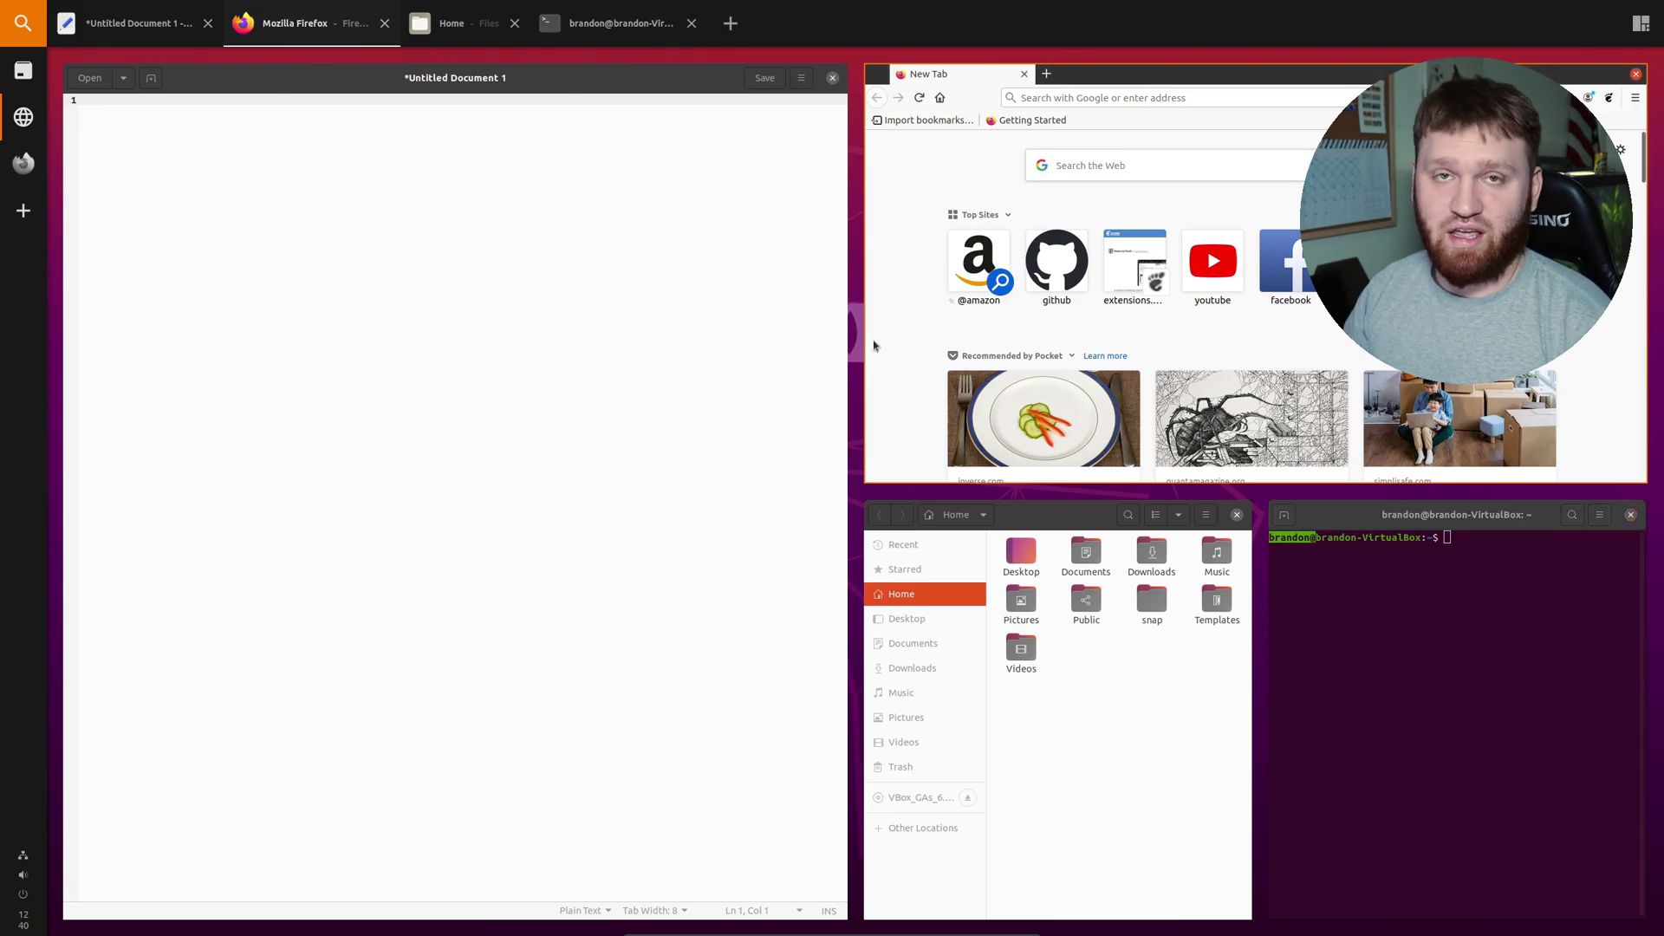
# - Visit the Extensions/htop workspace, then return to the GitHub README workspace
pyautogui.click(13, 76)
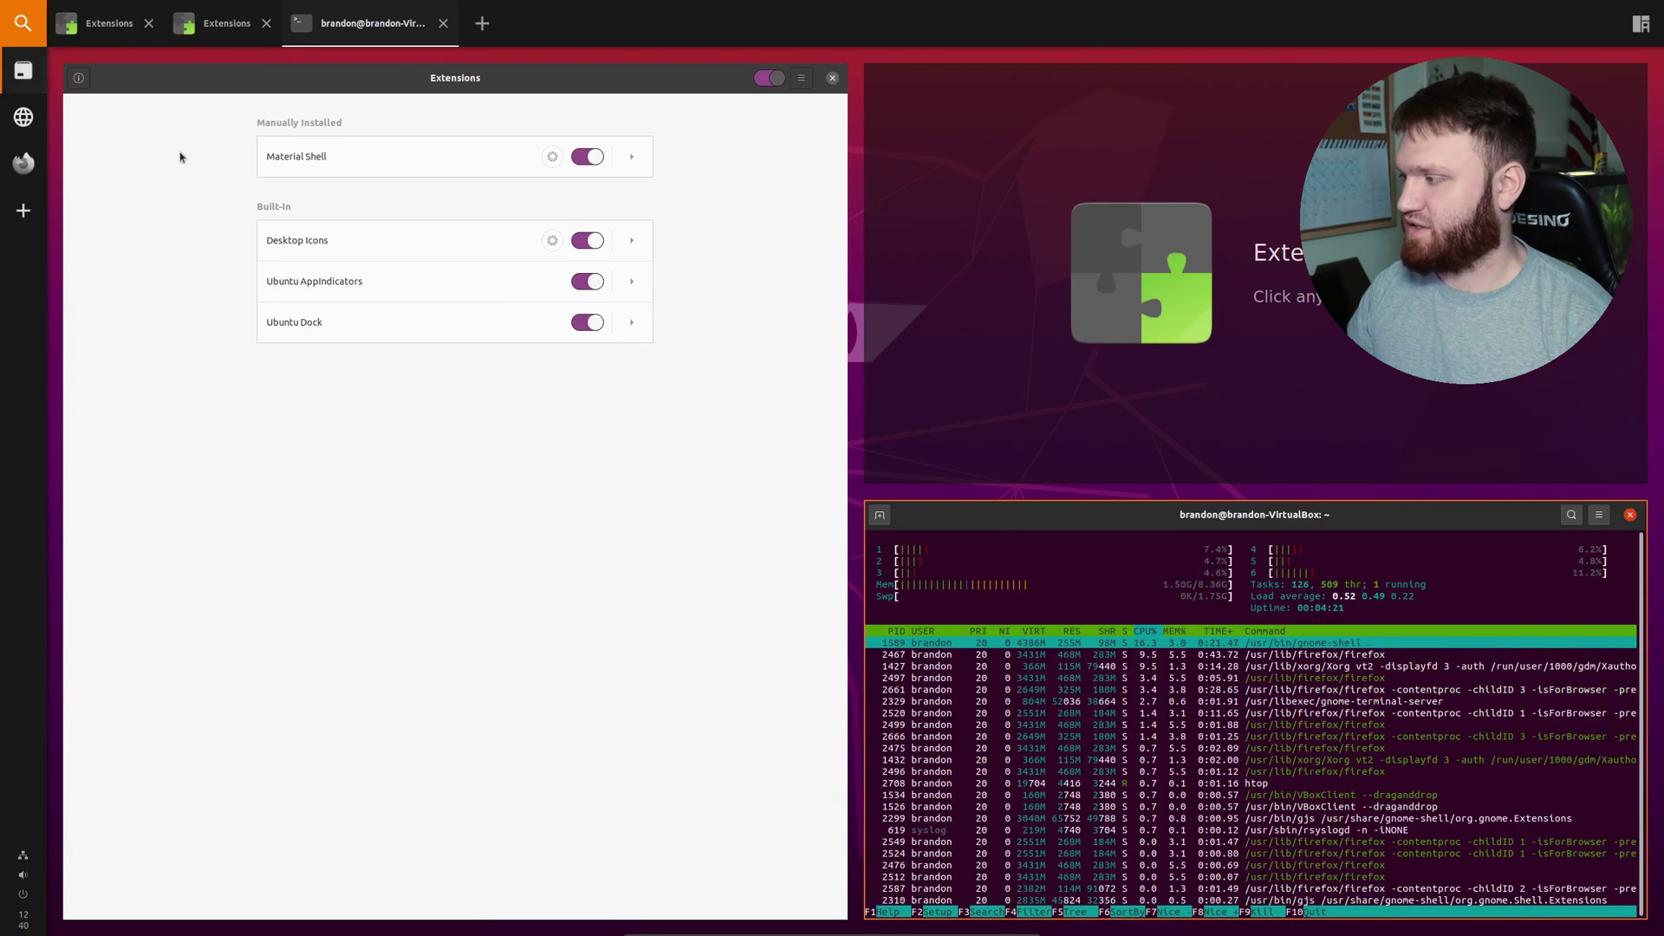
pyautogui.click(15, 121)
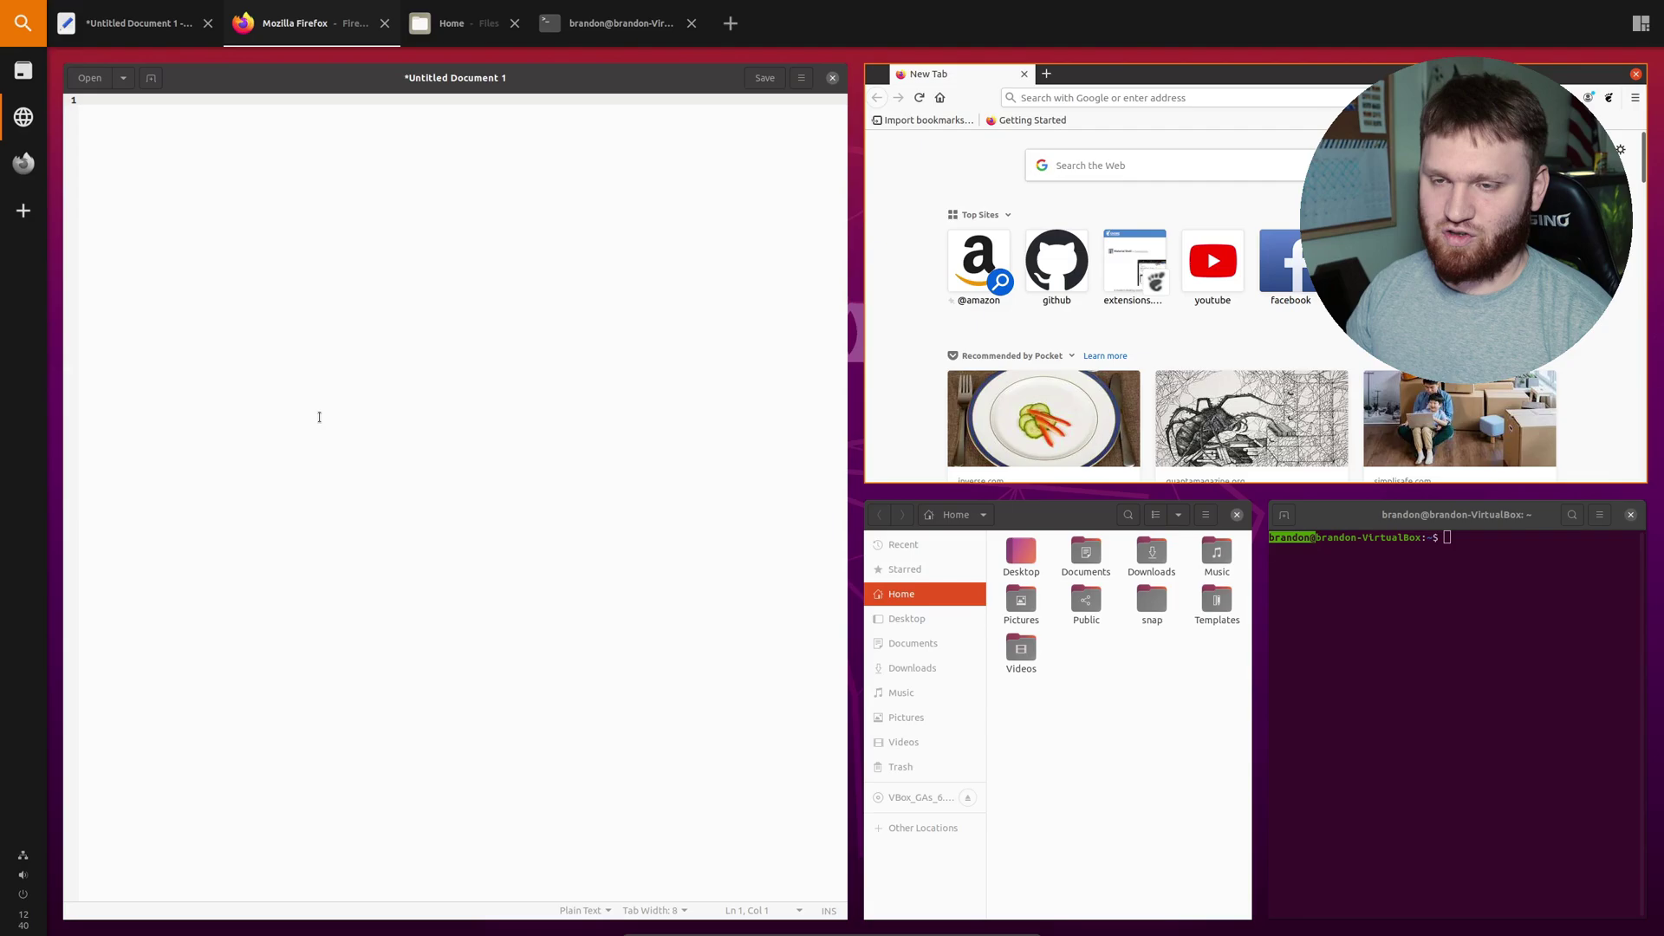
pyautogui.click(21, 164)
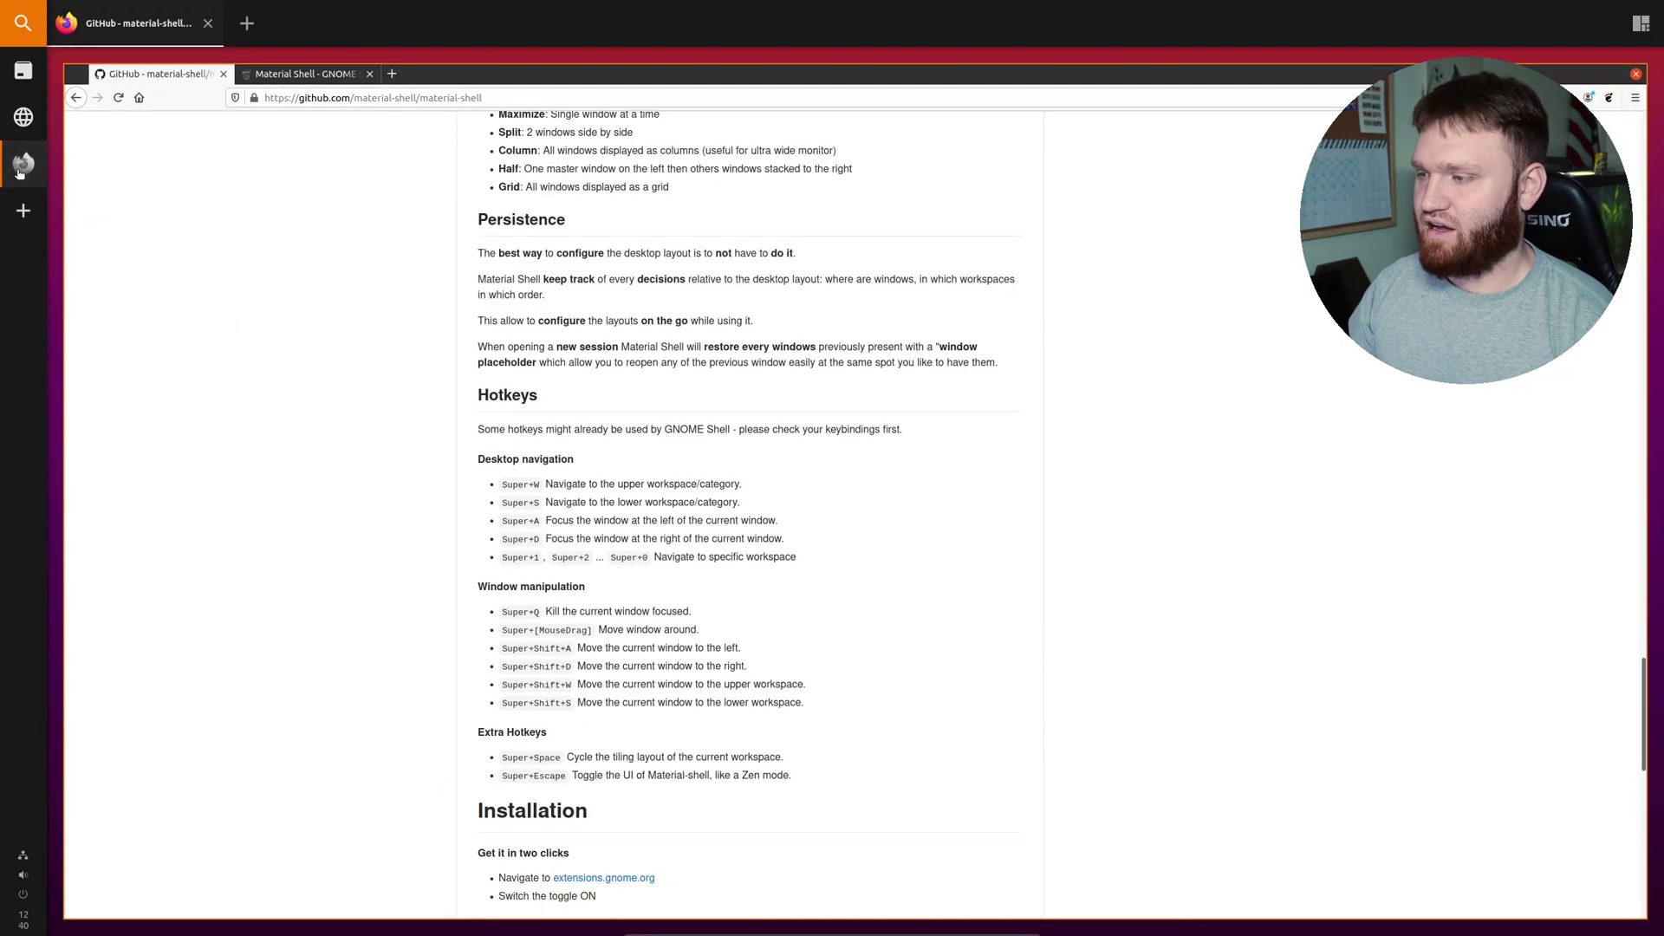
pyautogui.scroll(1, 684, 238)
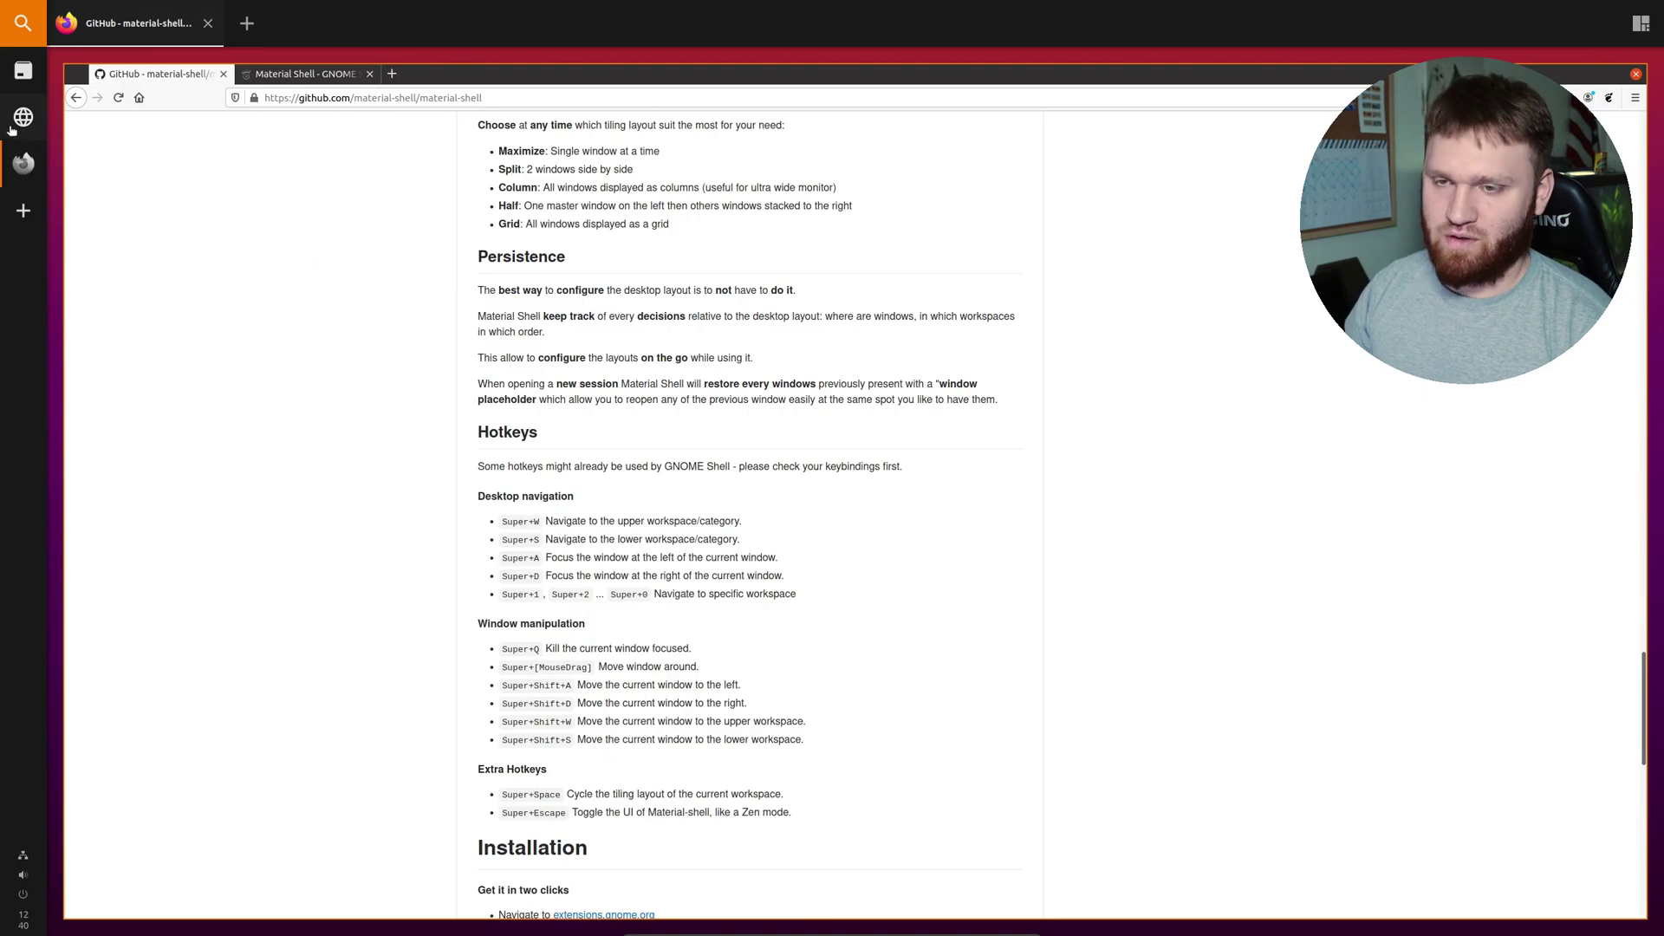
# - Add a new workspace, search the launcher for 'files', then create another empty workspace
pyautogui.click(24, 211)
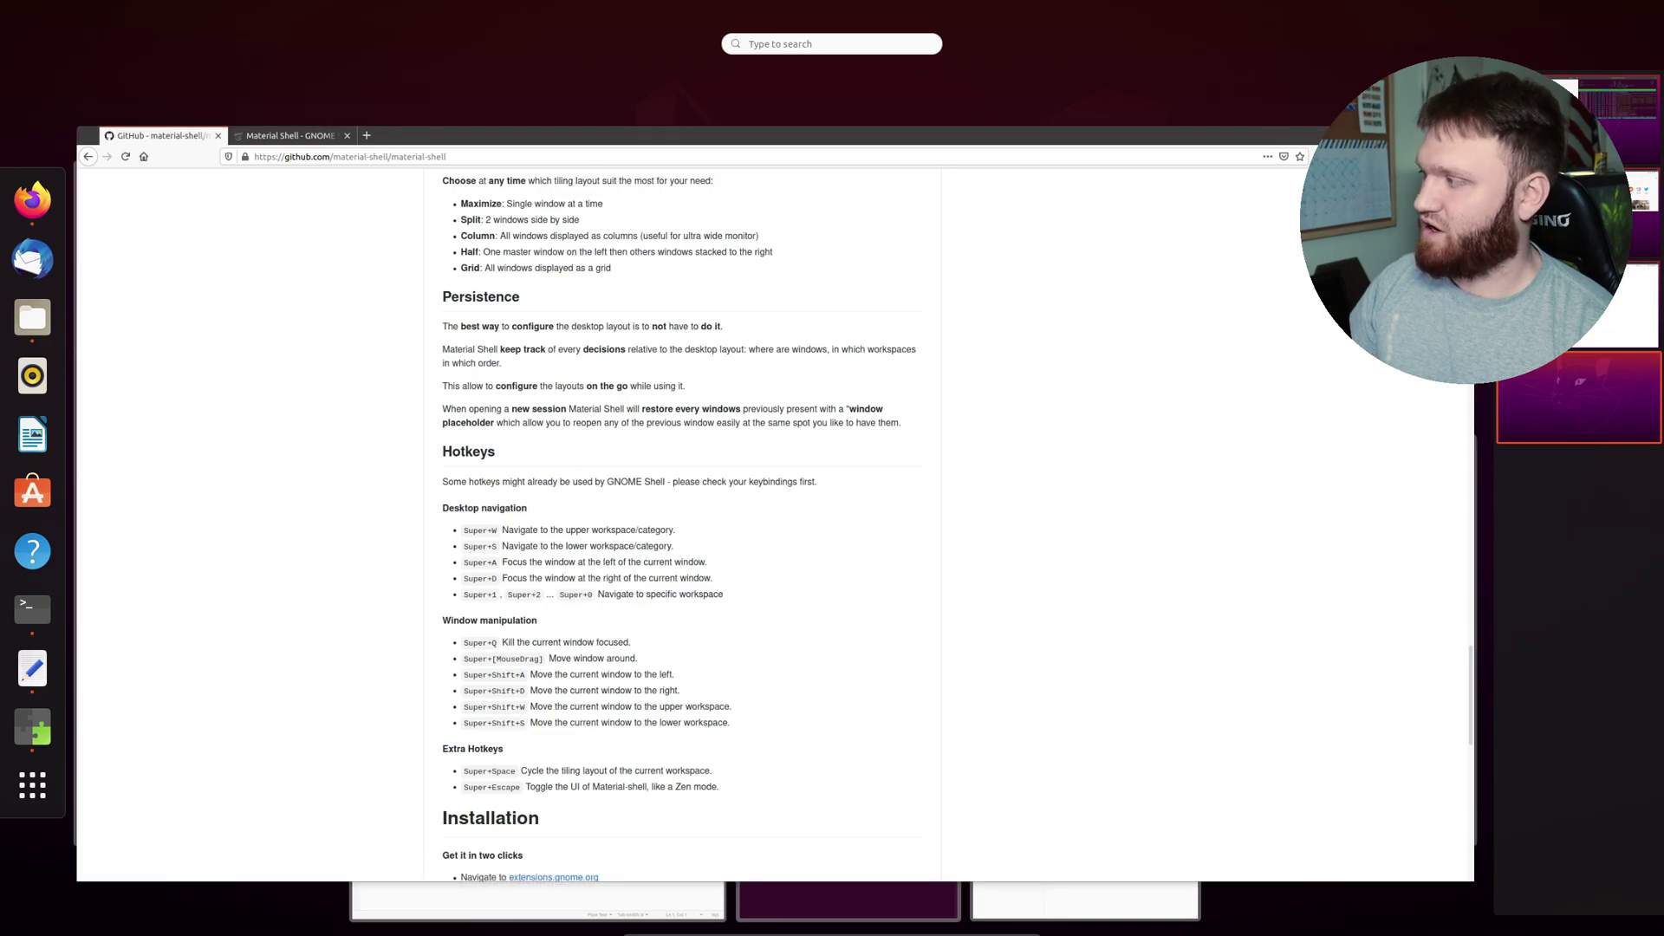
pyautogui.click(801, 43)
pyautogui.write('fil')
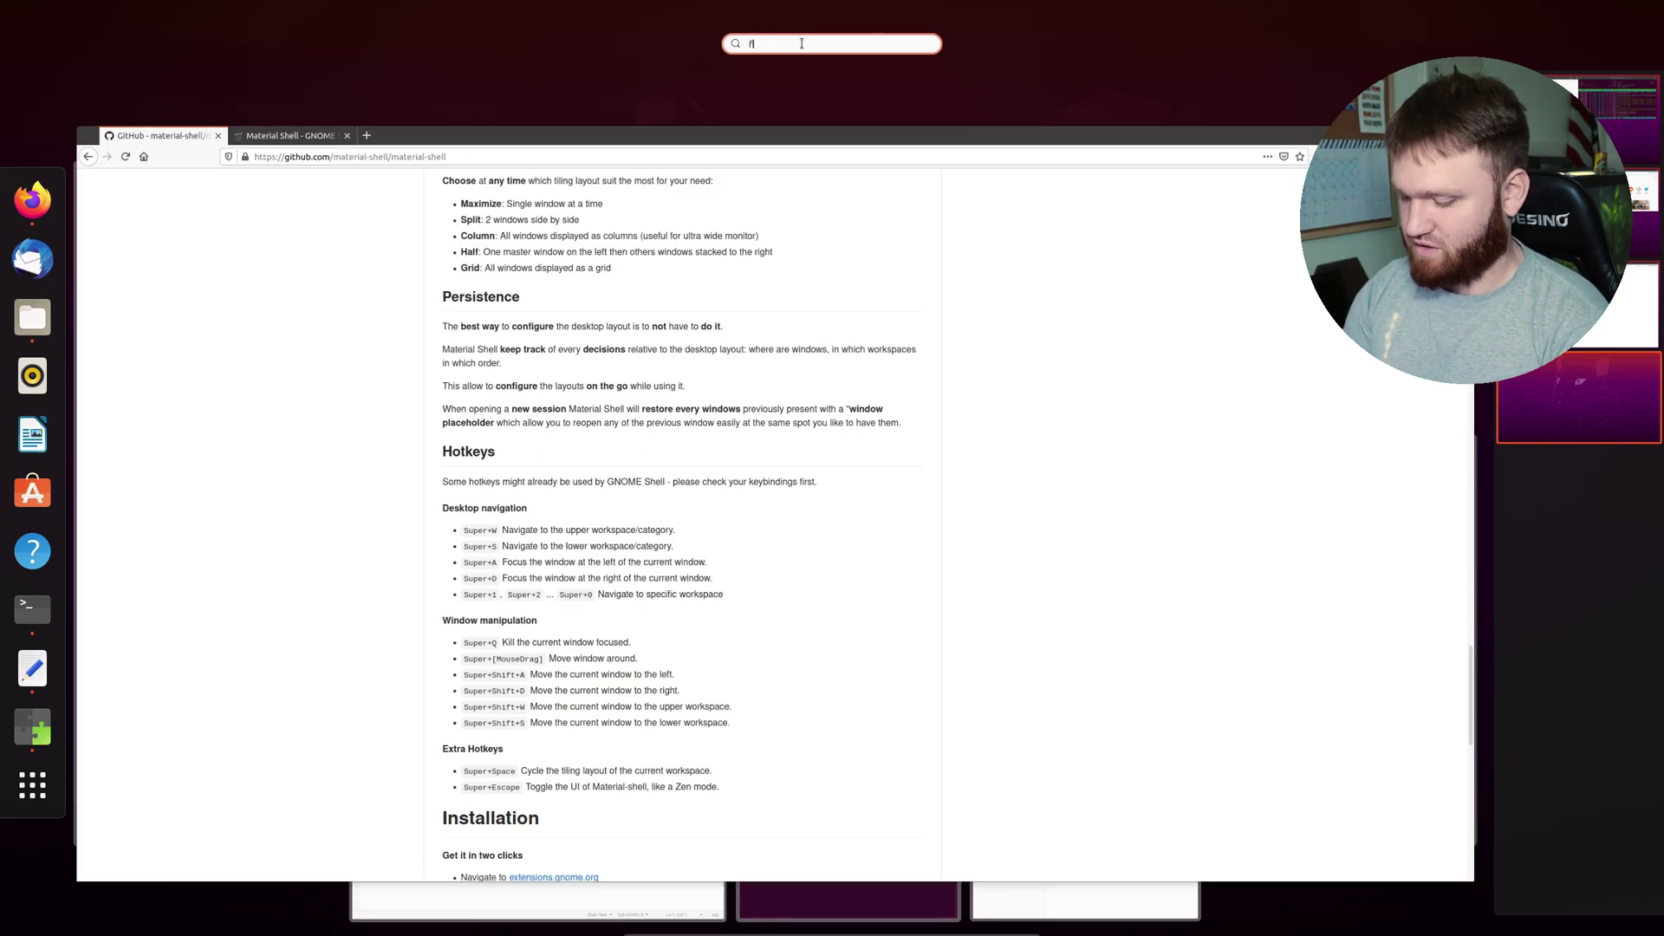
pyautogui.write('es')
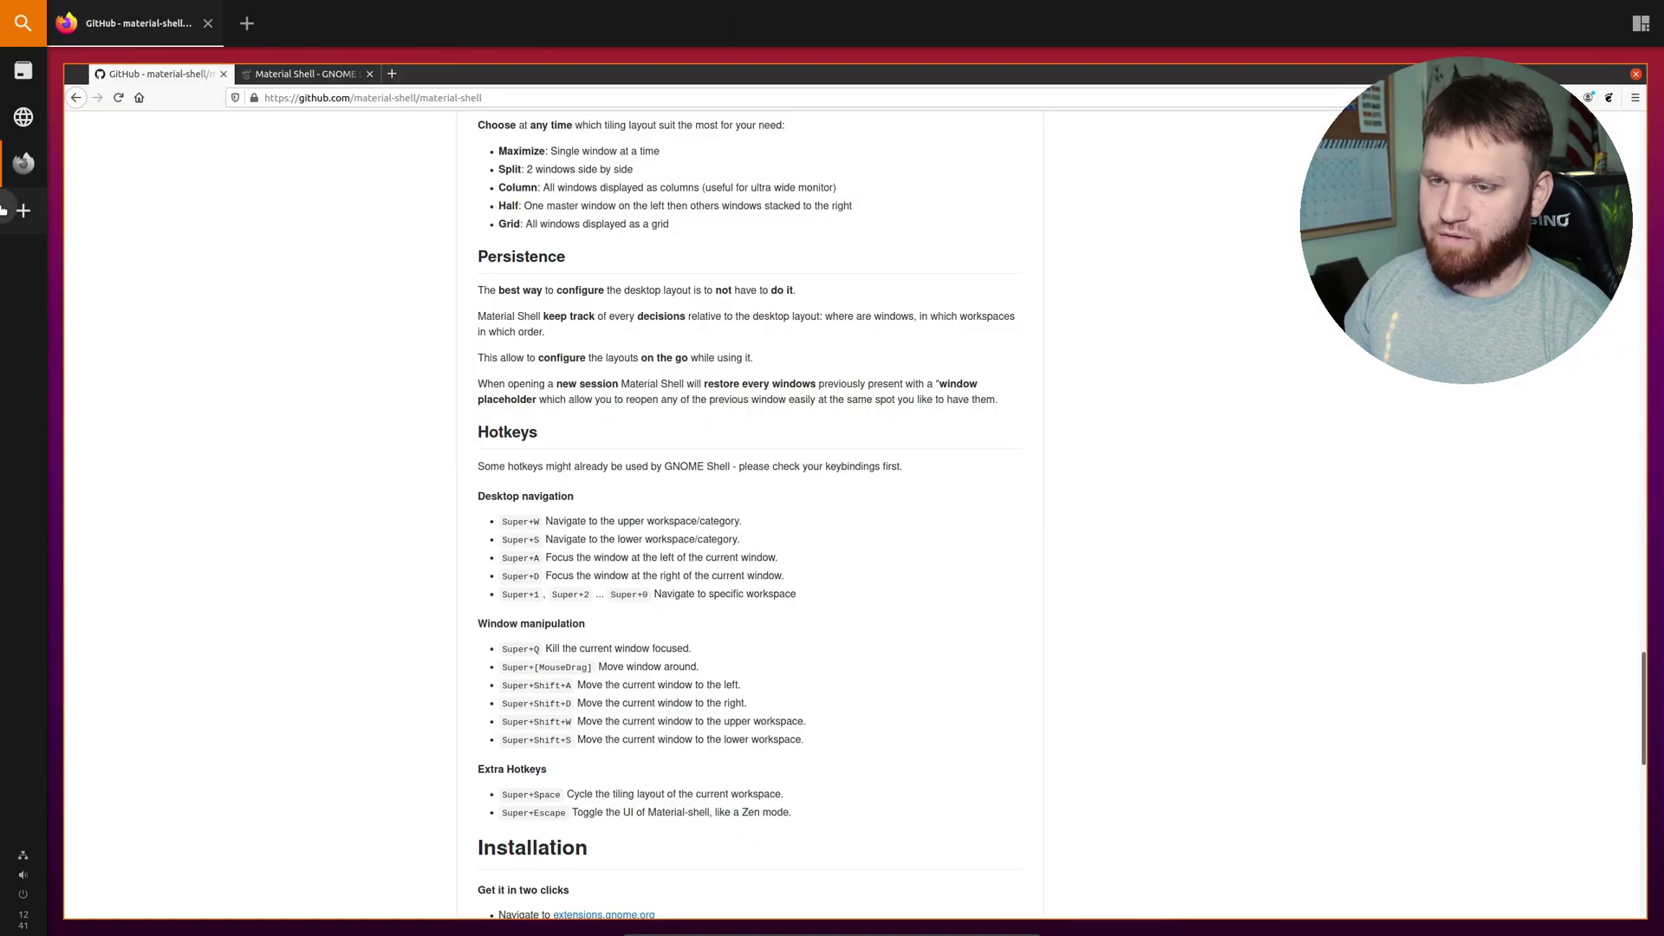
pyautogui.click(23, 211)
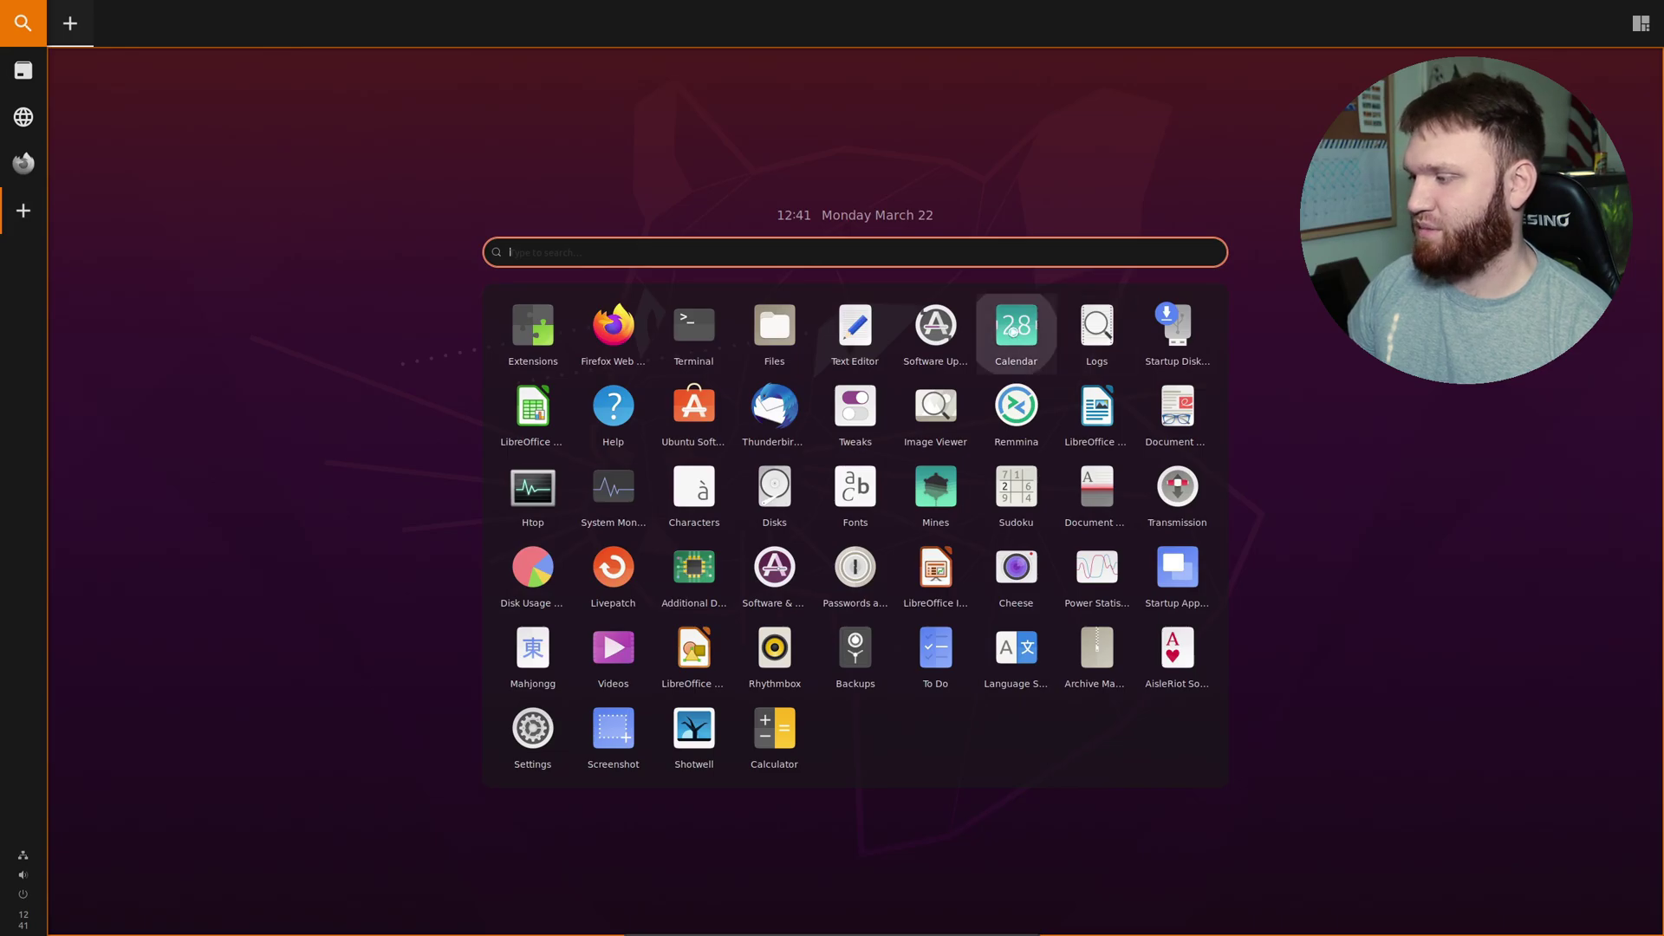
# - Launch Calendar, Disk Usage Analyzer and a terminal, and run neofetch in it
pyautogui.click(1016, 330)
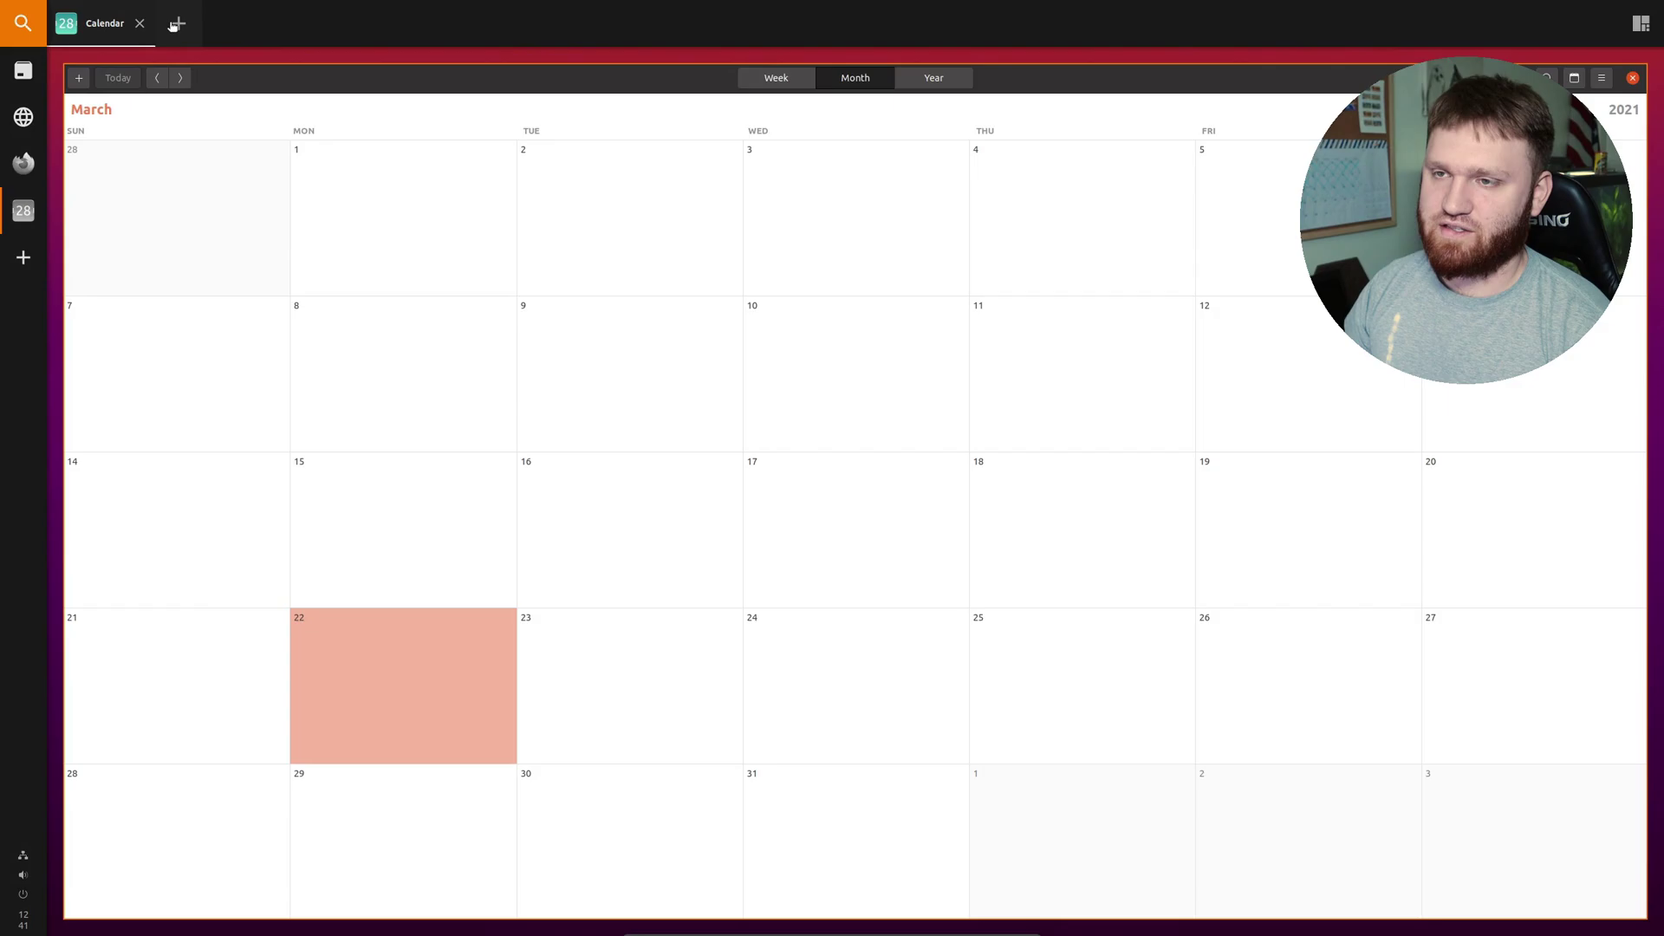
pyautogui.press('super+Return')
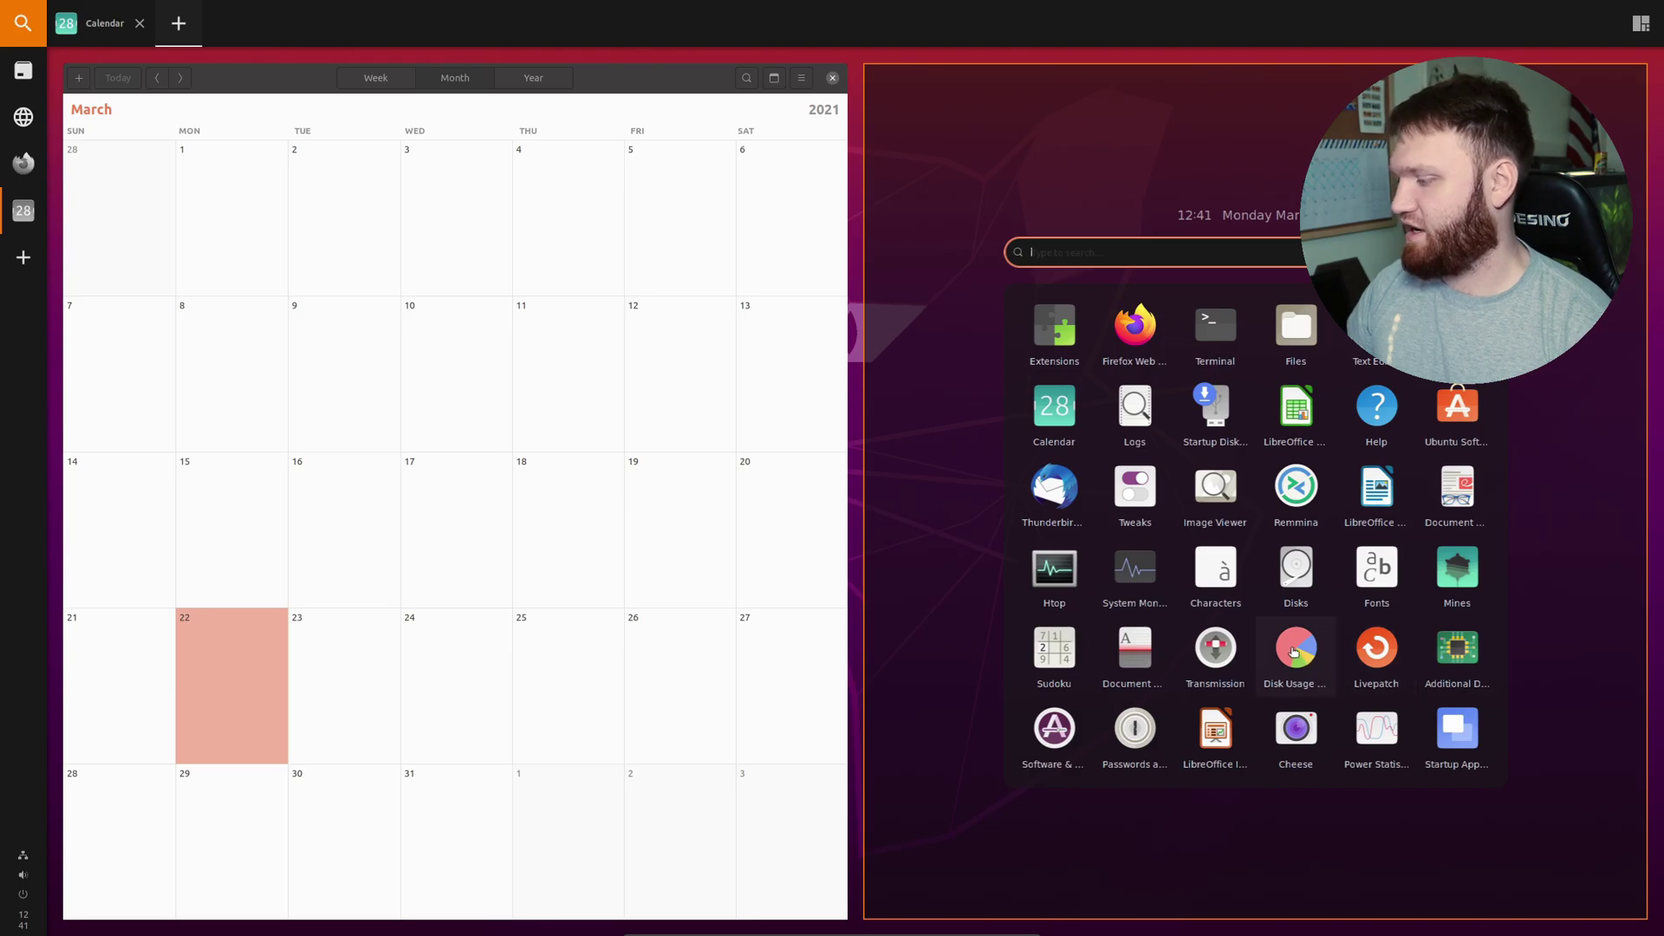
pyautogui.click(1293, 652)
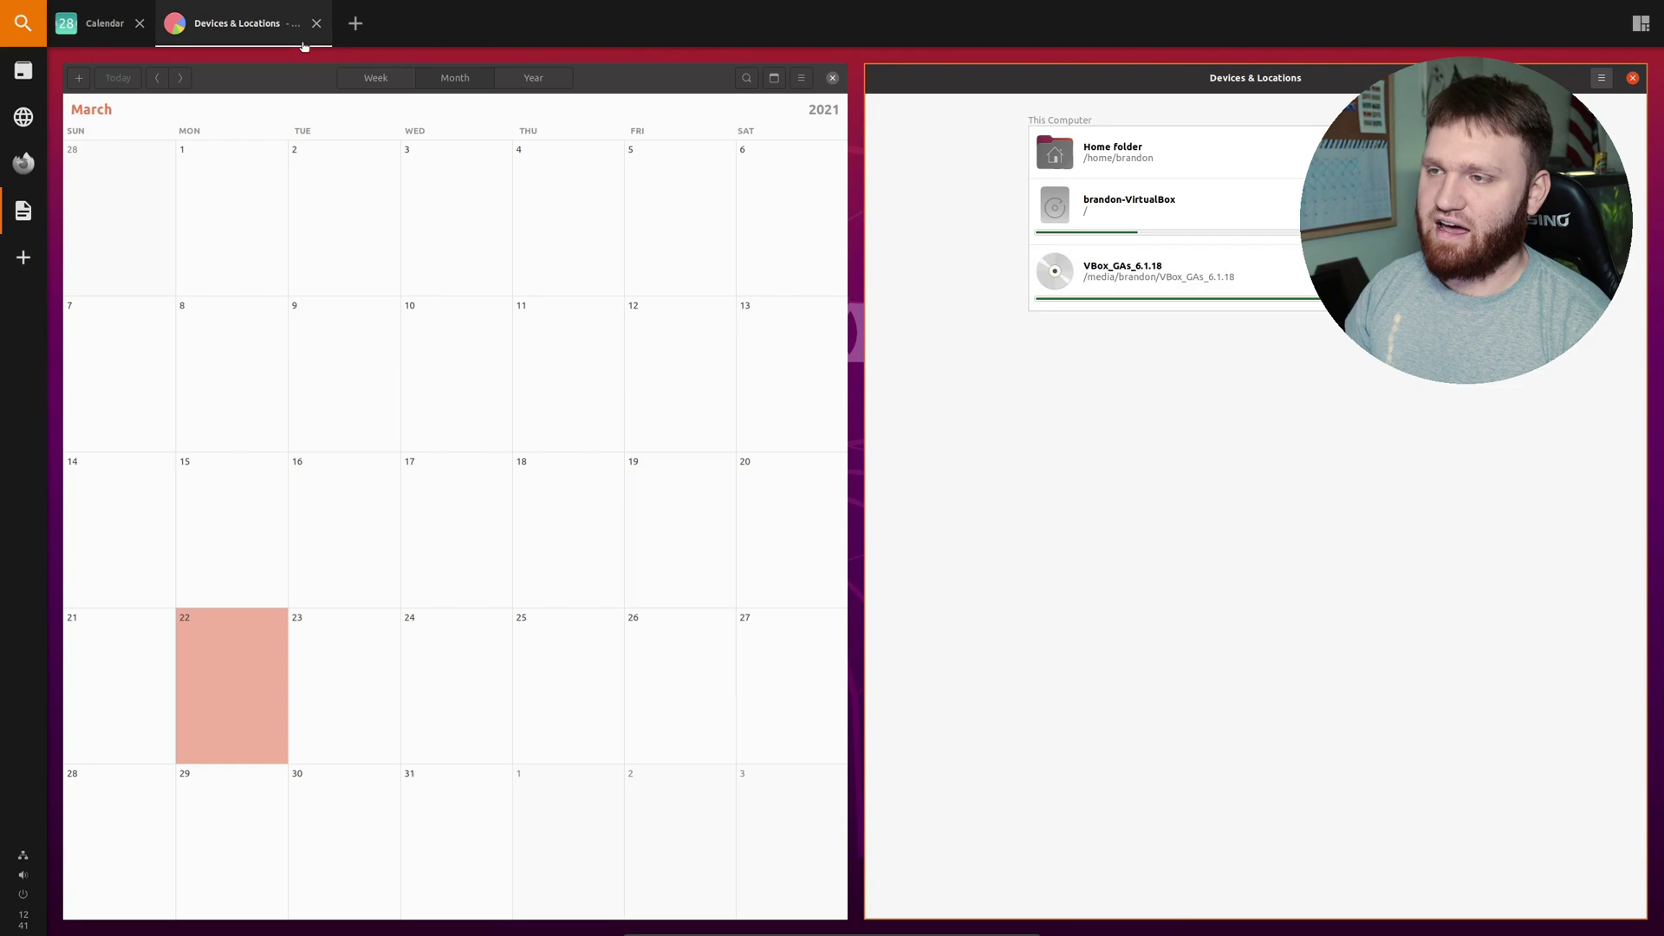
pyautogui.click(355, 24)
pyautogui.click(1214, 707)
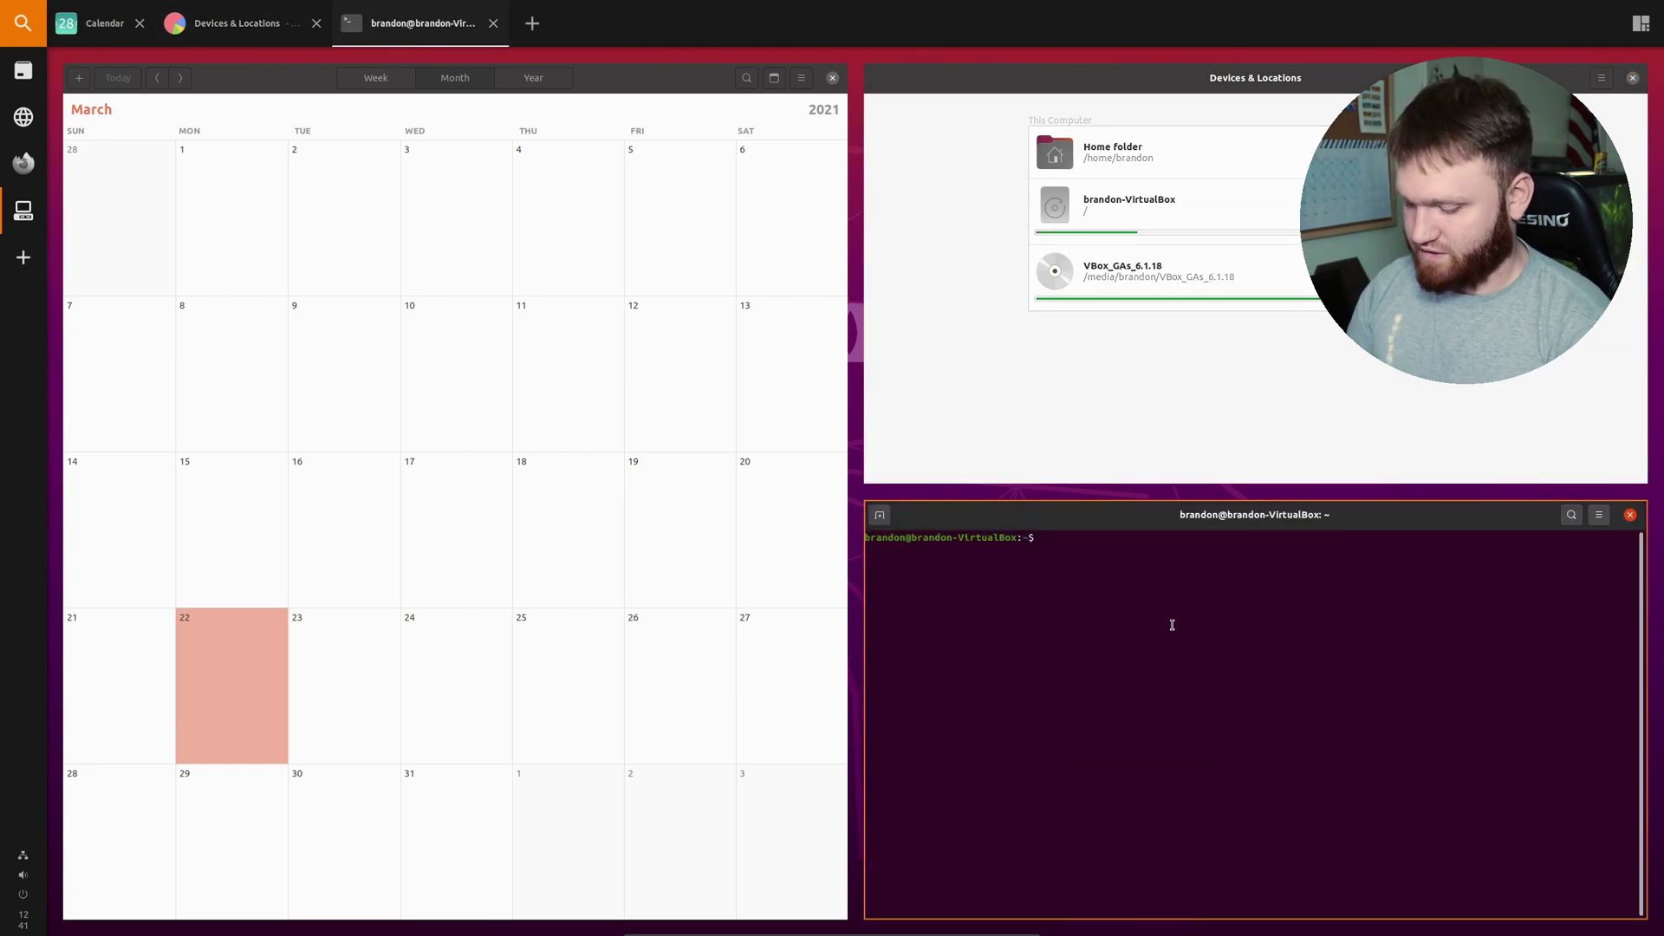
pyautogui.write('neofetch')
pyautogui.press('Return')
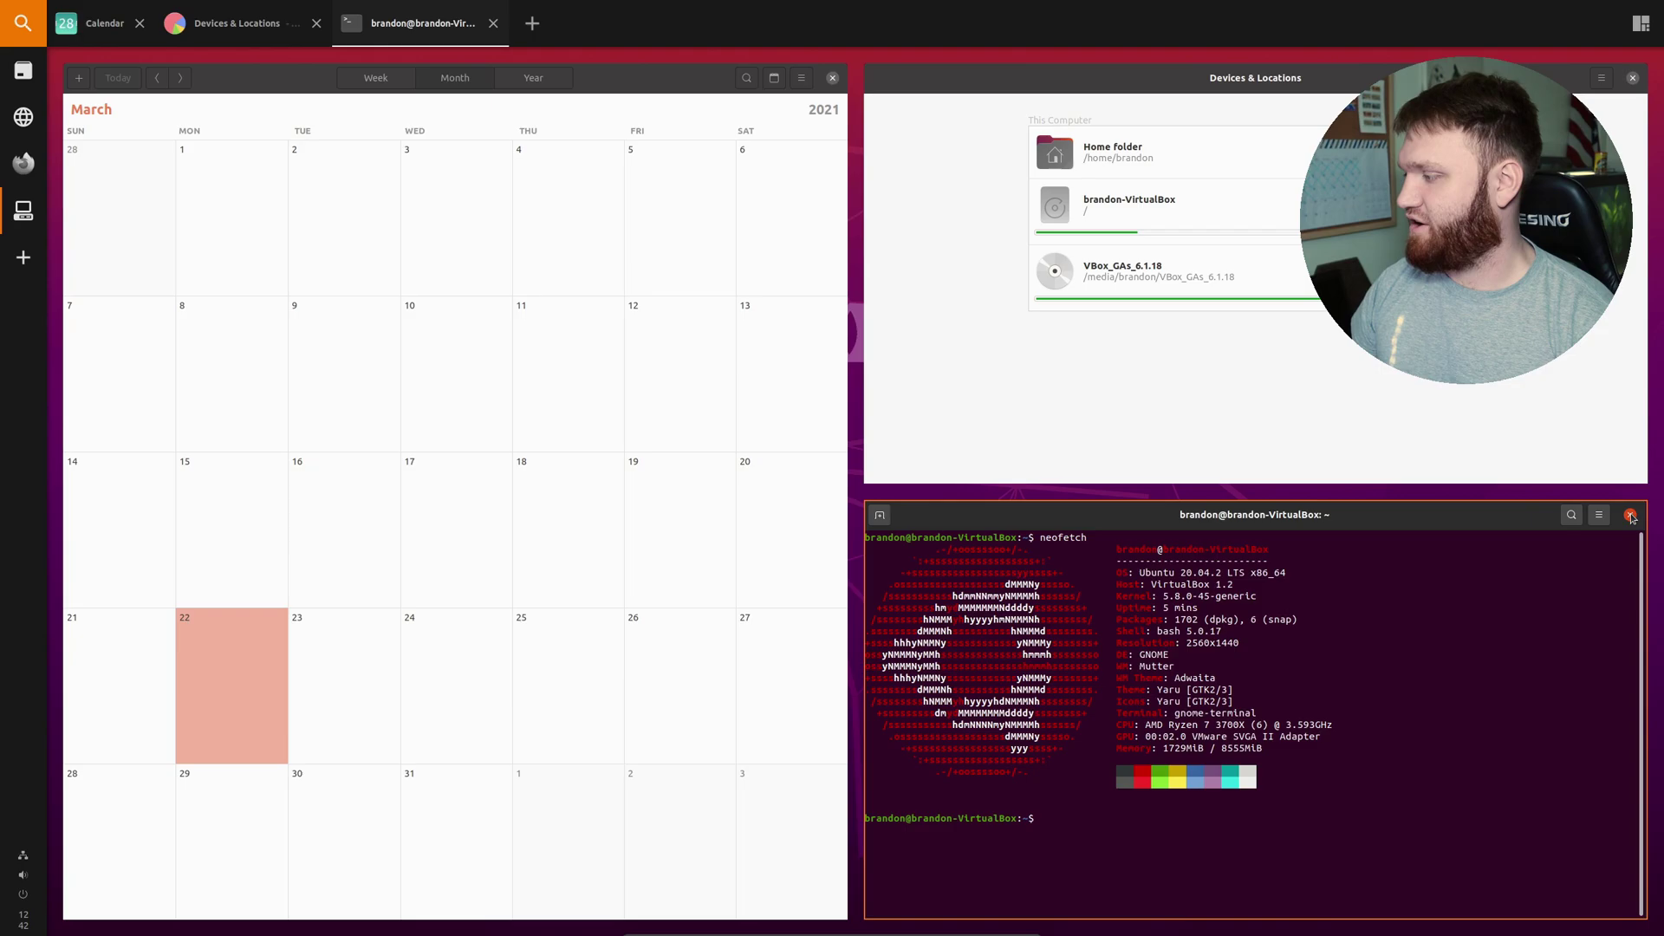
# - Close the terminal, Devices & Locations and Calendar windows, then return to the Firefox workspace
pyautogui.click(493, 23)
pyautogui.click(316, 24)
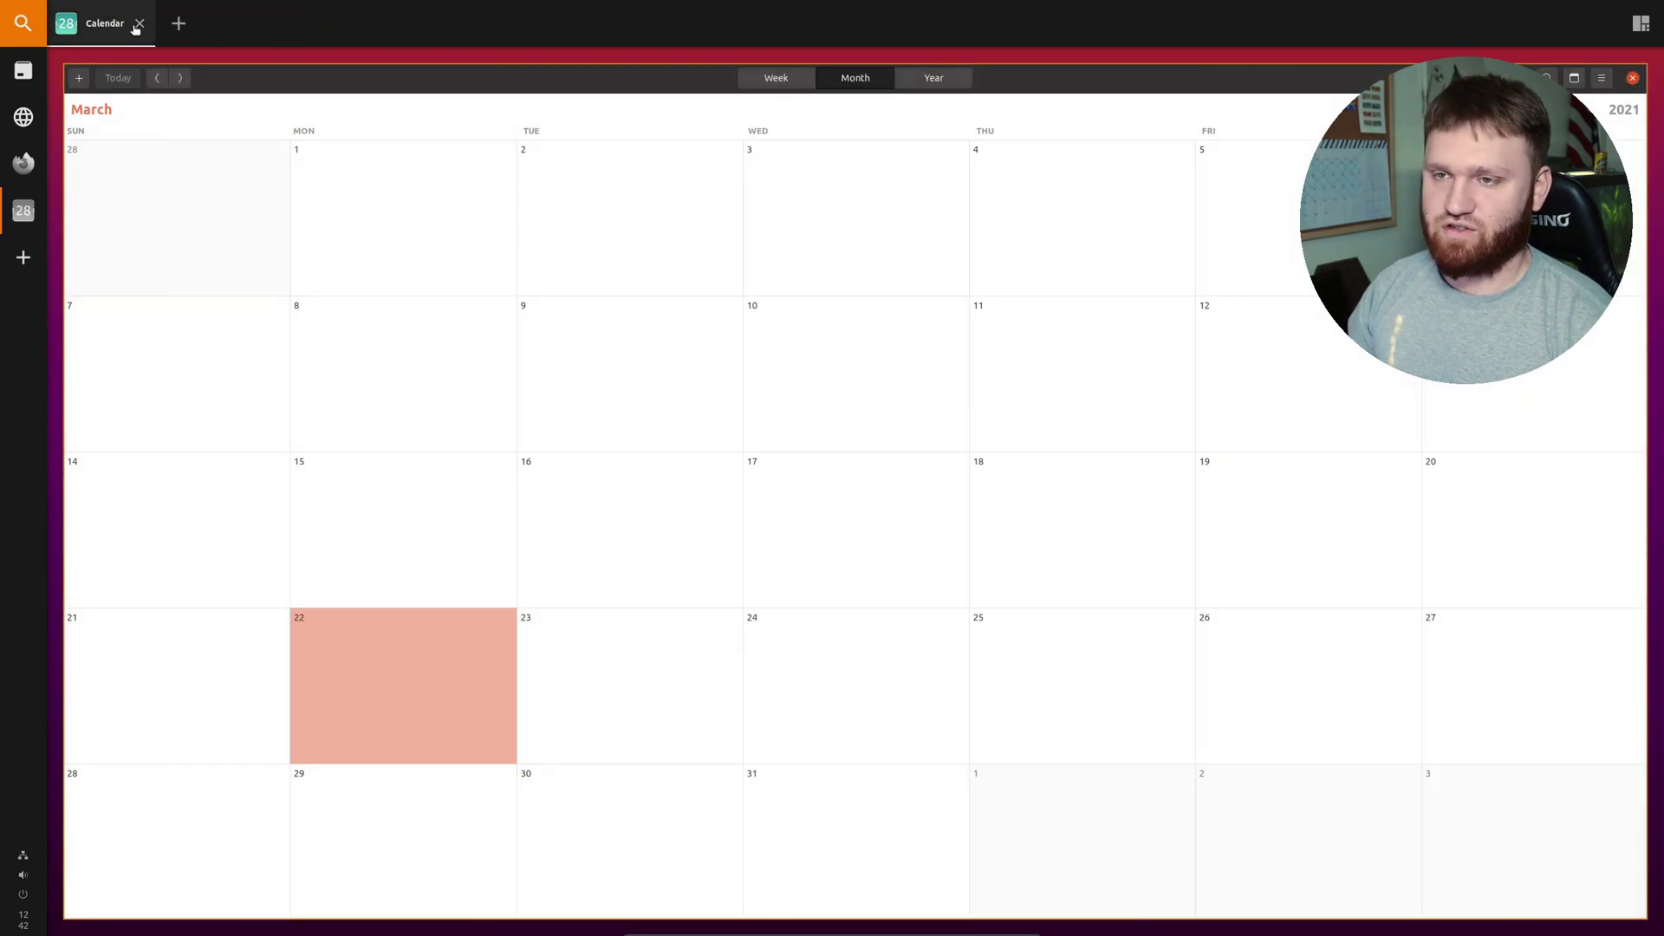
pyautogui.click(141, 23)
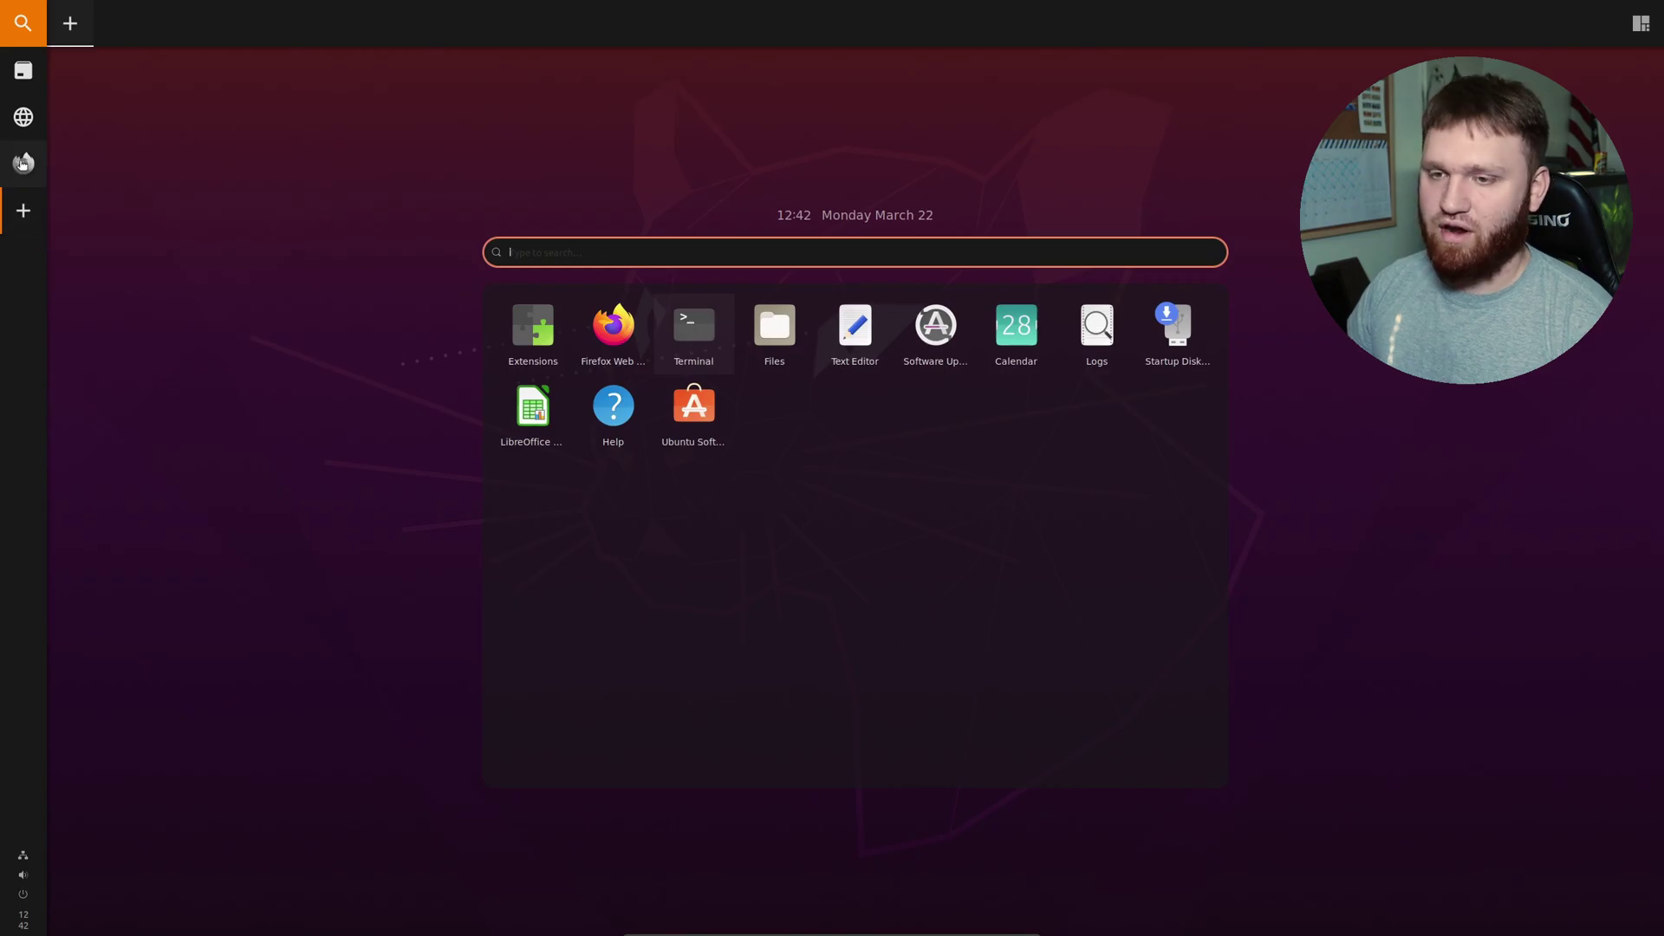
pyautogui.click(15, 166)
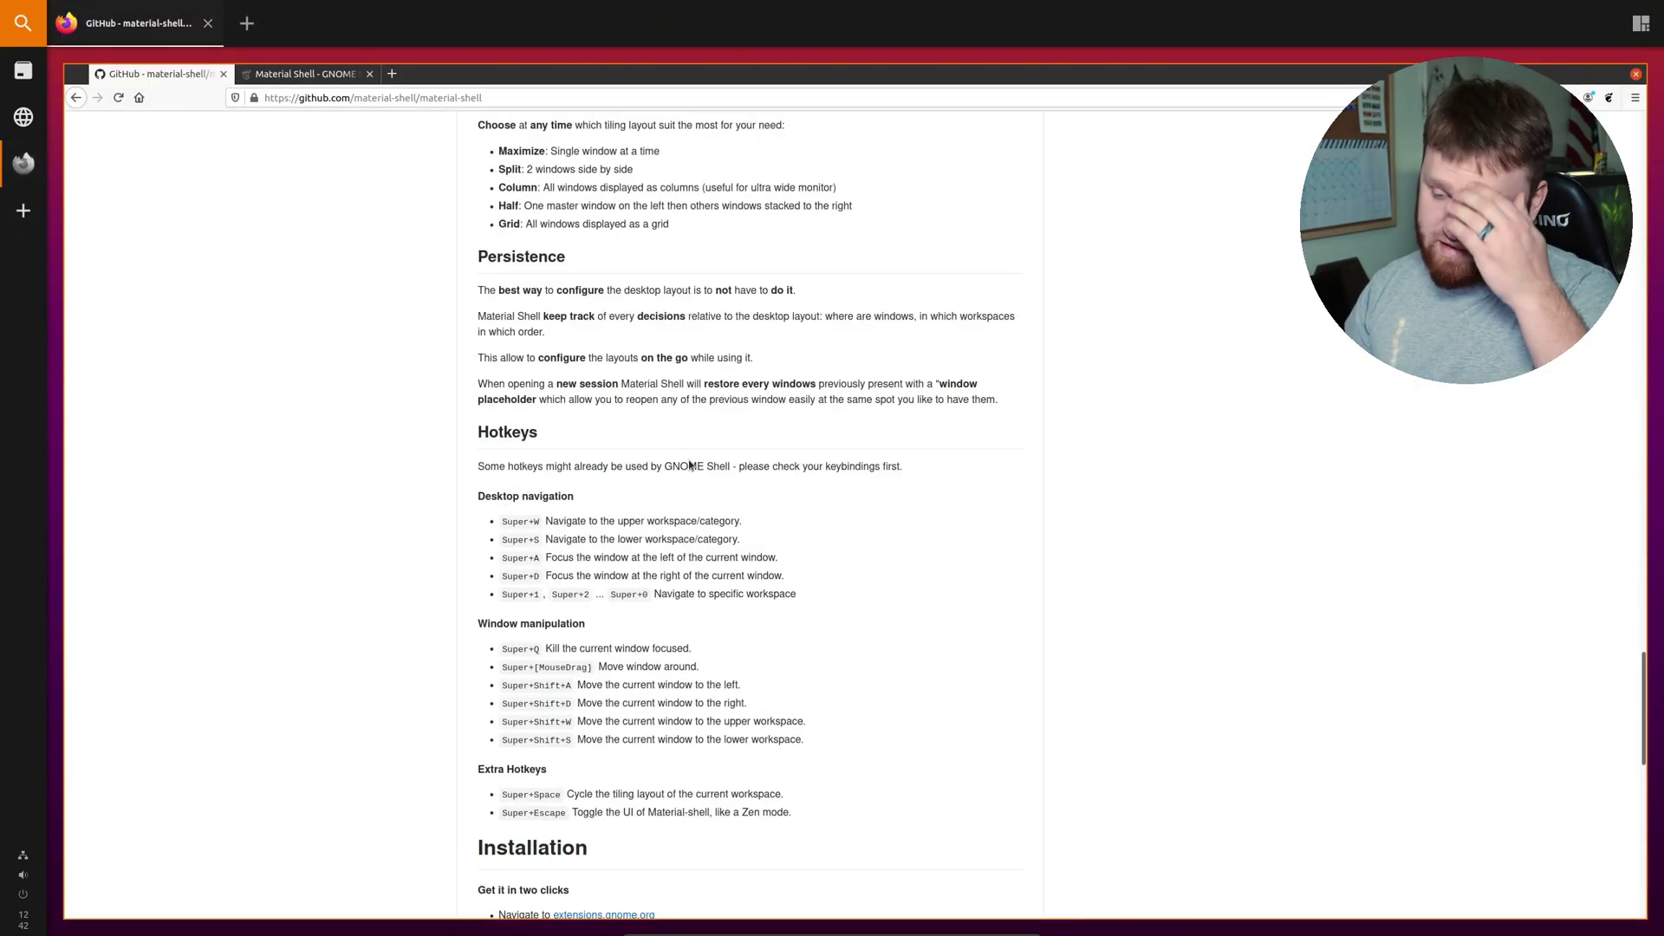
# - Scroll to the README's Installation section, highlighting the Git steps and the distribution commands table
pyautogui.scroll(-5, 690, 468)
pyautogui.scroll(-4, 714, 530)
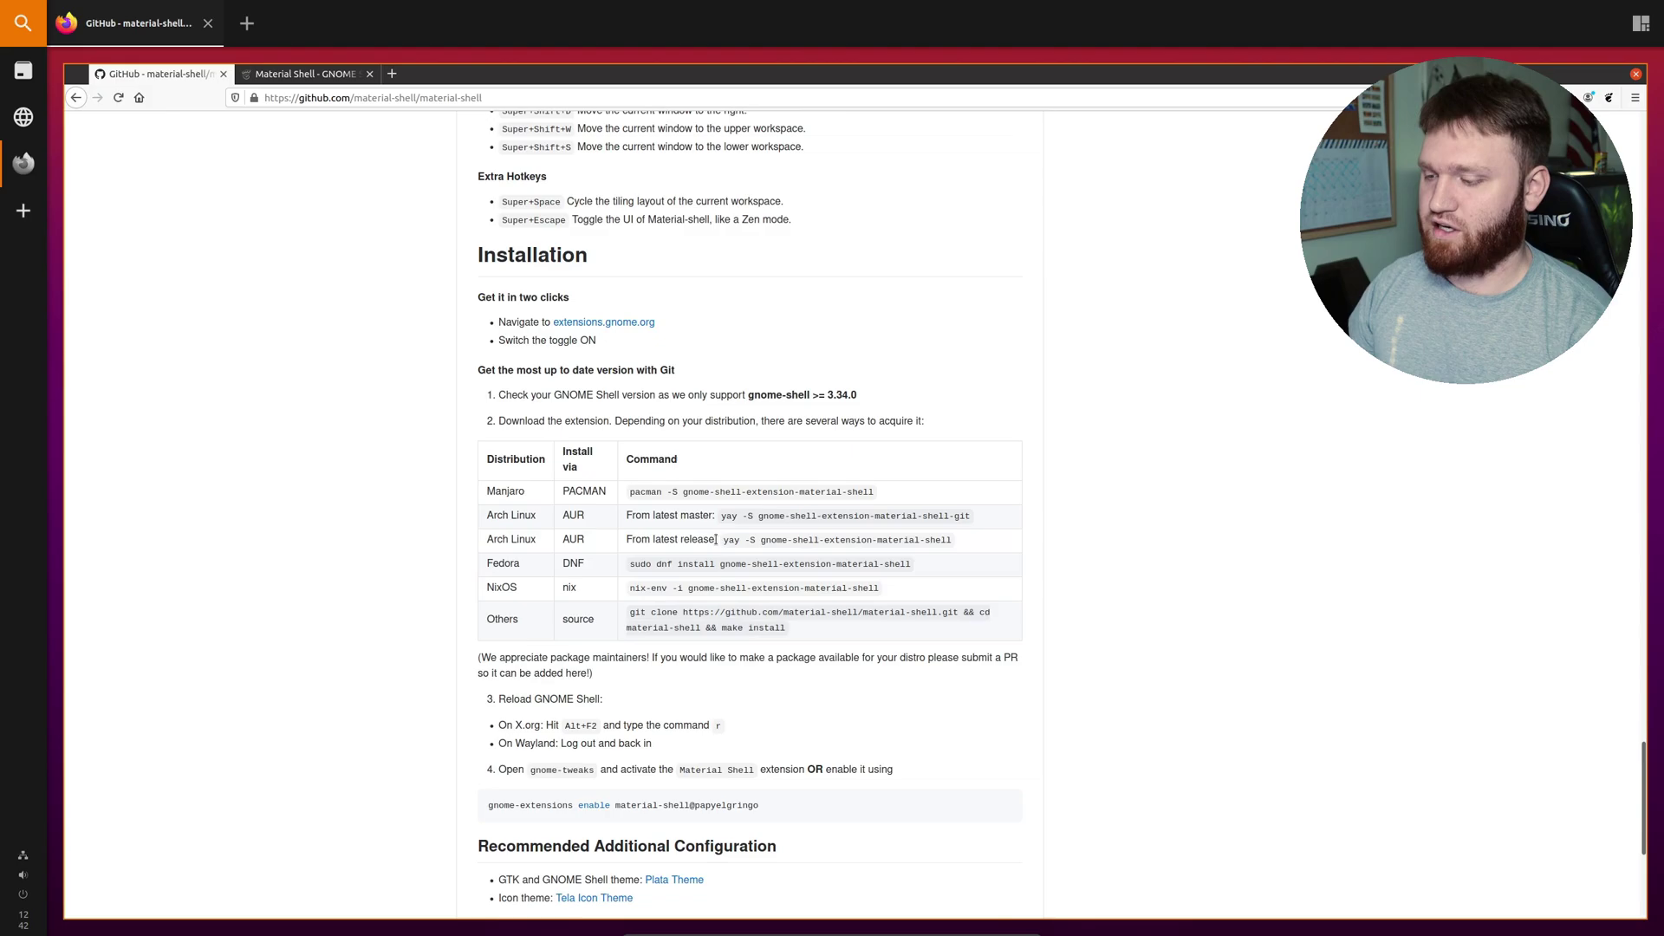
pyautogui.moveTo(922, 672); pyautogui.dragTo(401, 252)
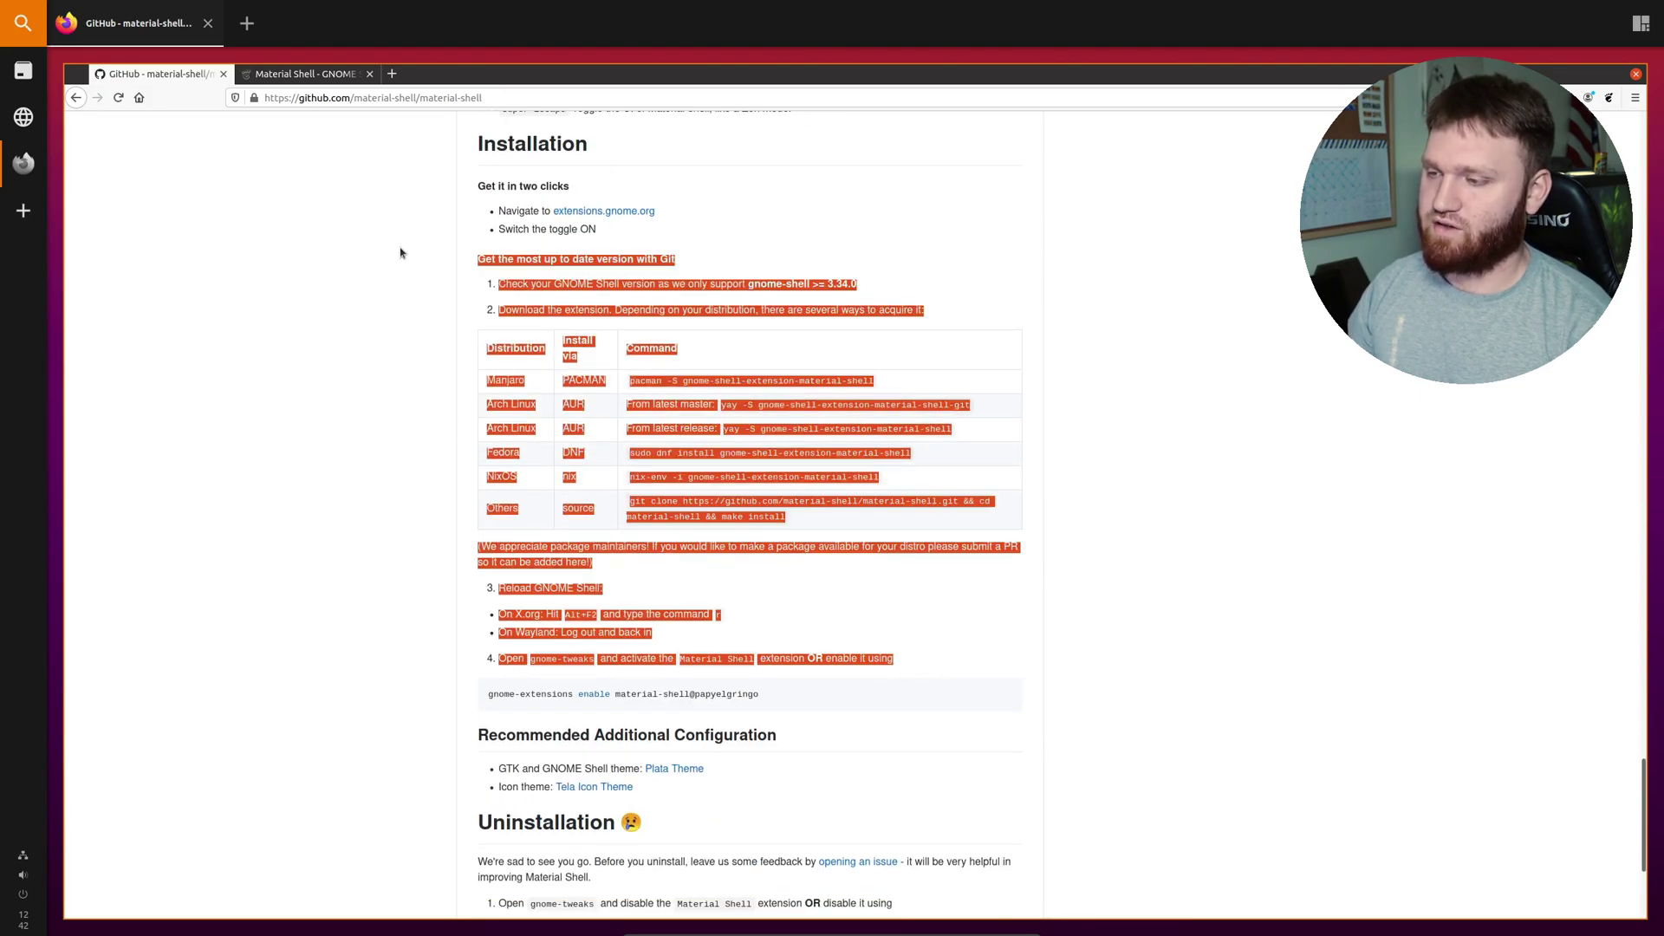
pyautogui.click(695, 473)
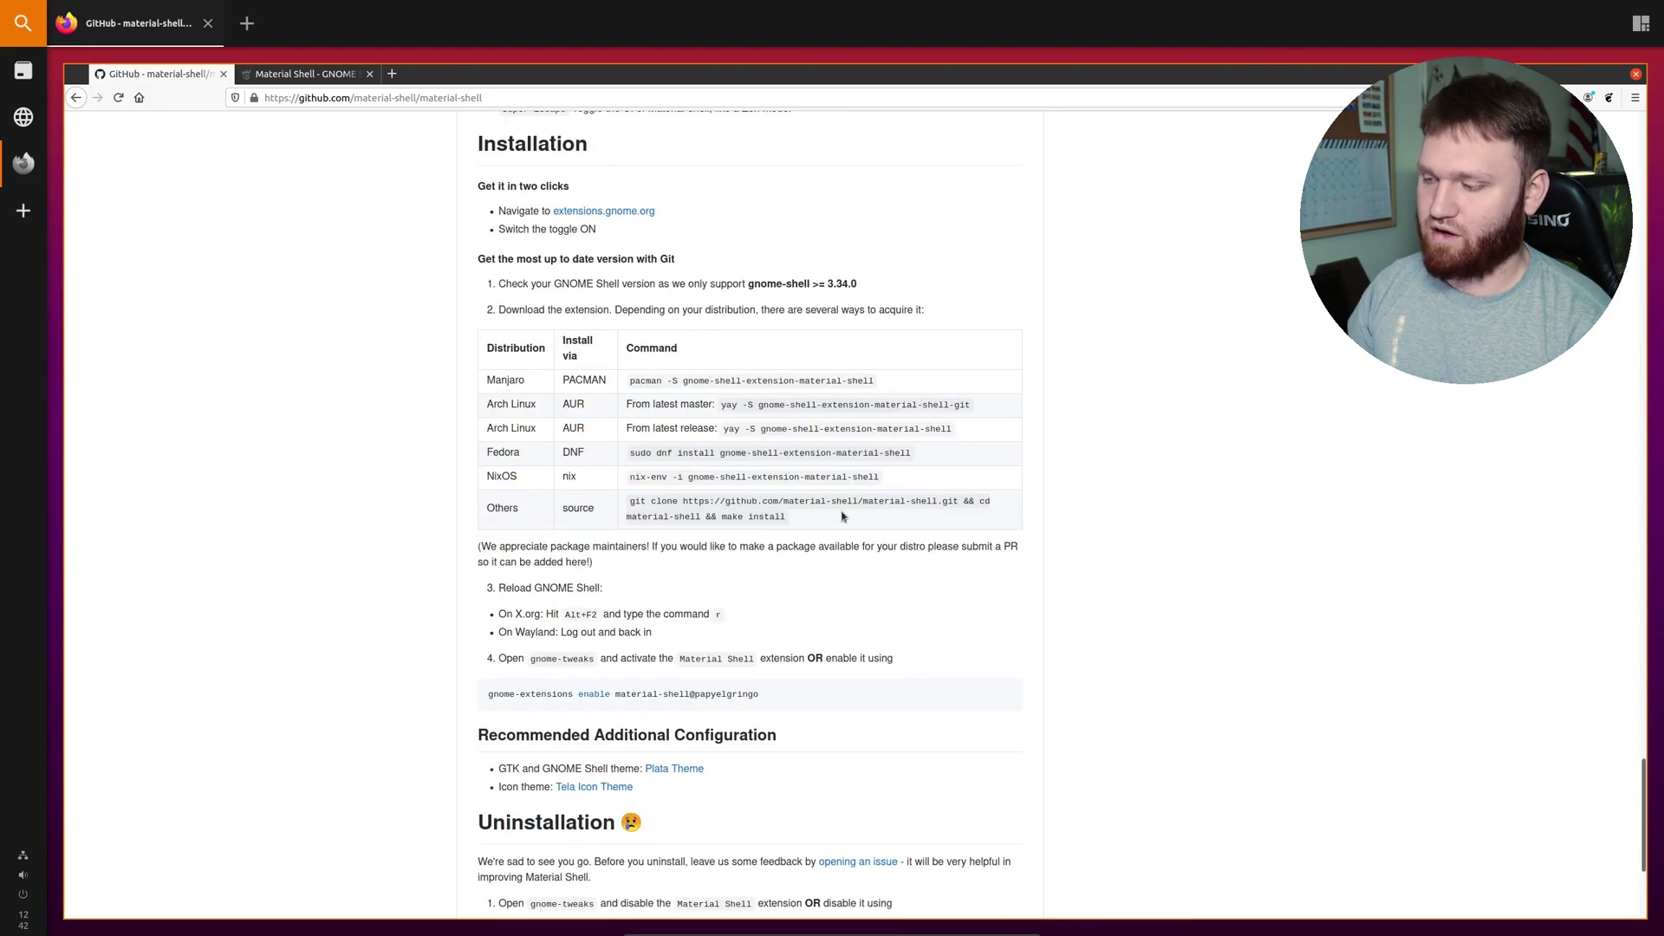
pyautogui.moveTo(840, 516); pyautogui.dragTo(458, 352)
pyautogui.click(765, 259)
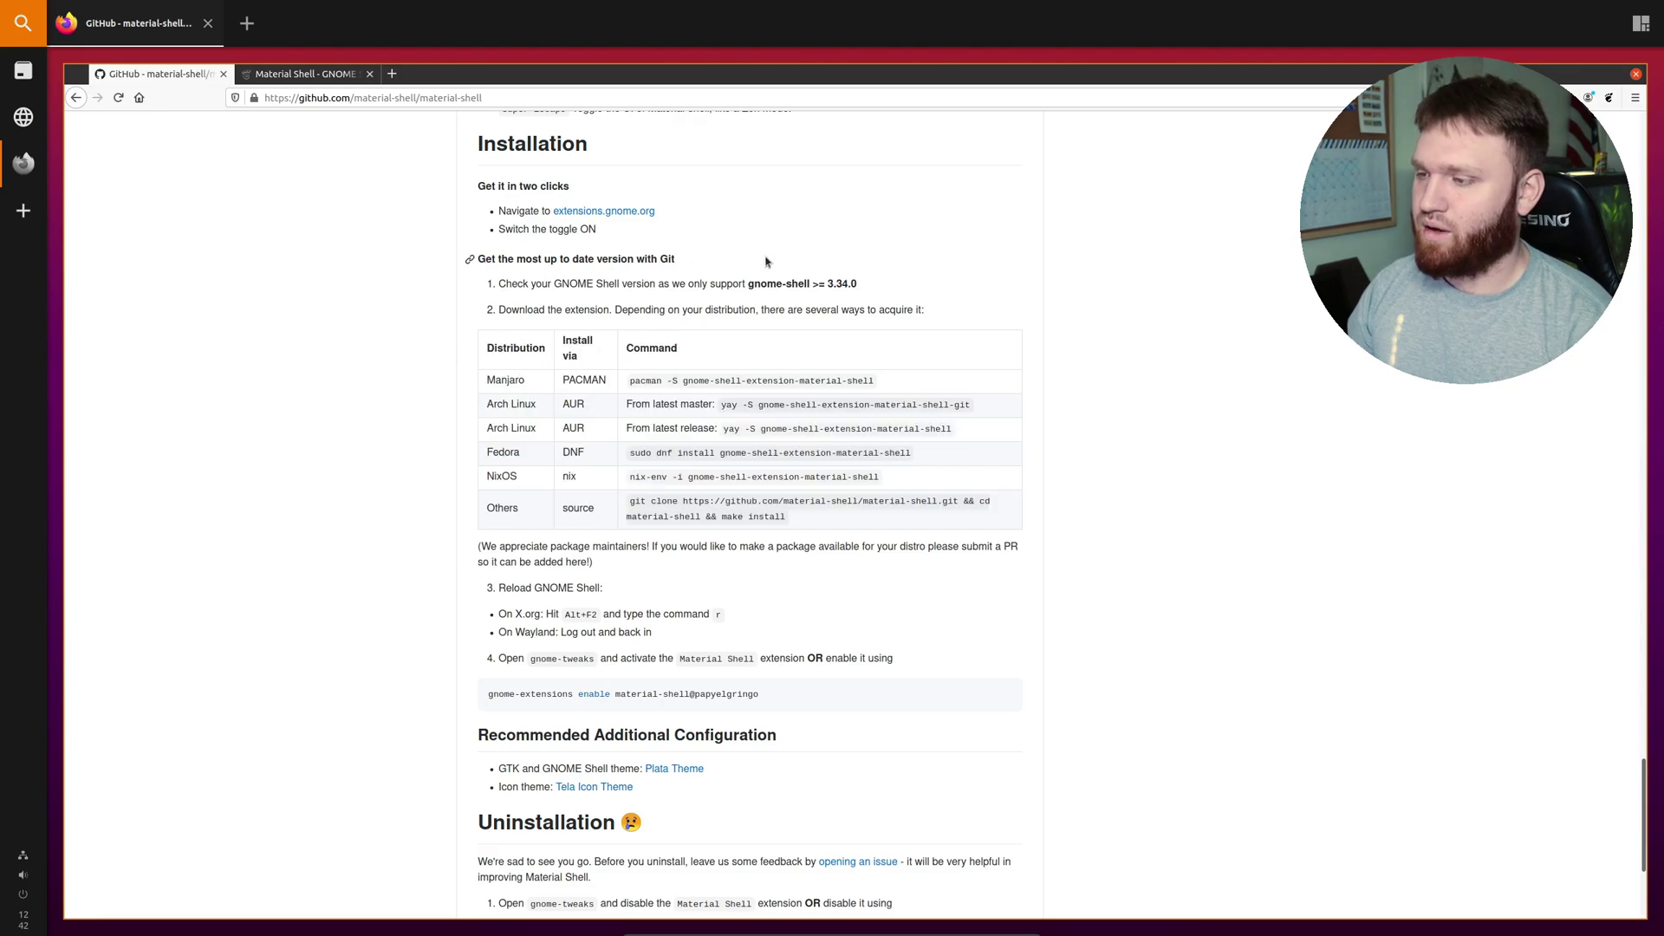
pyautogui.scroll(2, 766, 275)
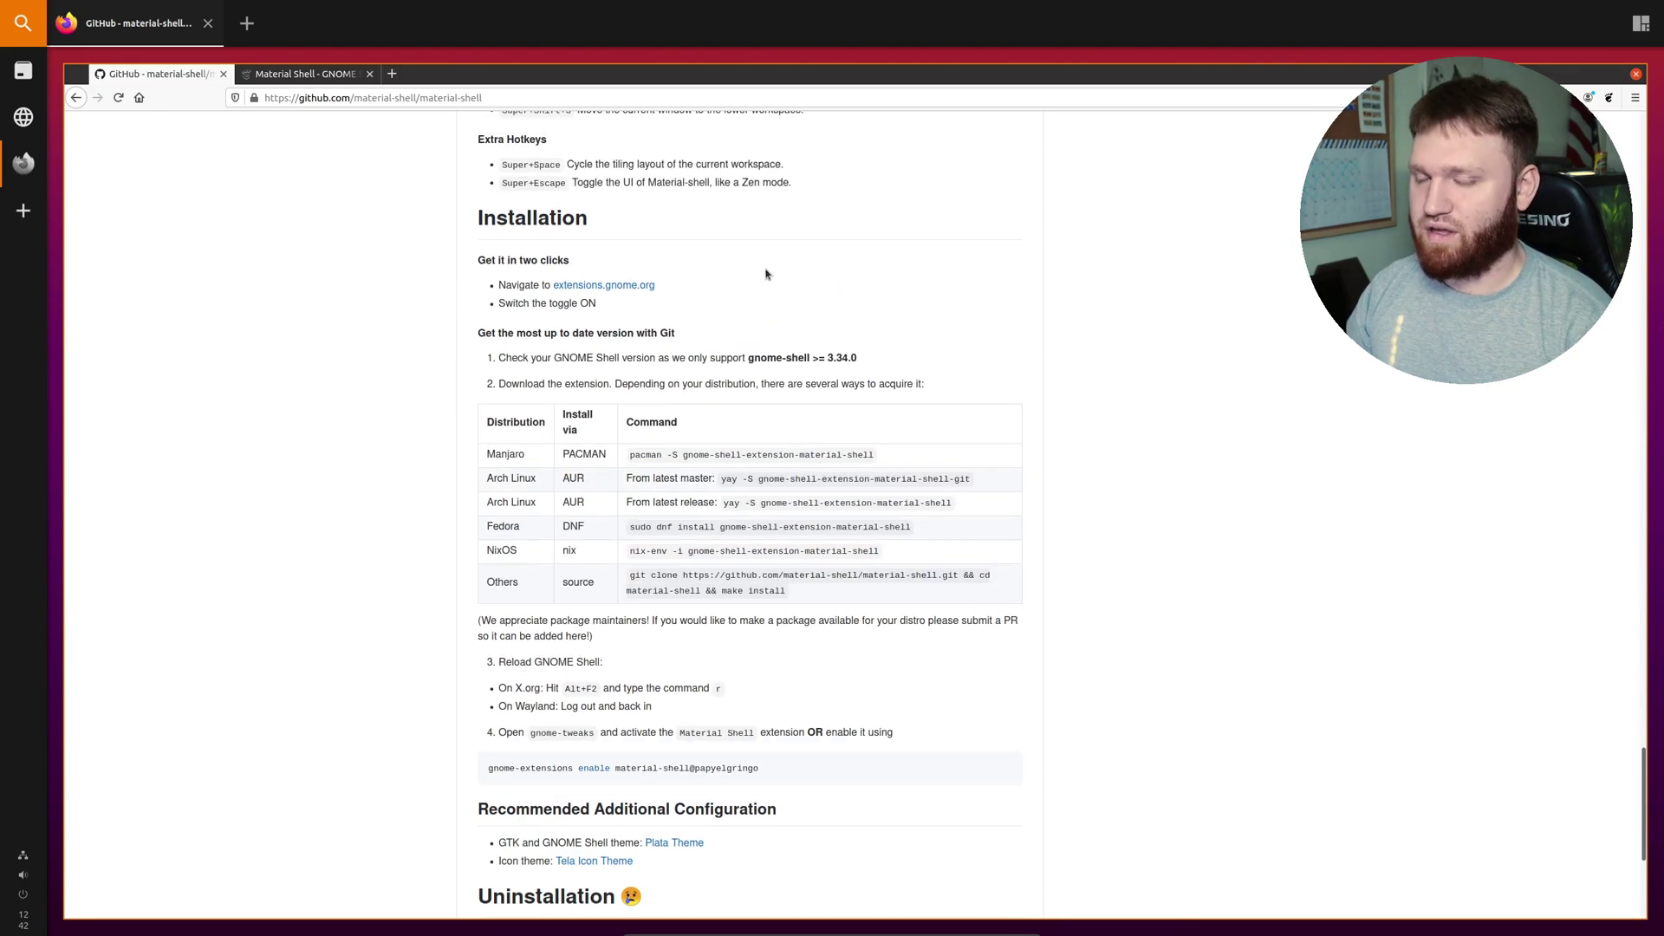
# - View the 'Material Shell - GNOME' extension page, then switch to the editor, Files and terminal workspace
pyautogui.click(315, 77)
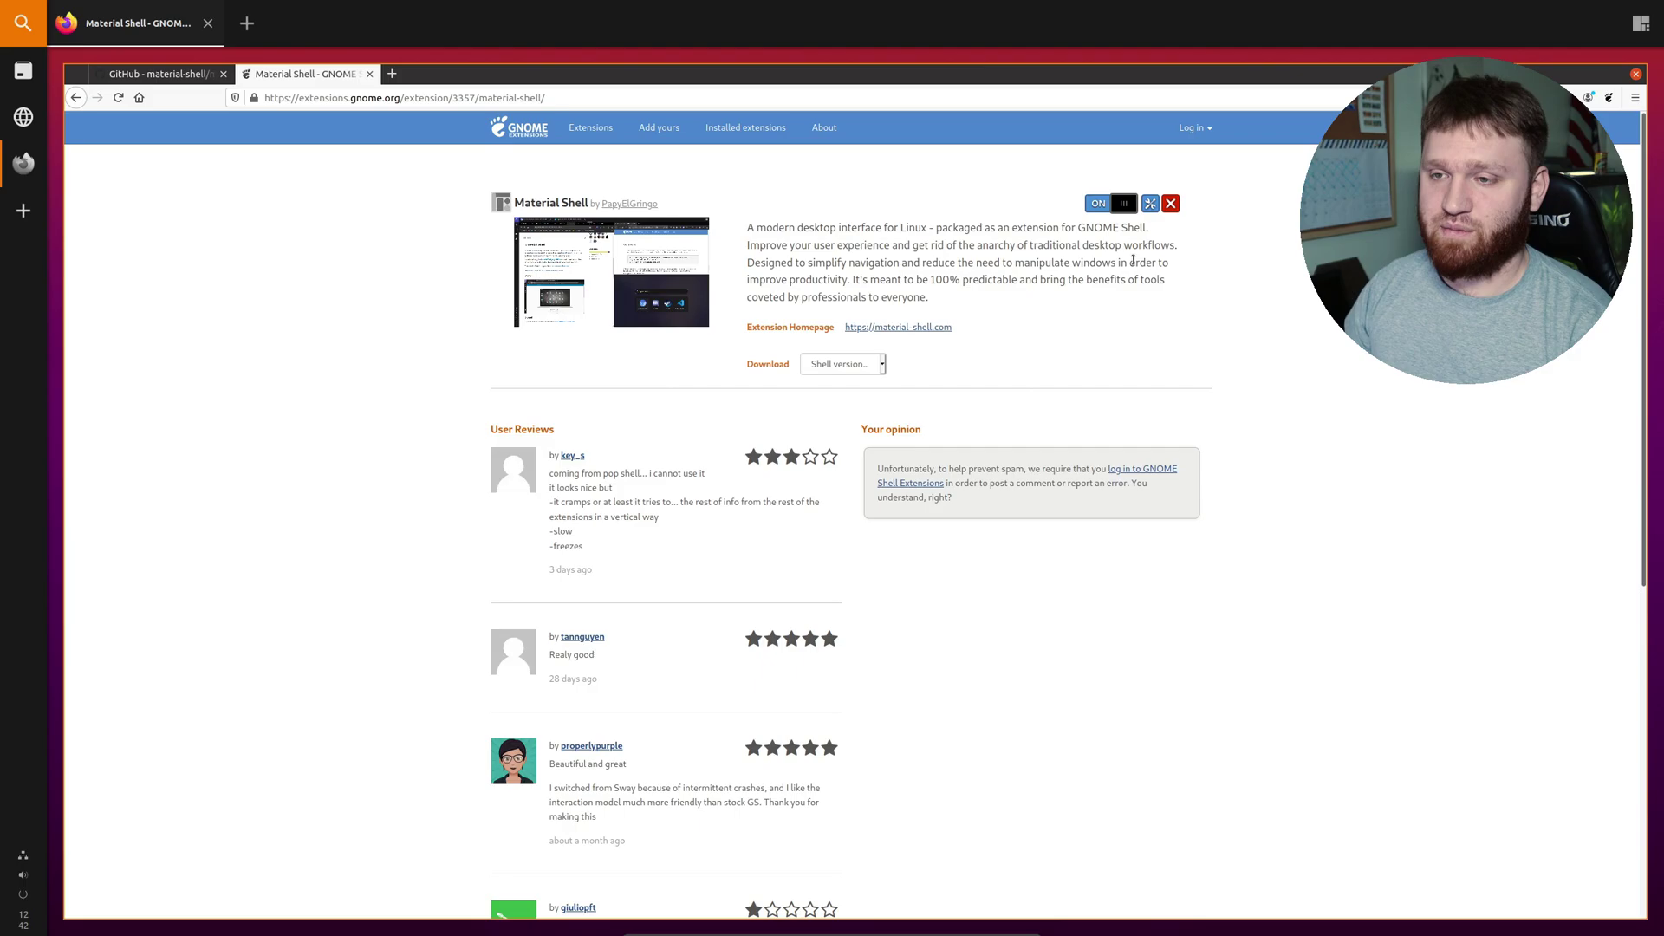
pyautogui.click(23, 116)
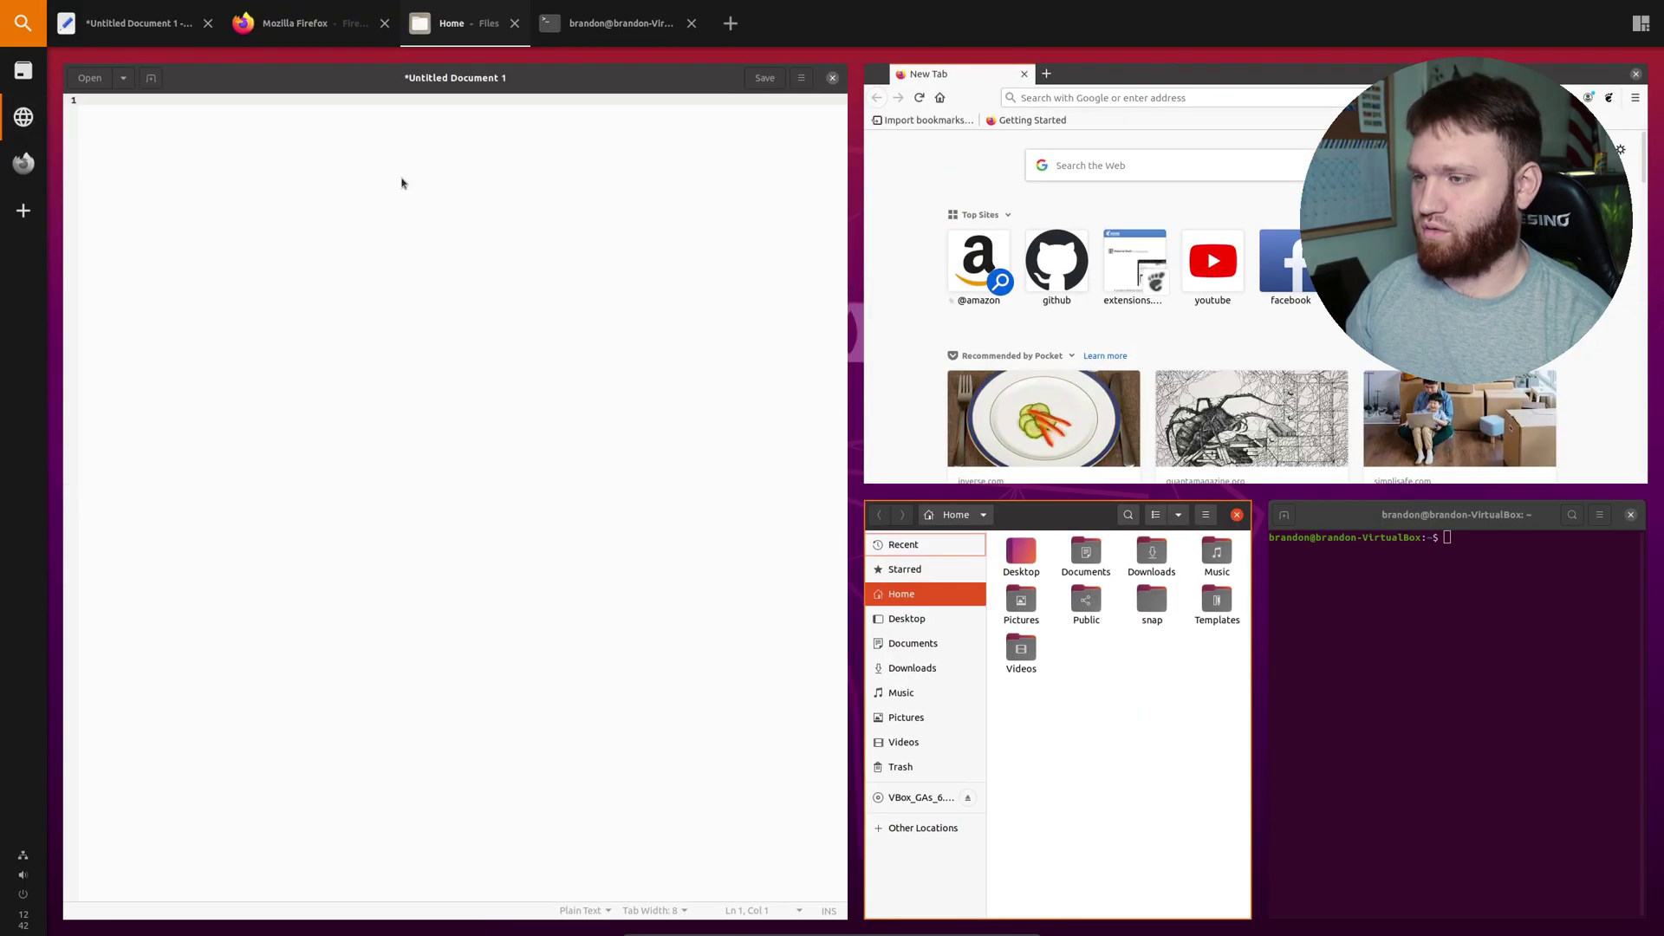
# - Quit the extra Firefox window with Ctrl+Q, bring Firefox back, then open the Extensions/htop workspace
pyautogui.press('super+Left')
pyautogui.click(830, 82)
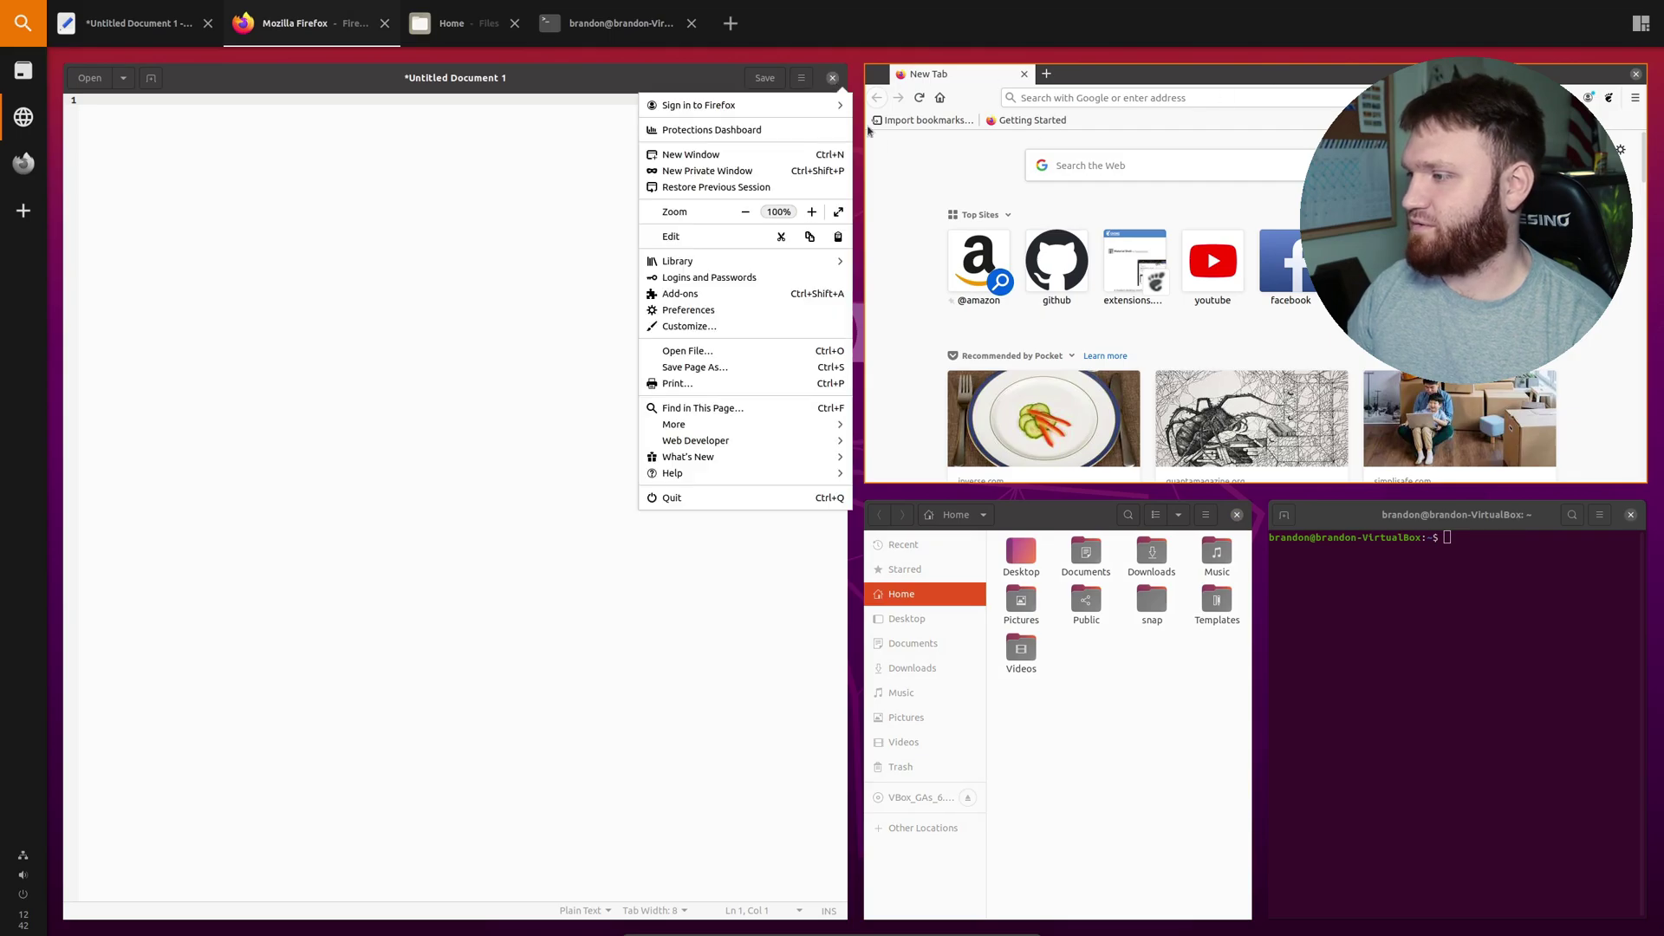
pyautogui.hotkey('ctrl', 'q')
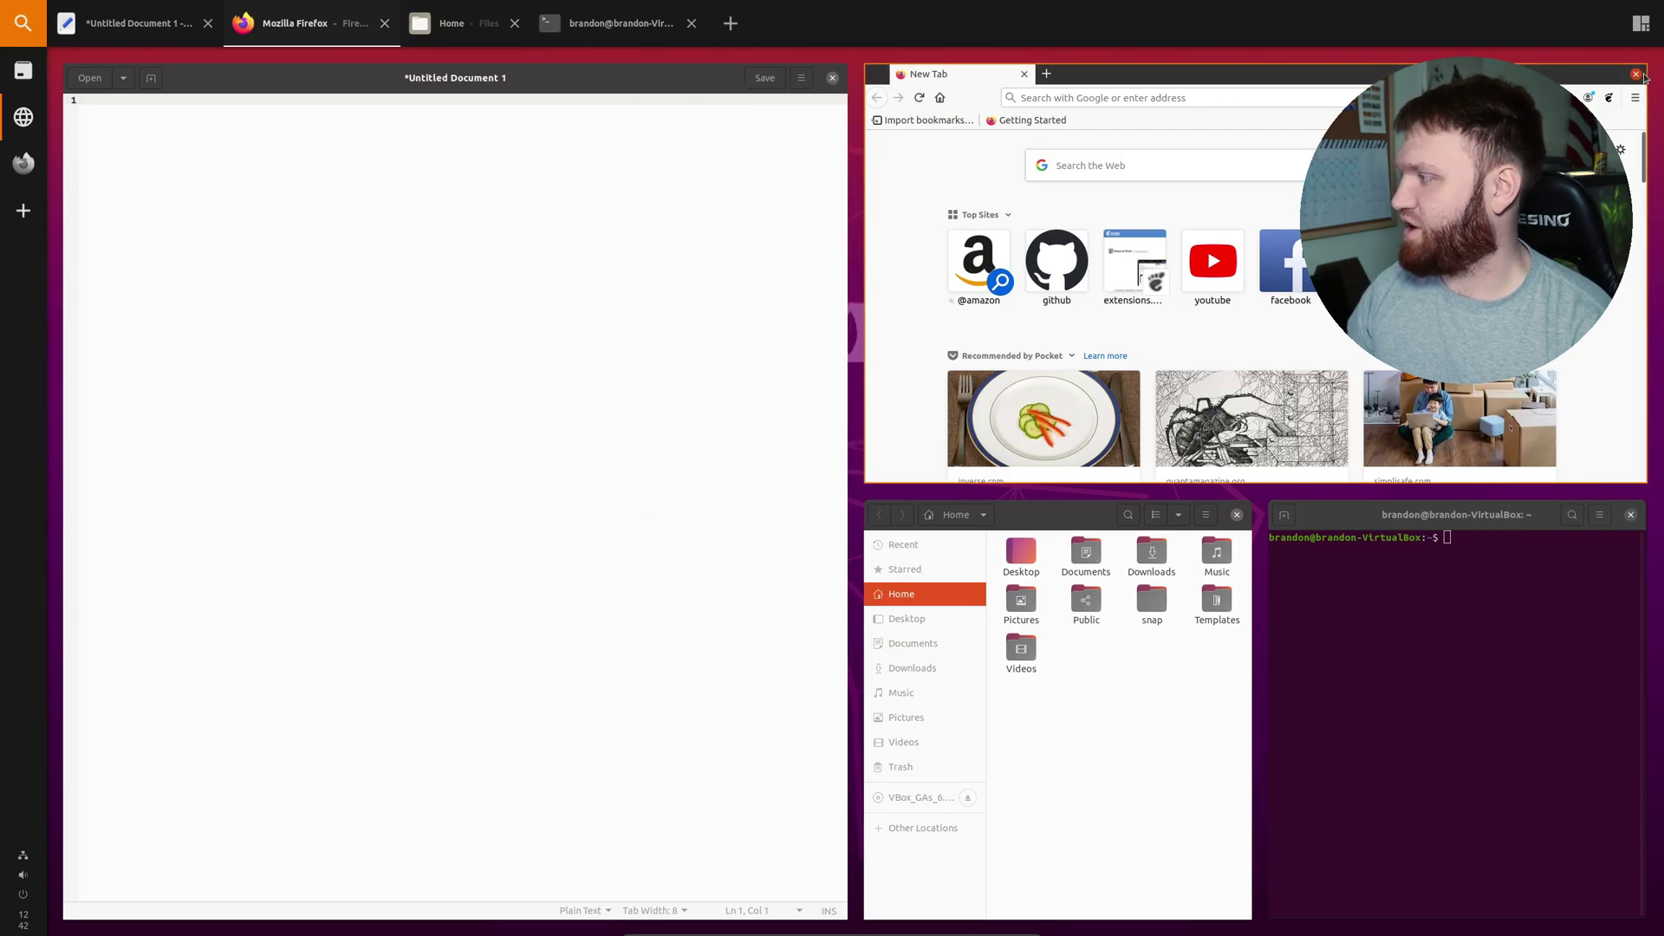
pyautogui.press('super')
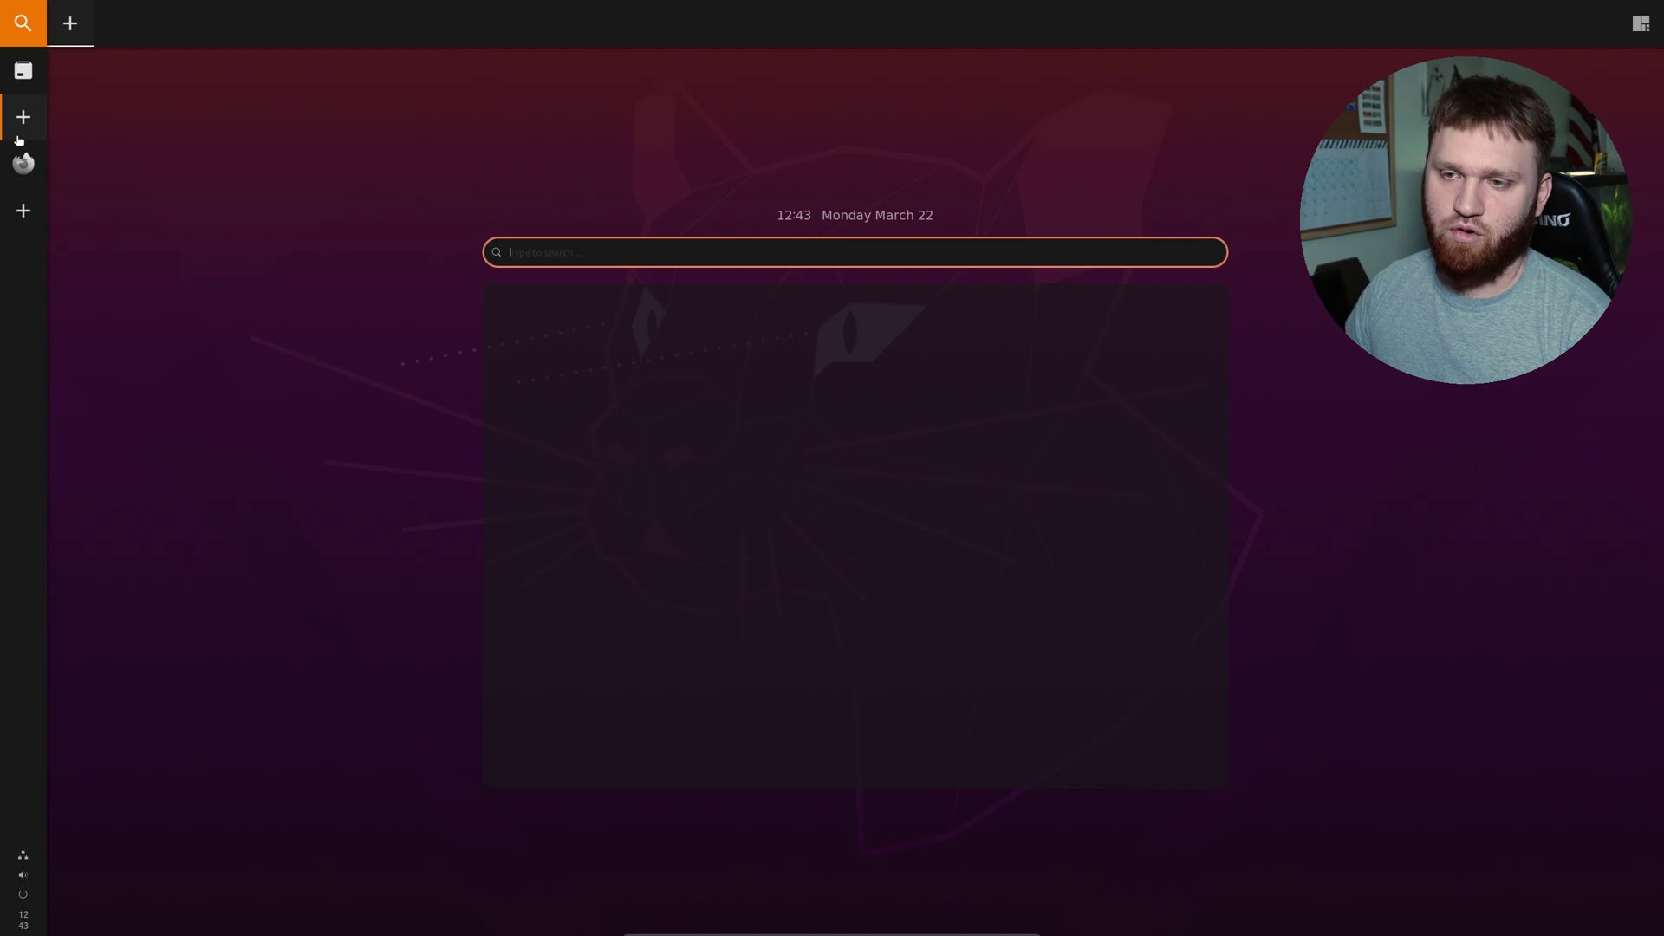
pyautogui.click(21, 162)
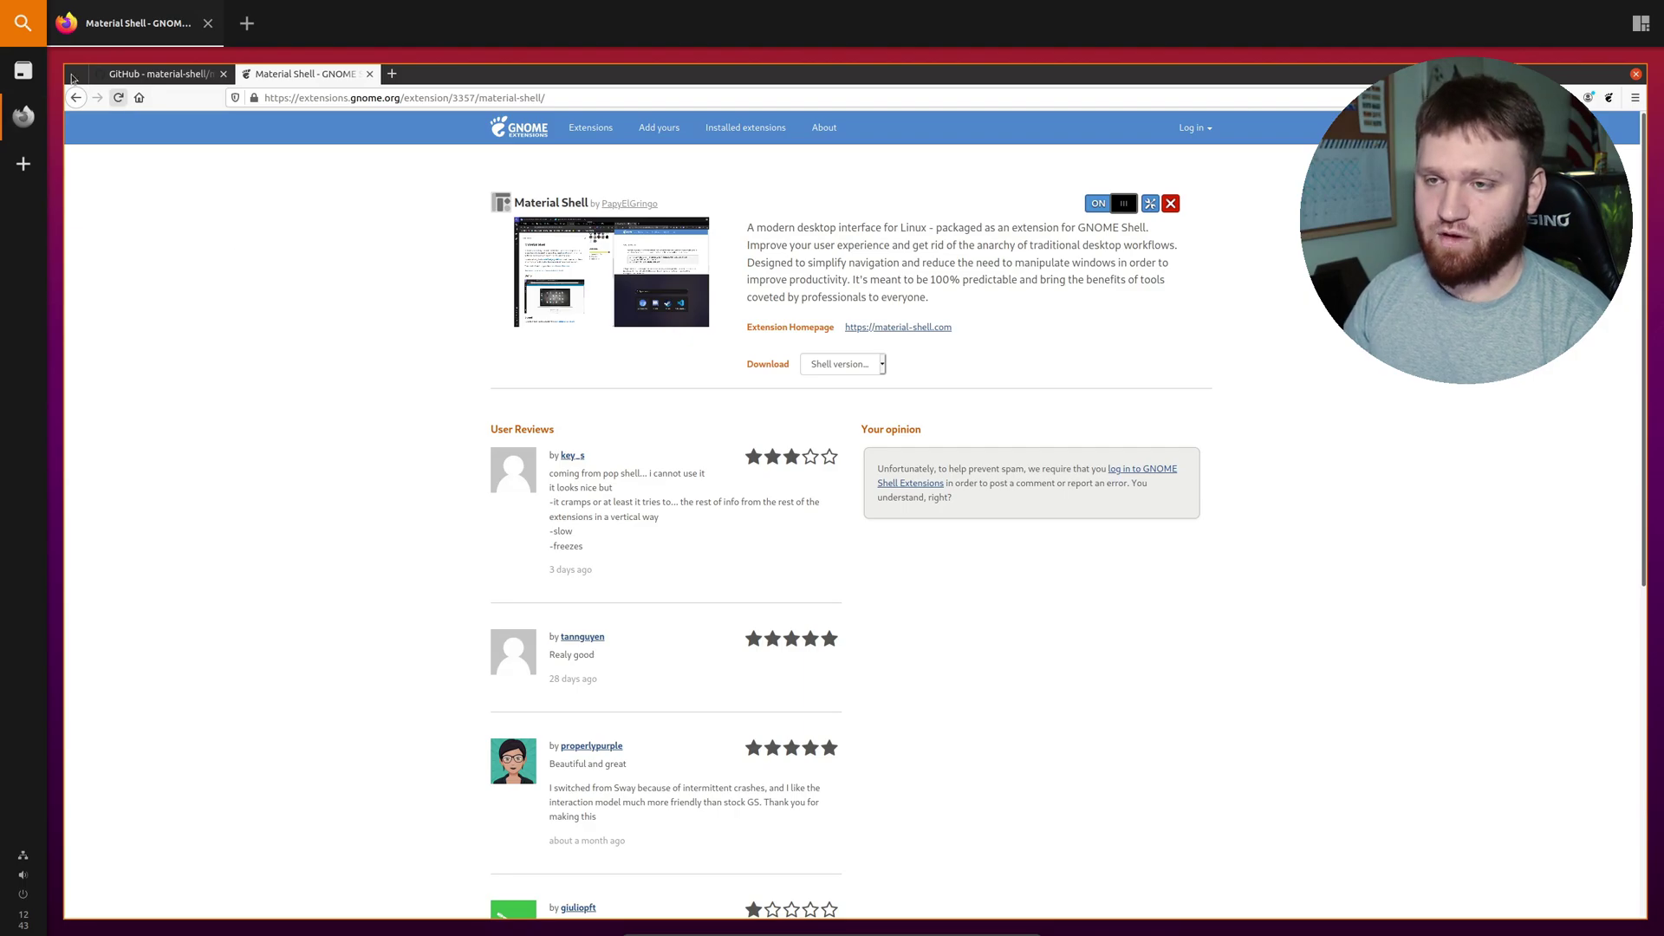
pyautogui.click(22, 73)
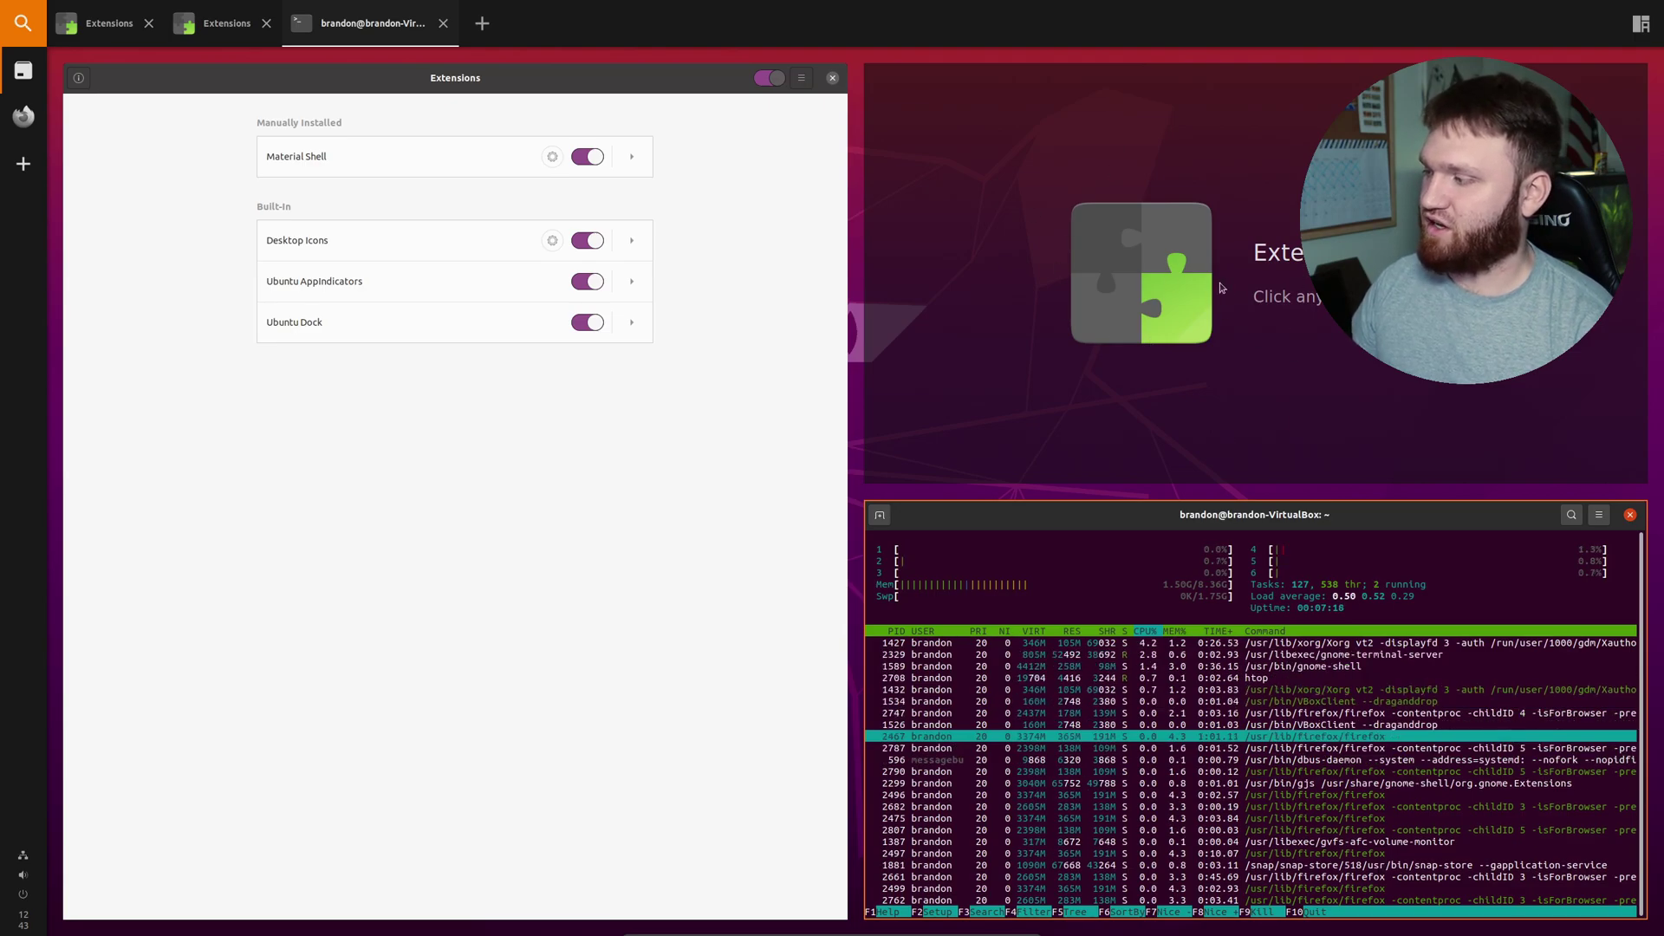
# - Close the second Extensions window, leaving Material Shell settings beside the Extensions app
pyautogui.press('Down')
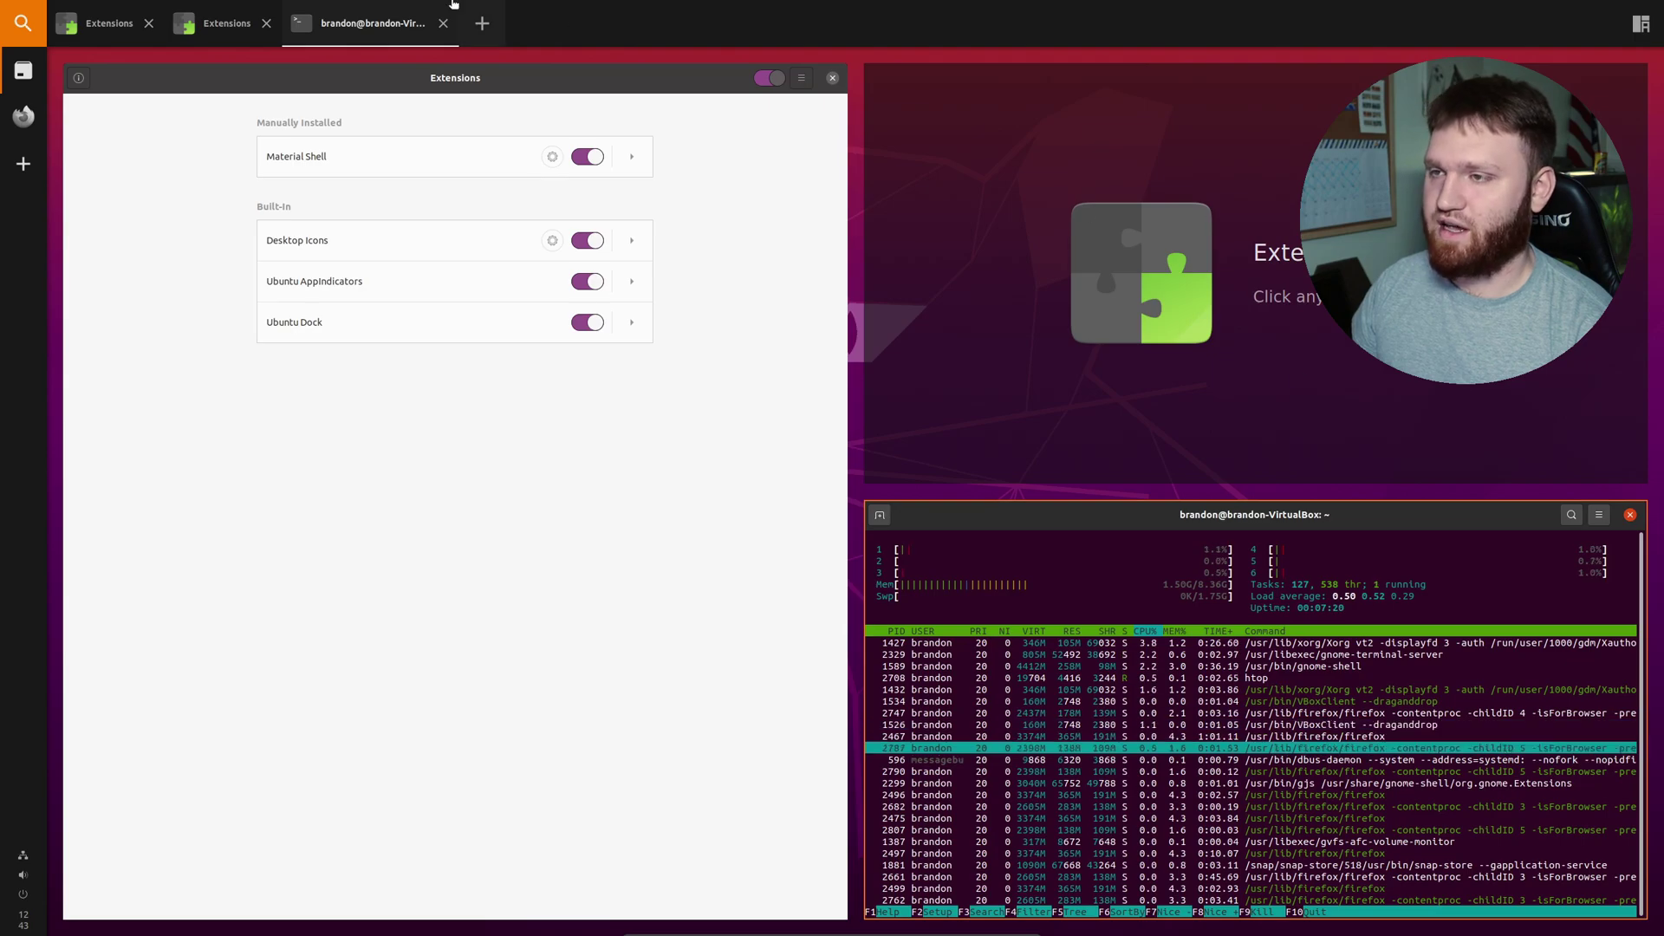
pyautogui.click(267, 23)
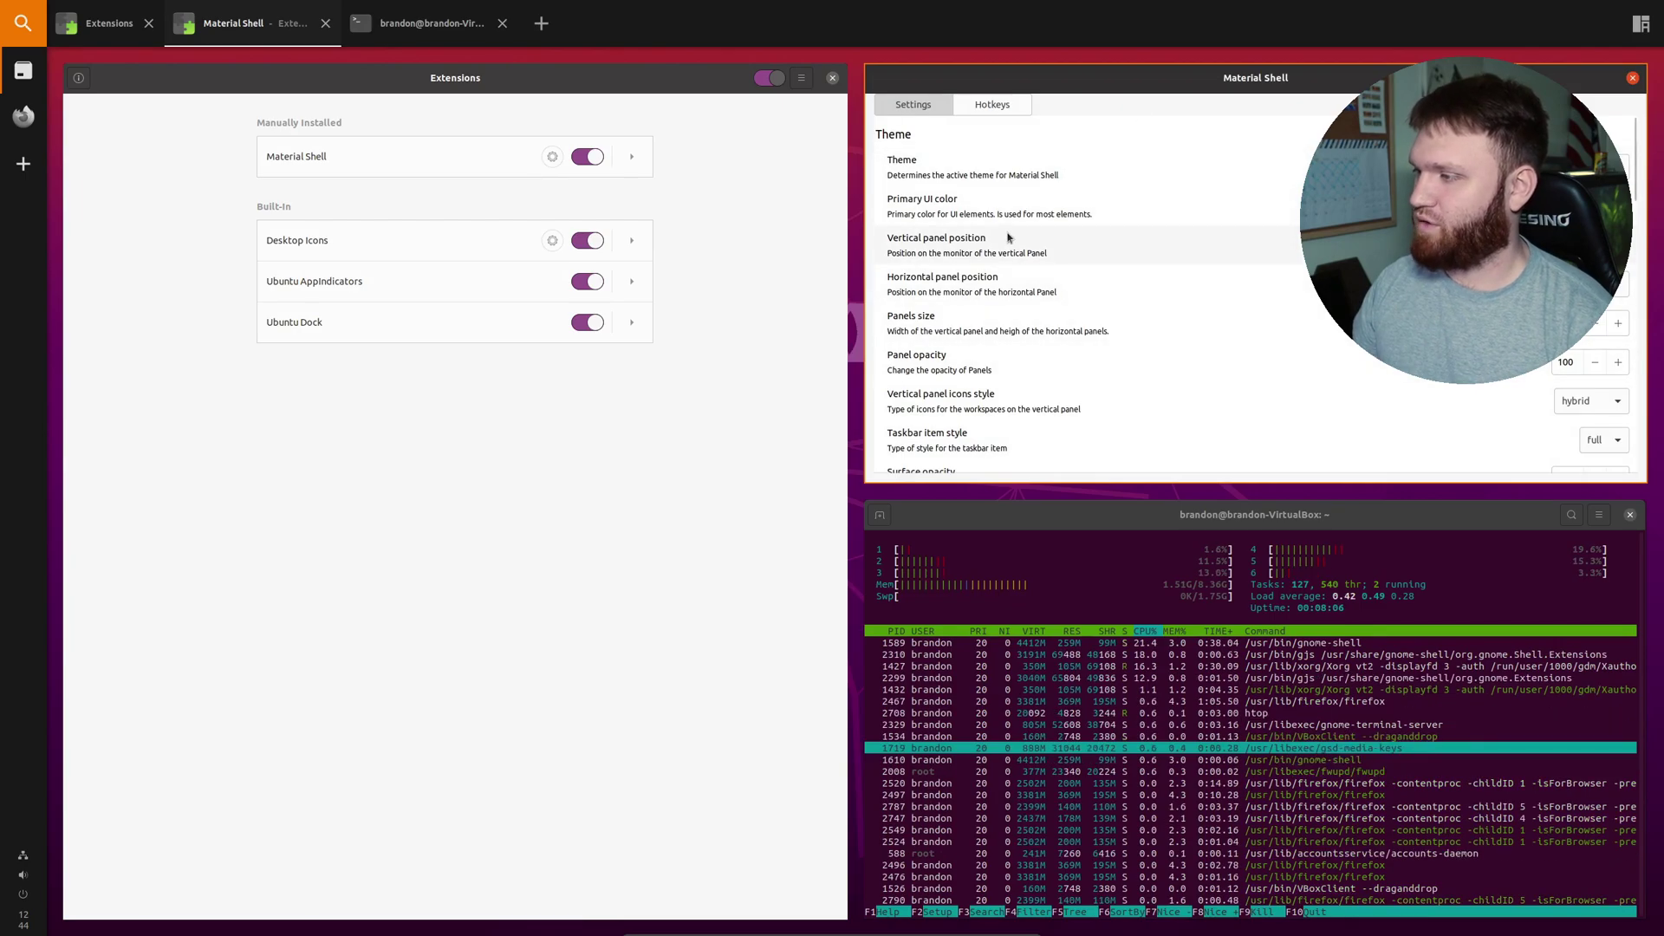
# - Tile the settings window left, try the light theme then restore dark, and preview it elsewhere
pyautogui.moveTo(1335, 87); pyautogui.dragTo(758, 224)
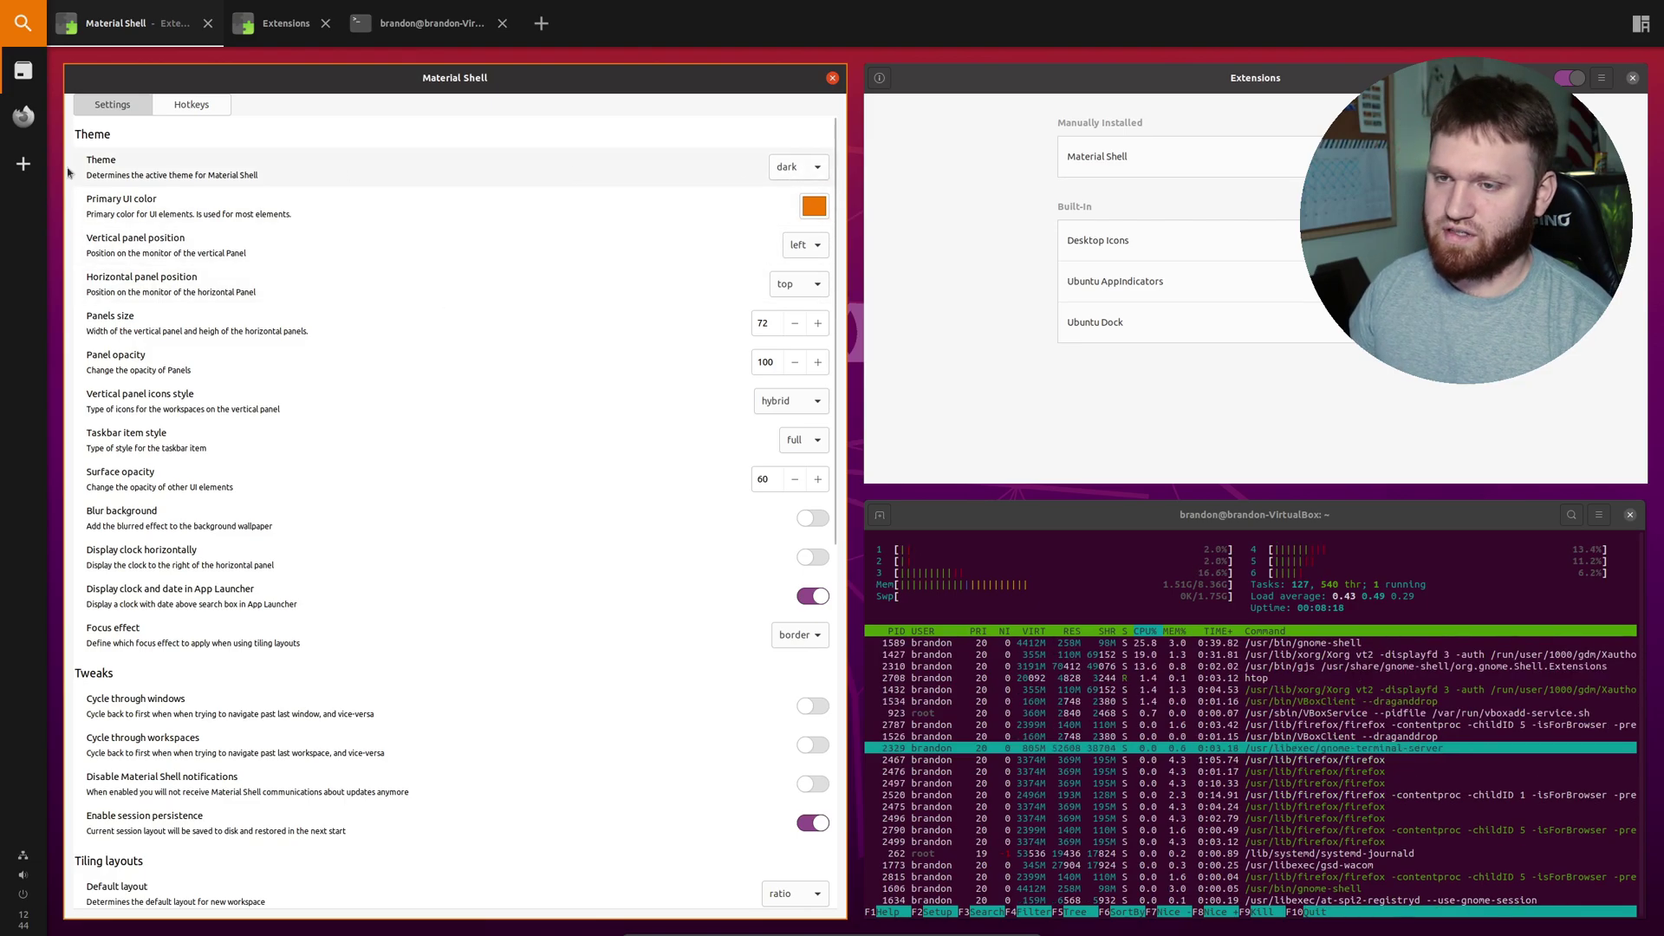
pyautogui.click(811, 176)
pyautogui.click(789, 185)
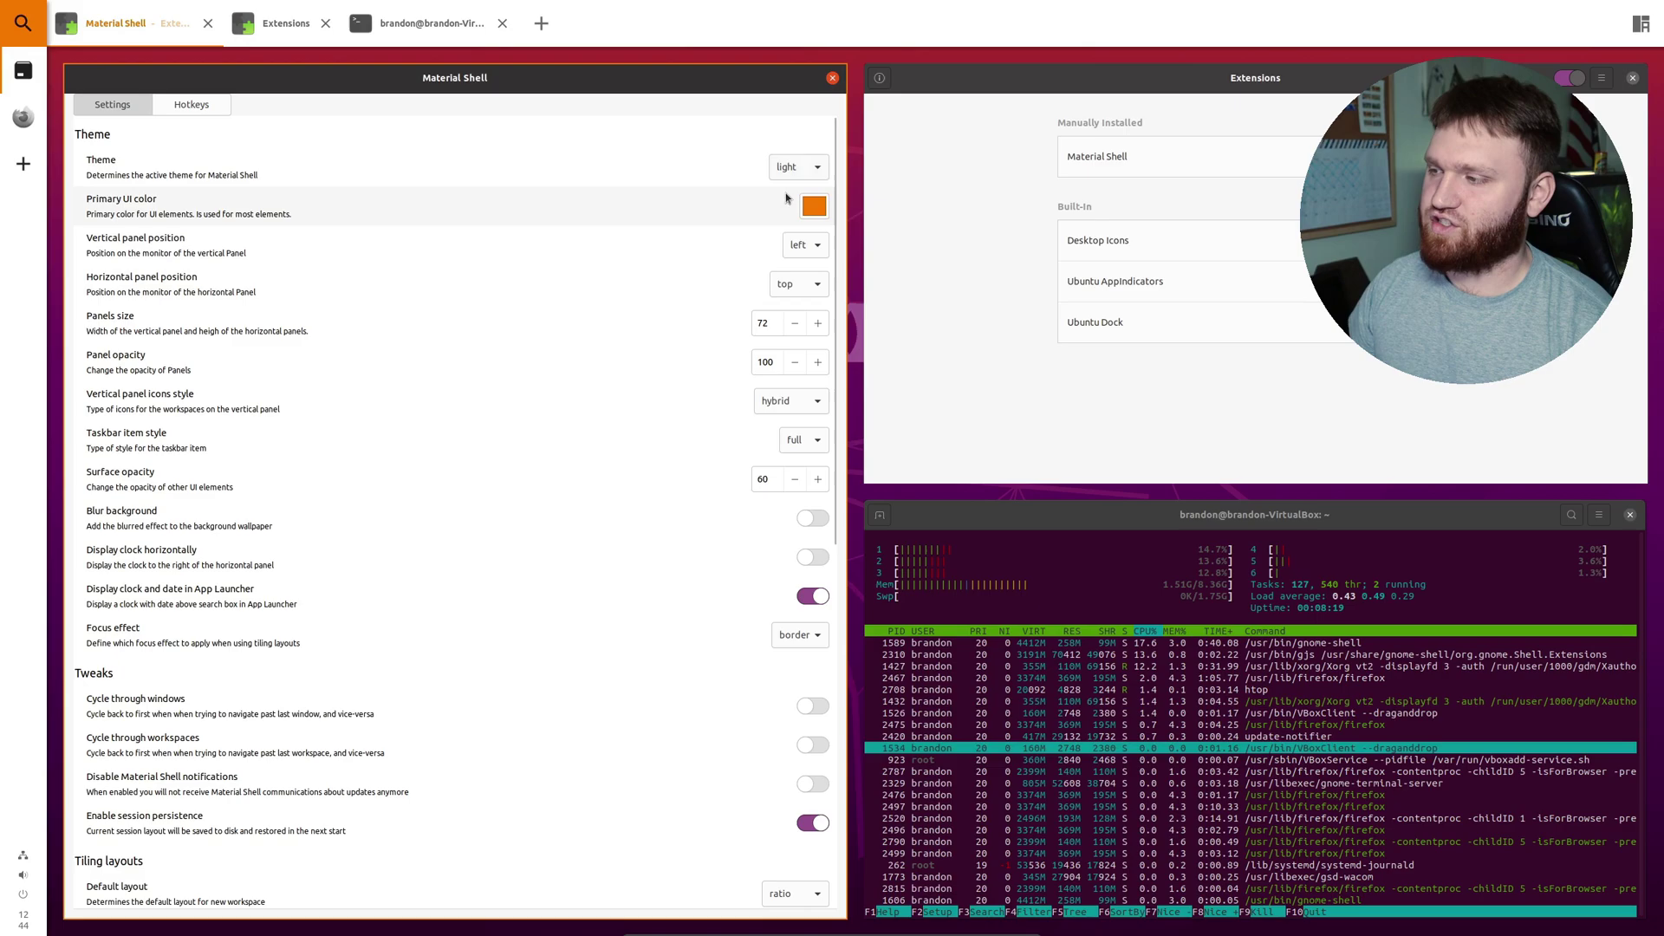
pyautogui.click(787, 171)
pyautogui.click(784, 150)
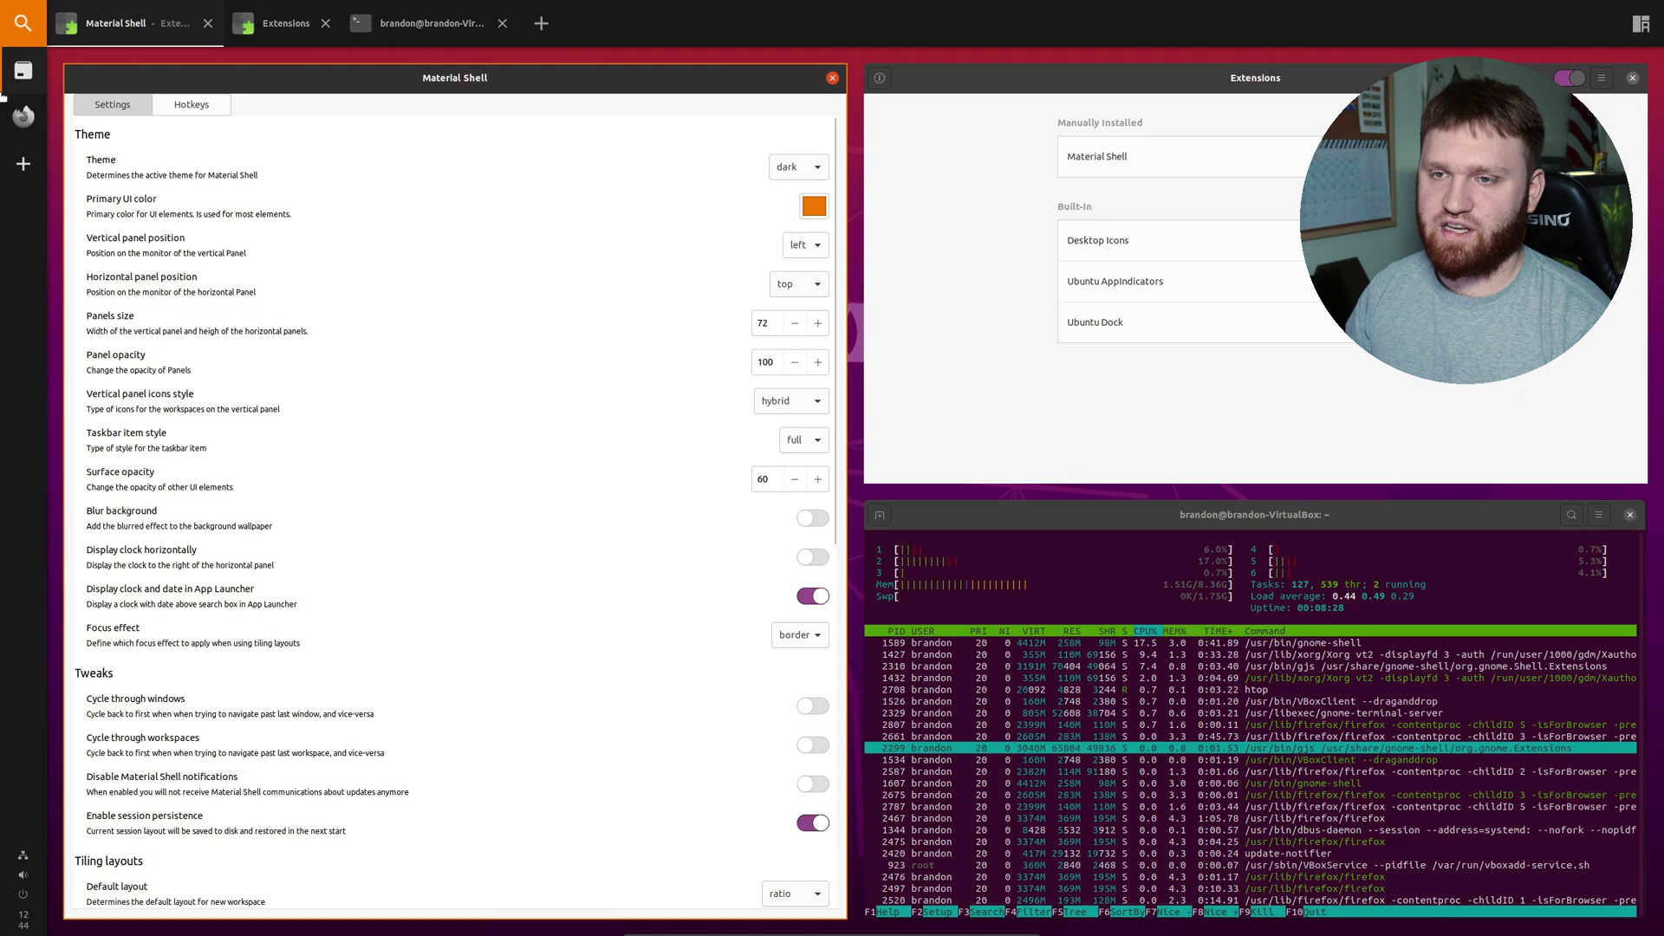
pyautogui.click(15, 117)
pyautogui.click(21, 76)
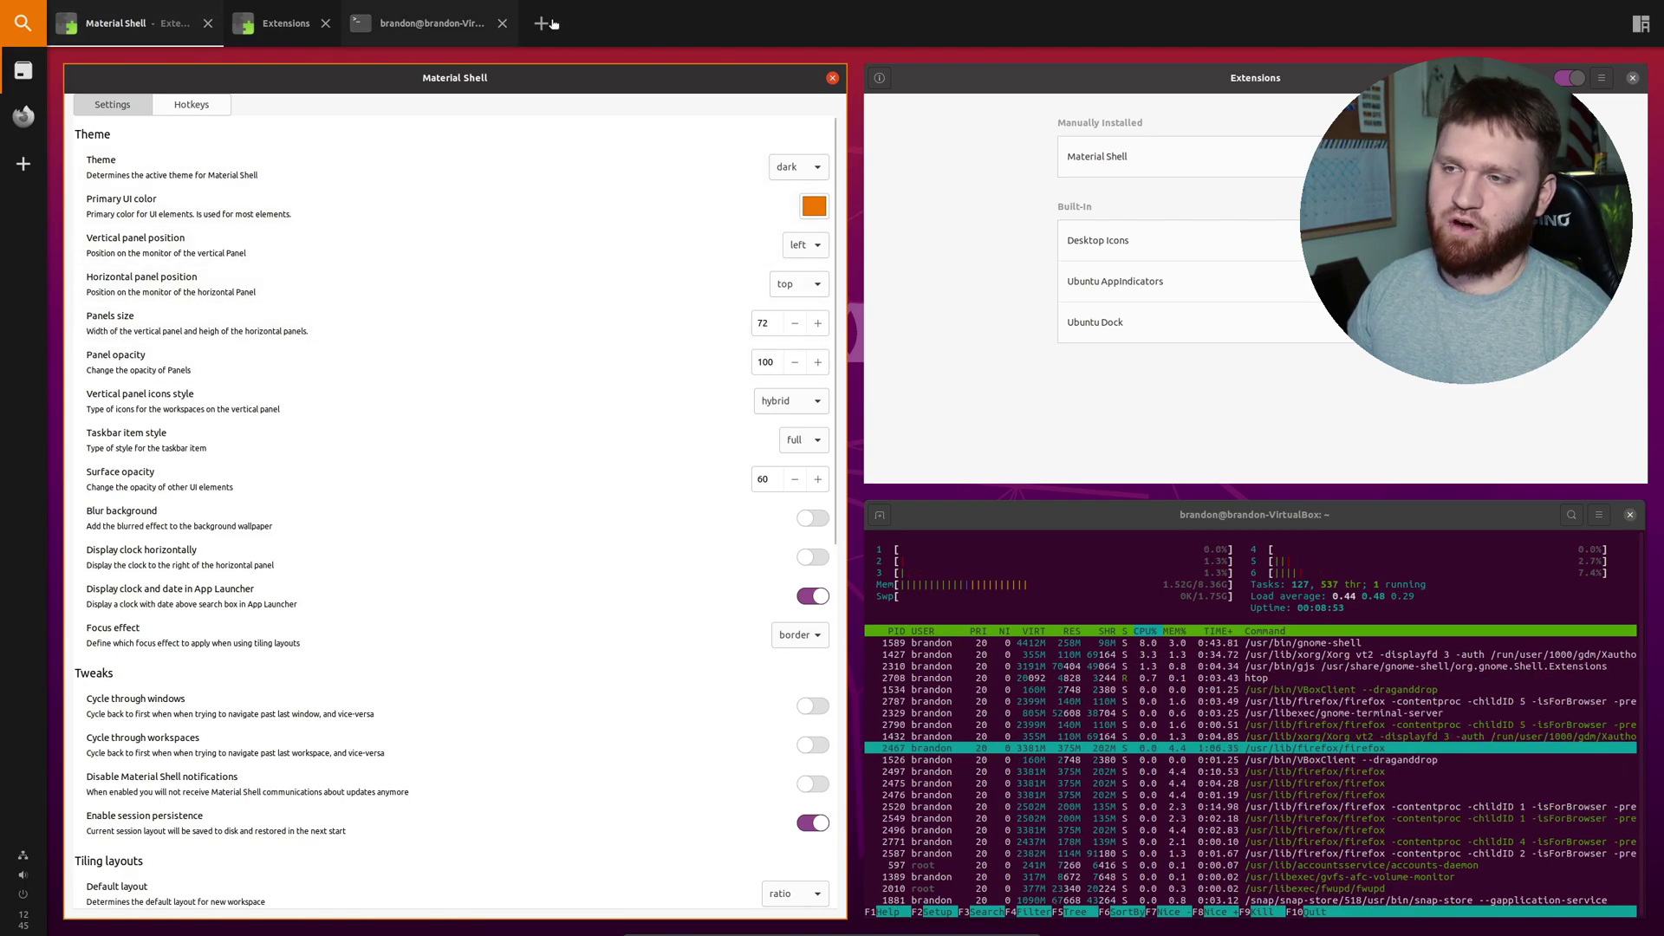
# - Move the horizontal panel to the bottom, then put it back at the top
pyautogui.click(806, 285)
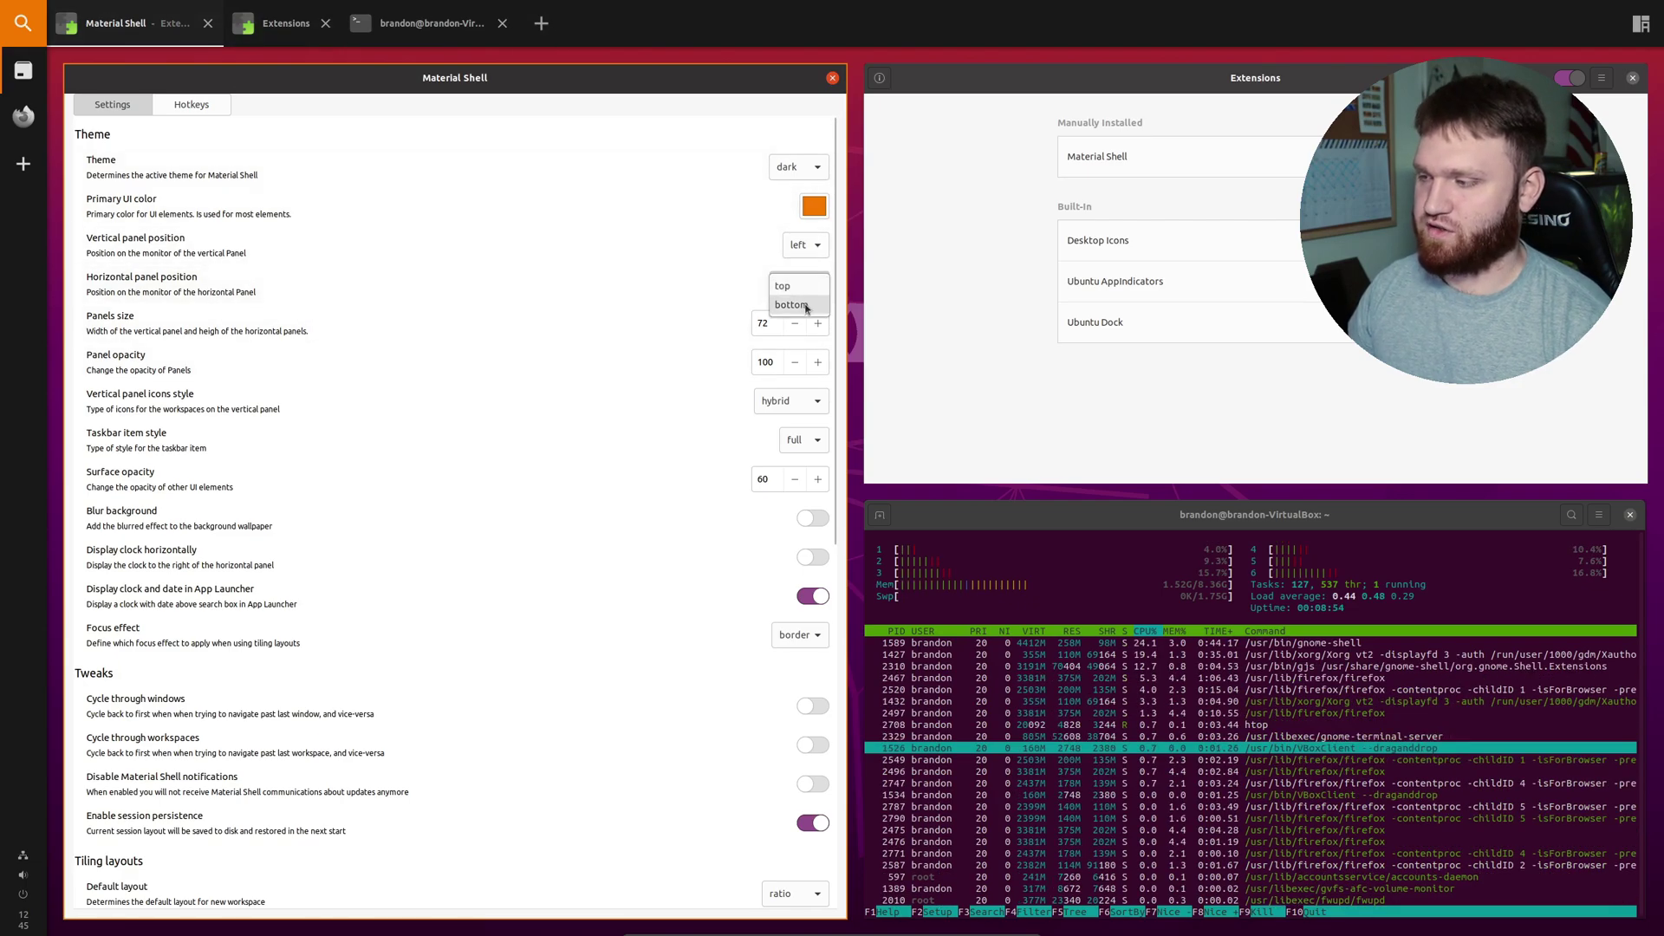
pyautogui.click(804, 305)
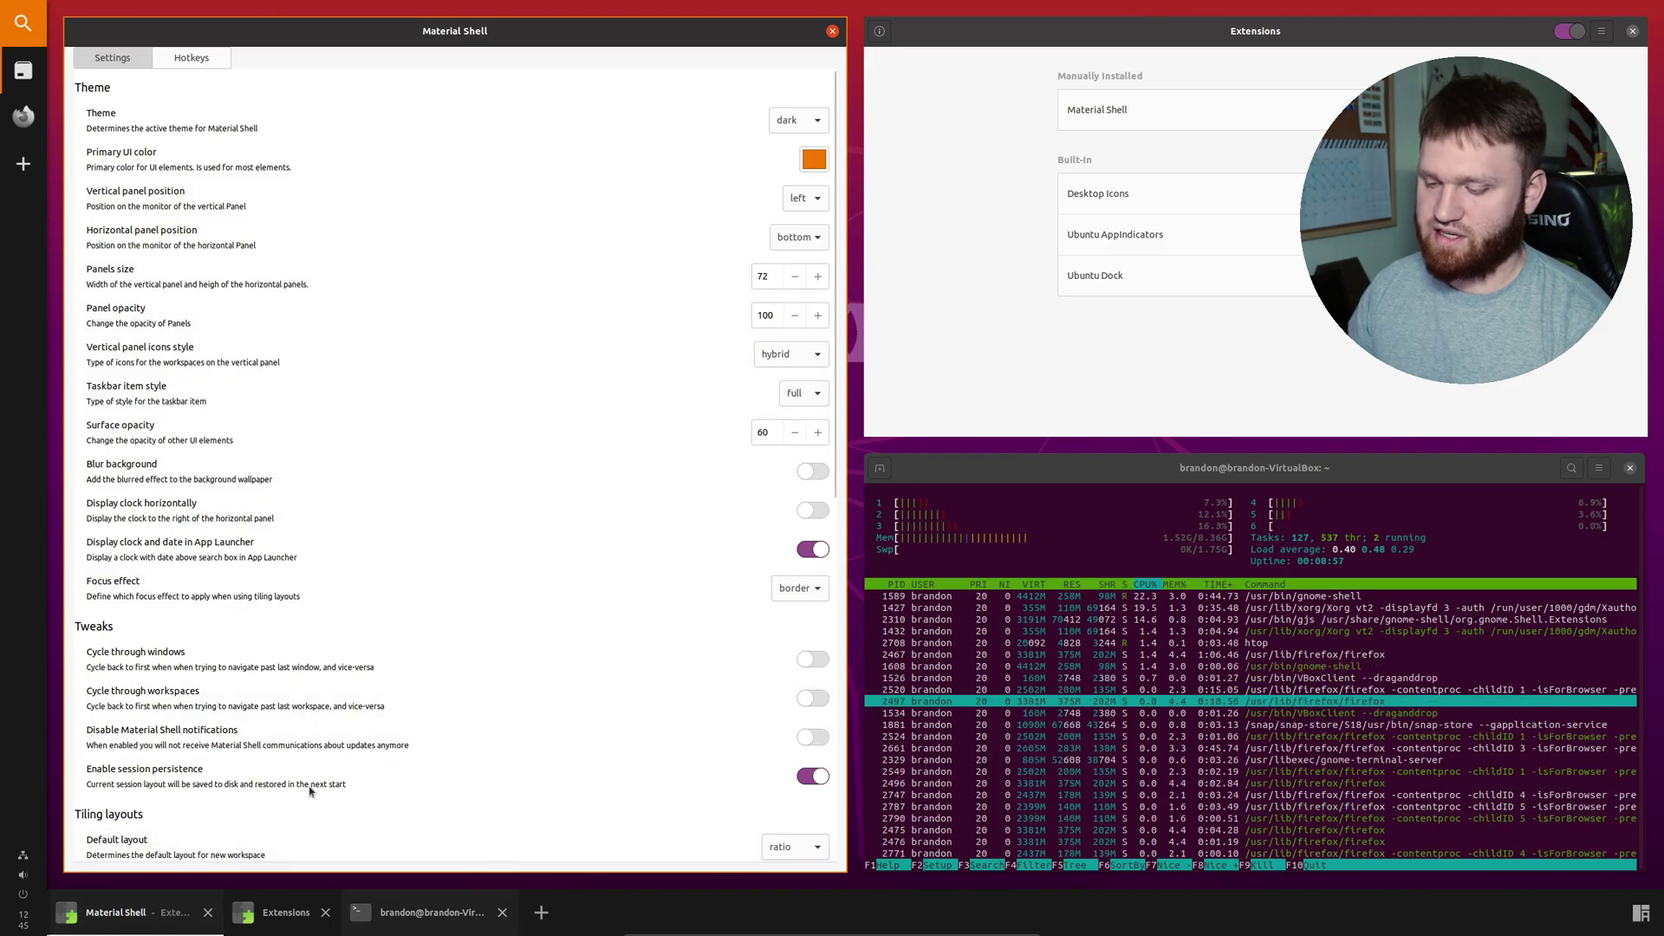
pyautogui.click(805, 237)
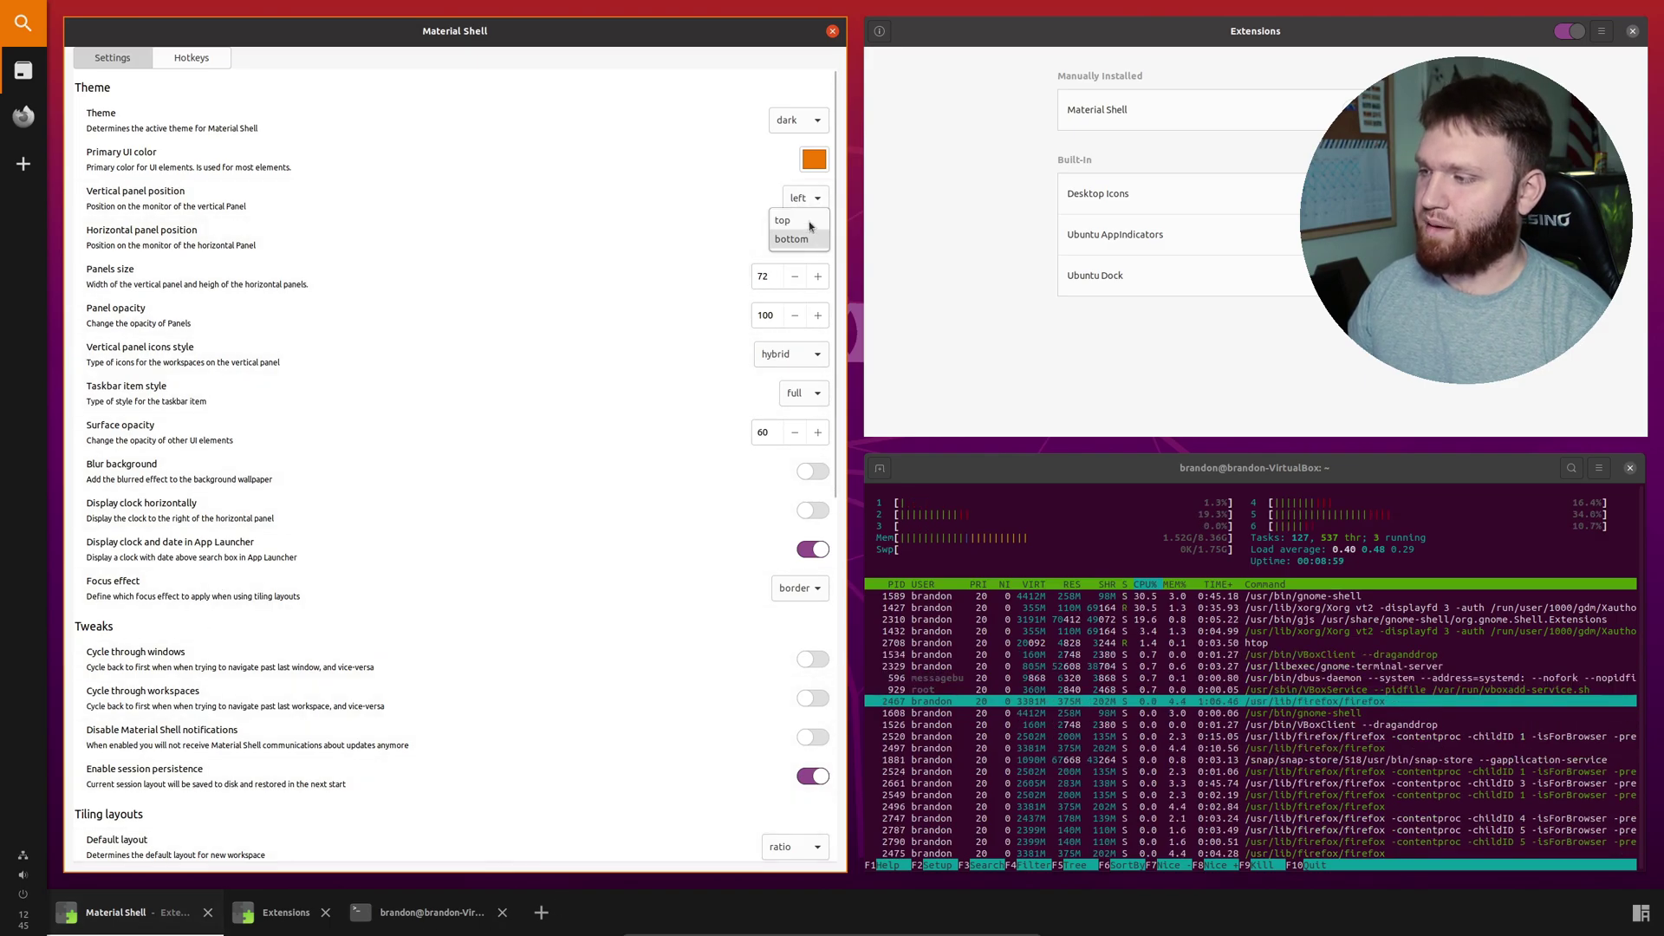
pyautogui.click(809, 223)
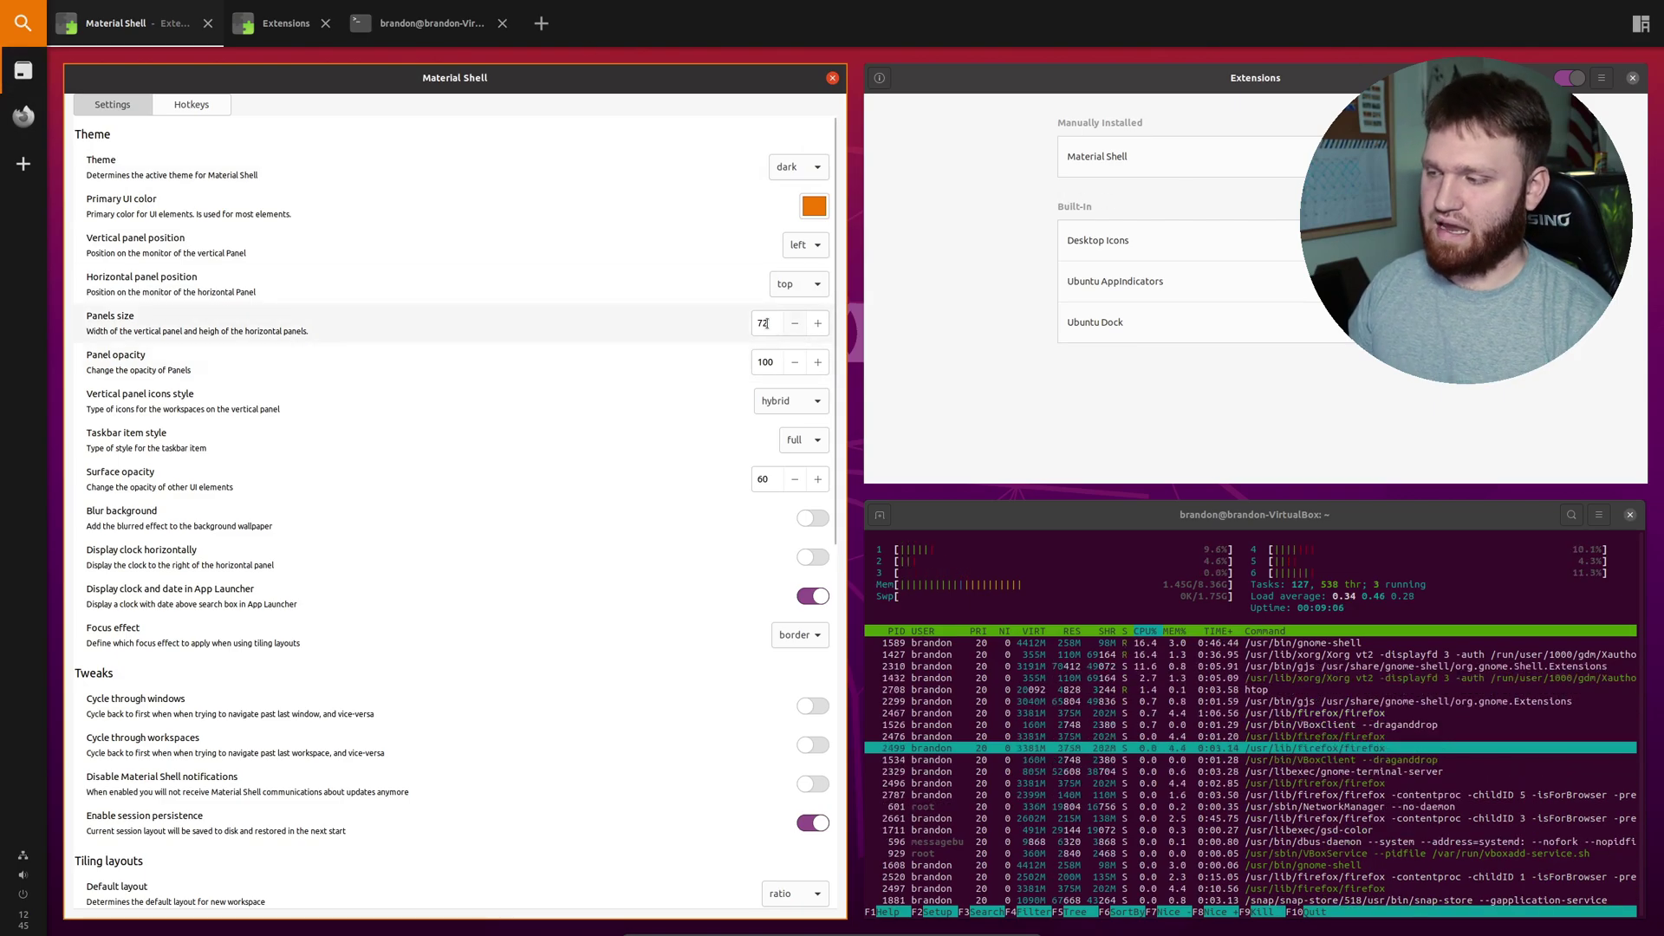
# - Adjust the Panels size with the minus button and field until it reads 80
pyautogui.click(796, 324)
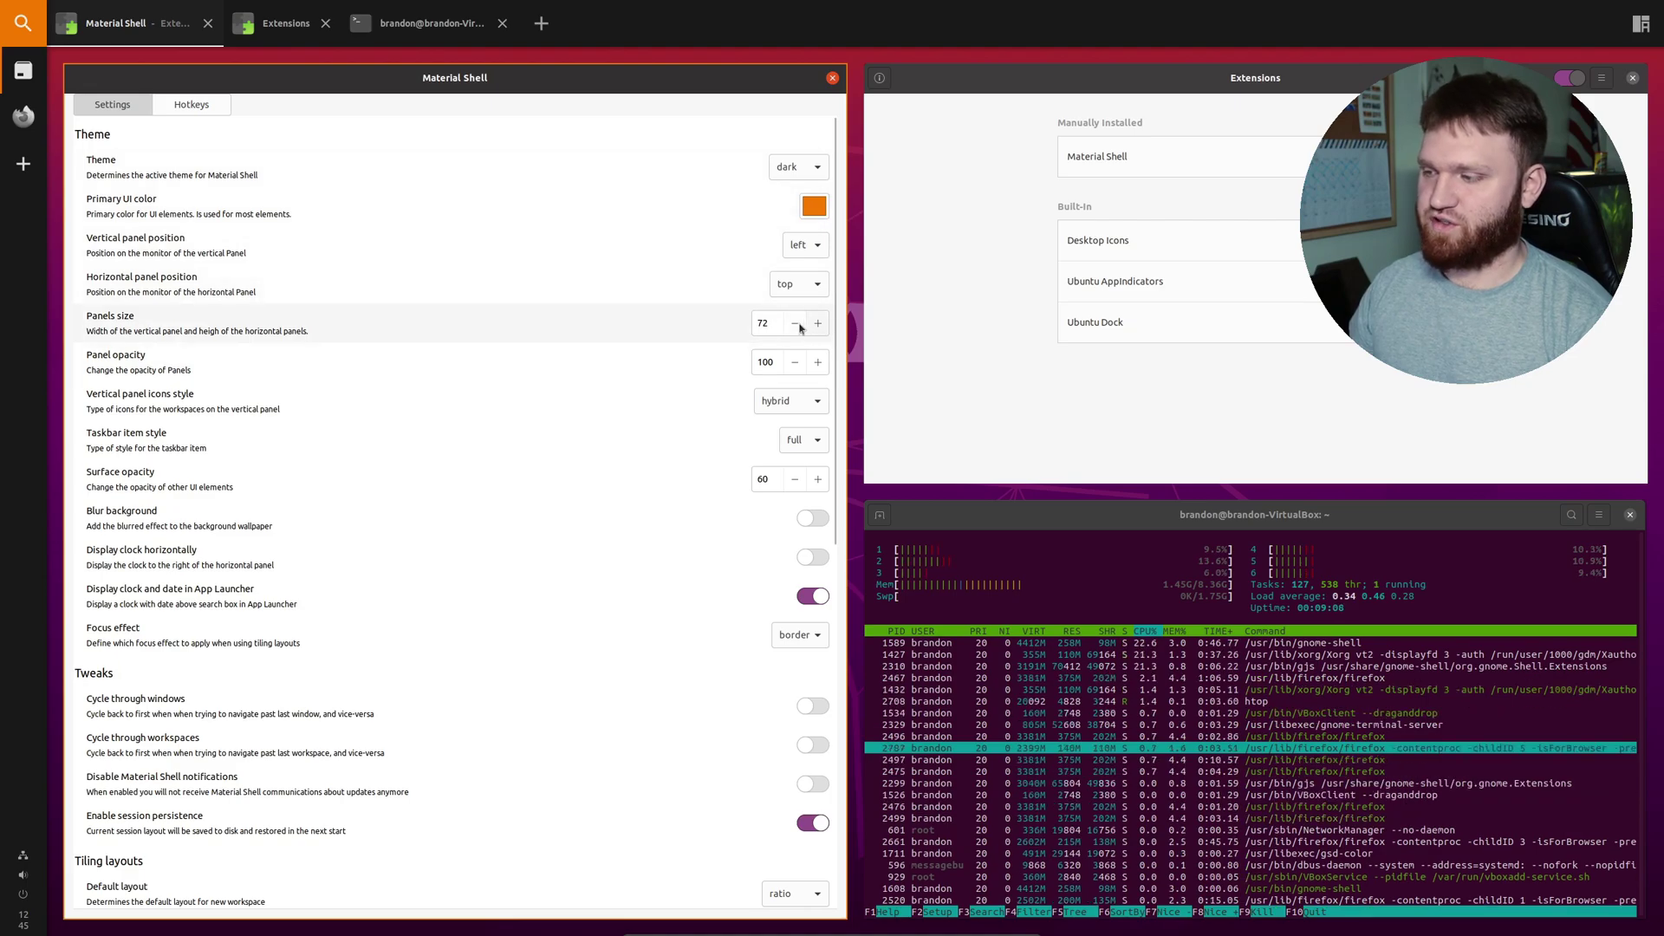
pyautogui.click(795, 324)
pyautogui.click(795, 324)
pyautogui.moveTo(798, 327); pyautogui.dragTo(812, 317)
pyautogui.click(794, 329)
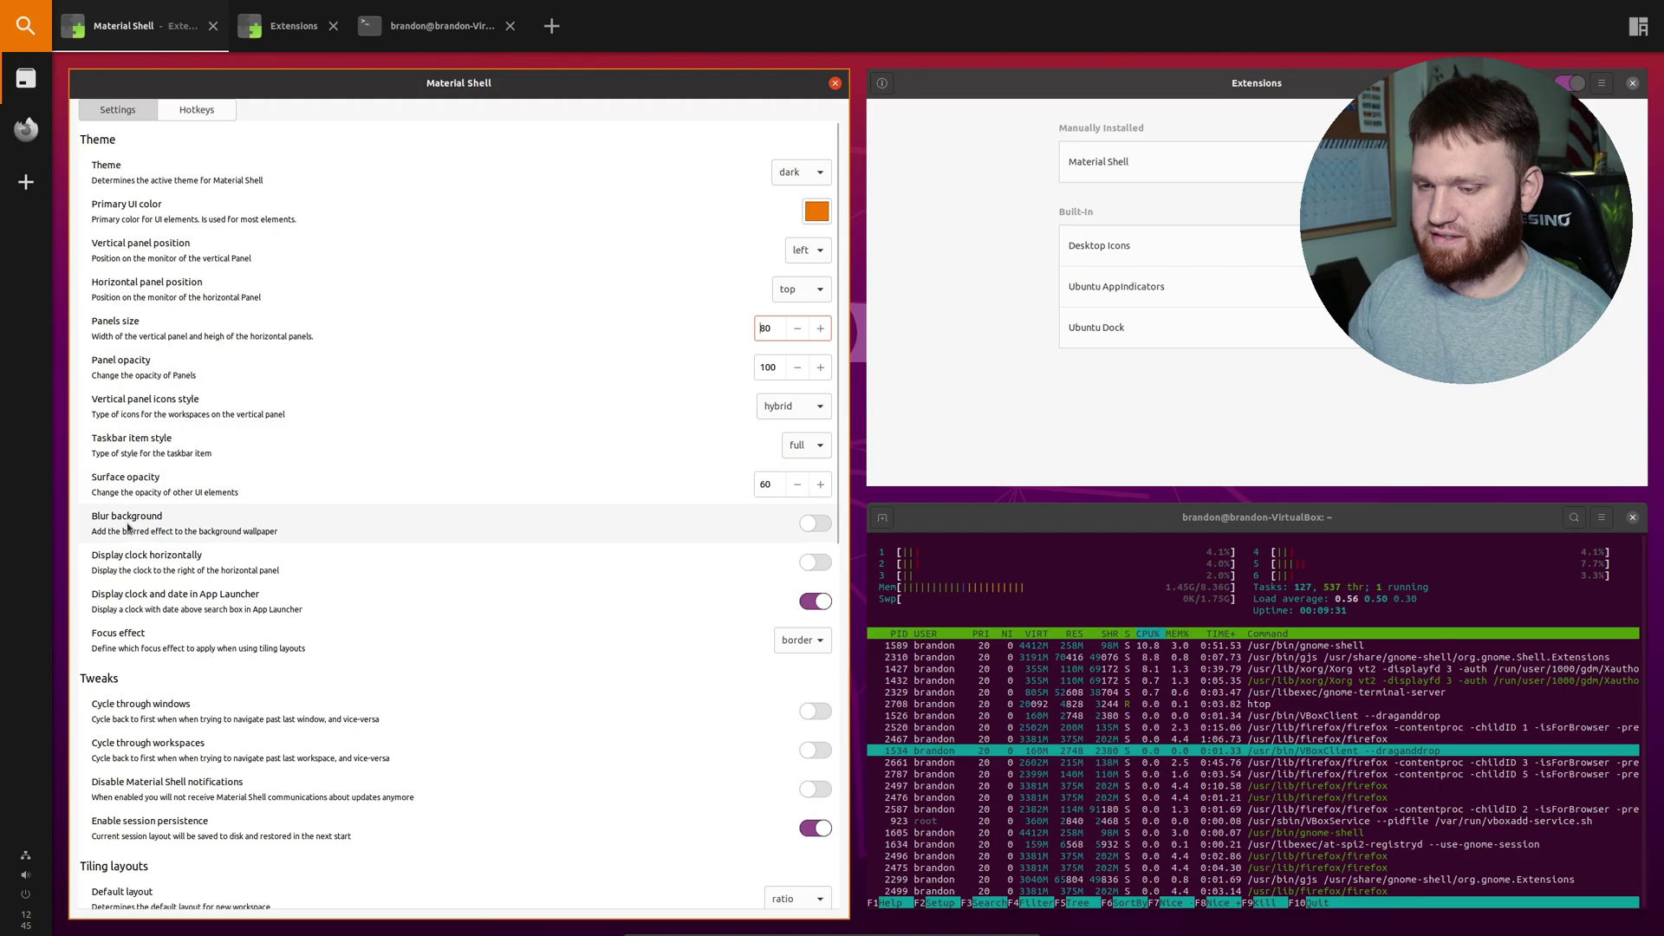
# - Turn the blurred background on, then back off
pyautogui.click(810, 522)
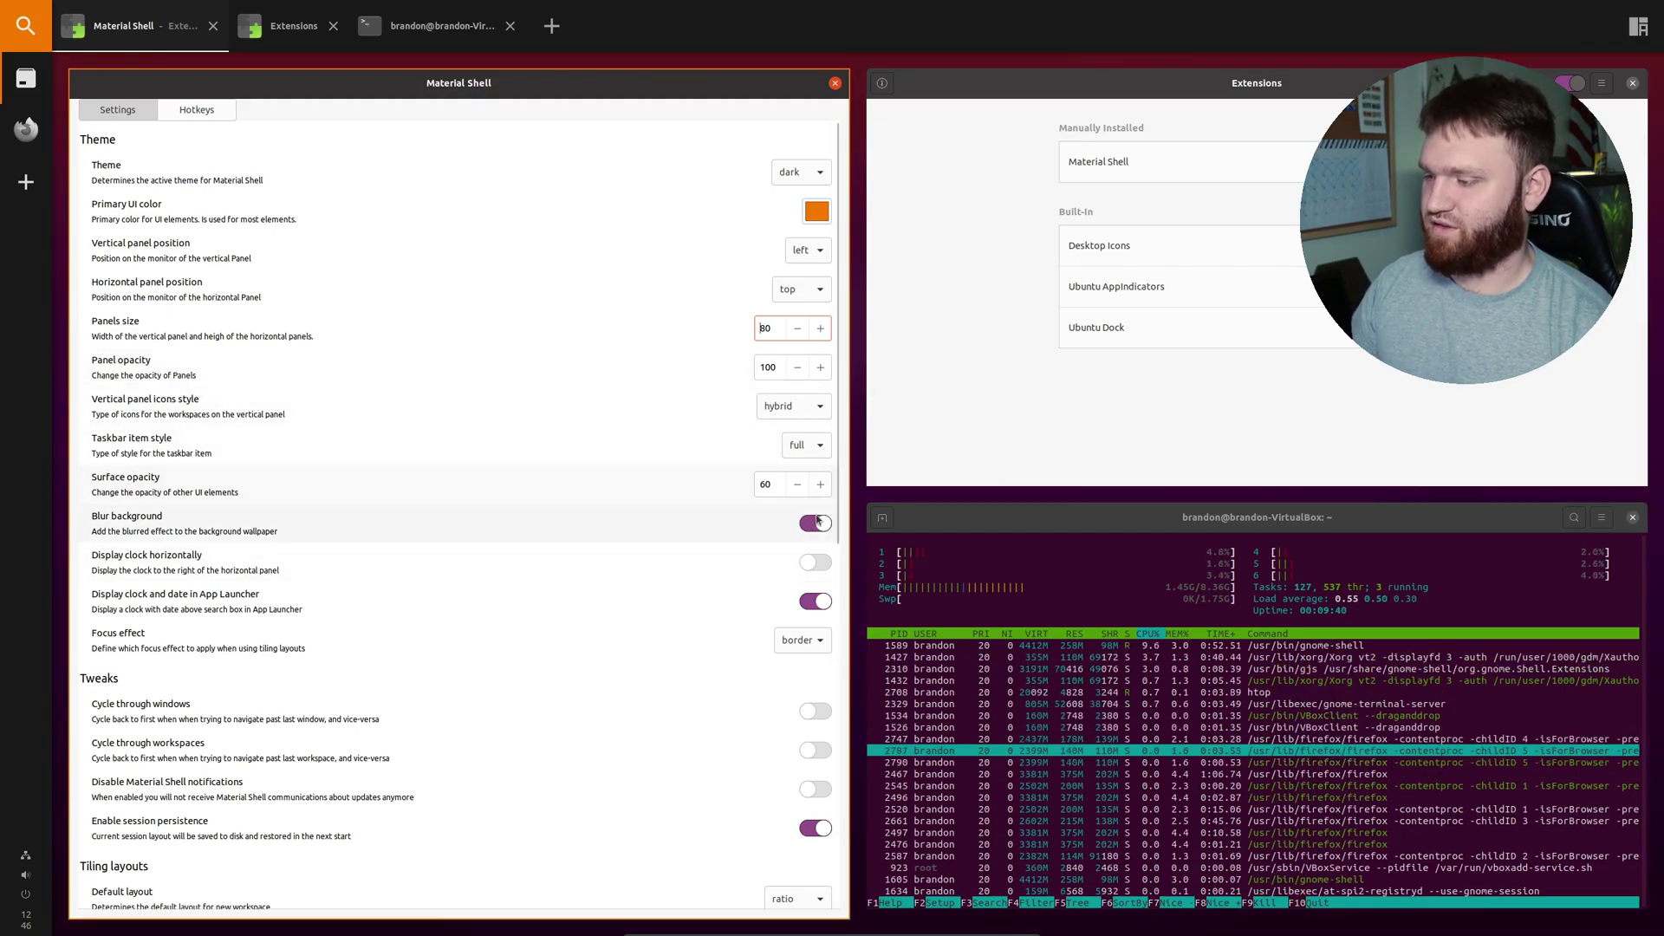
pyautogui.click(814, 525)
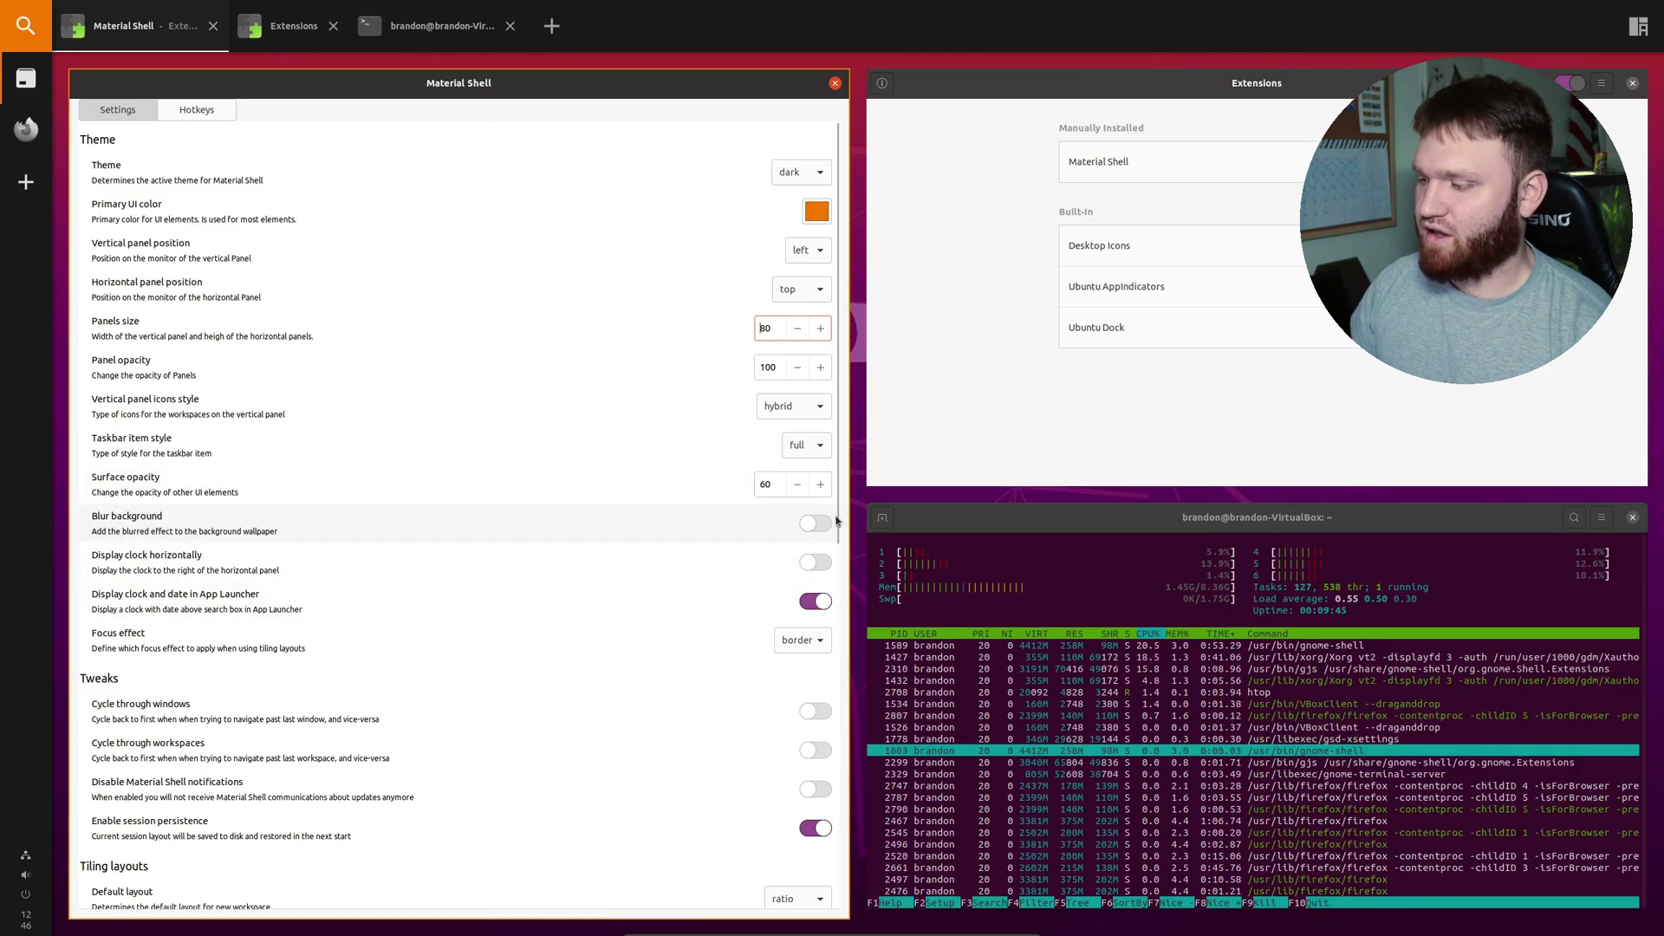
pyautogui.scroll(-5, 832, 520)
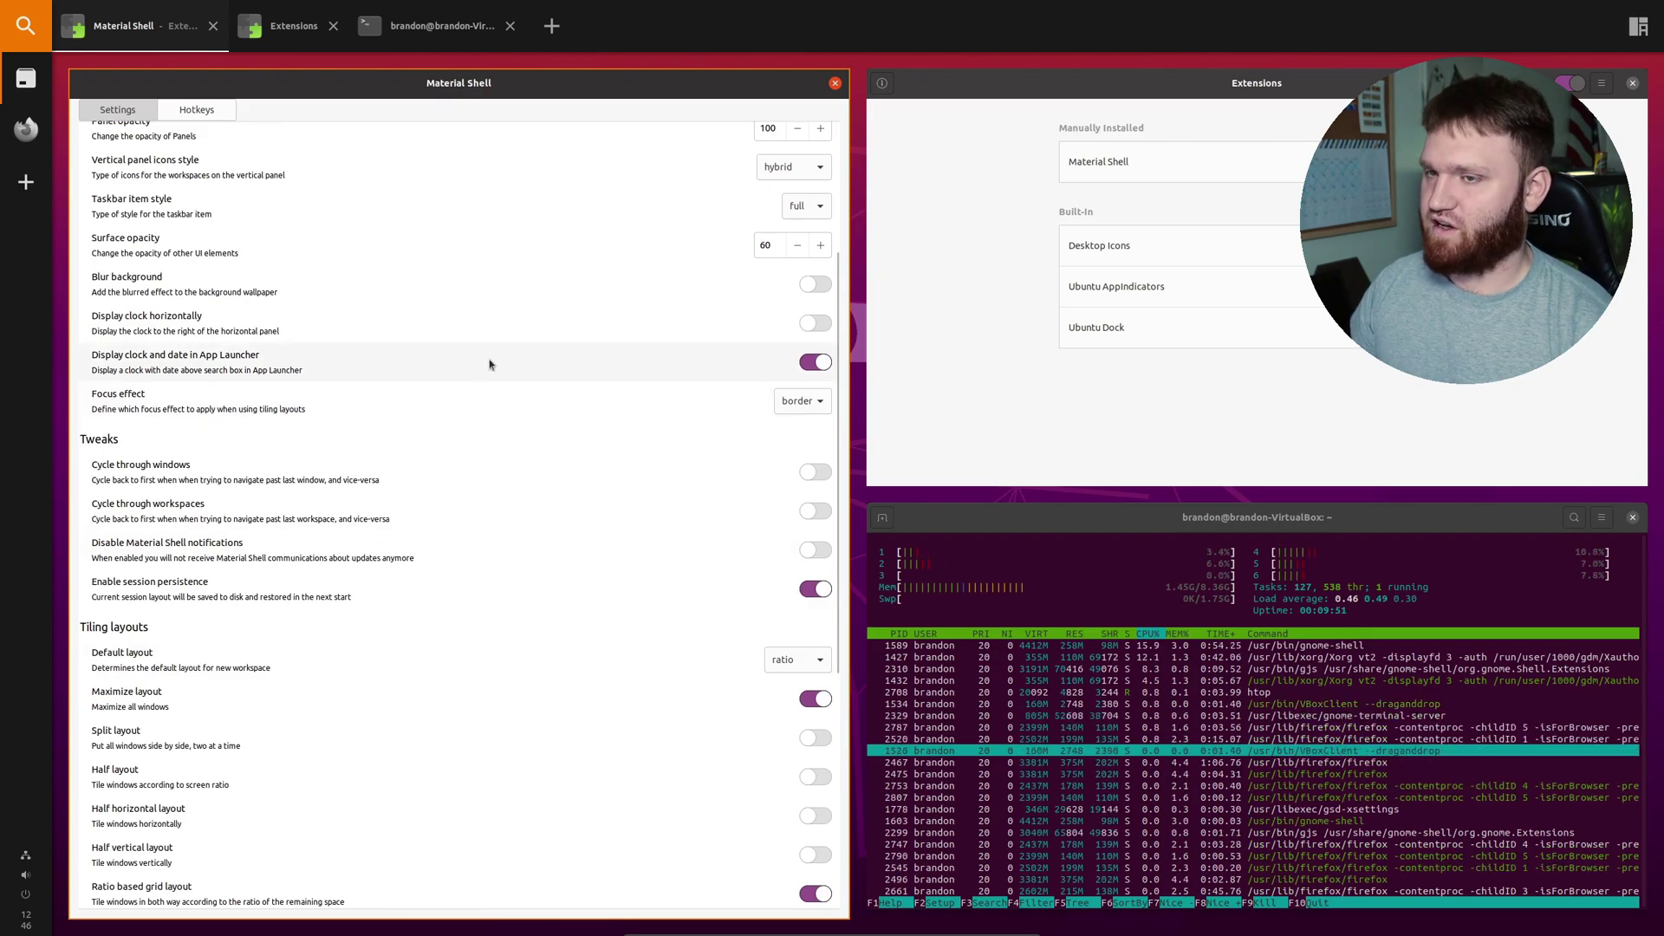
# - Set the Focus effect to border after briefly choosing default
pyautogui.click(795, 402)
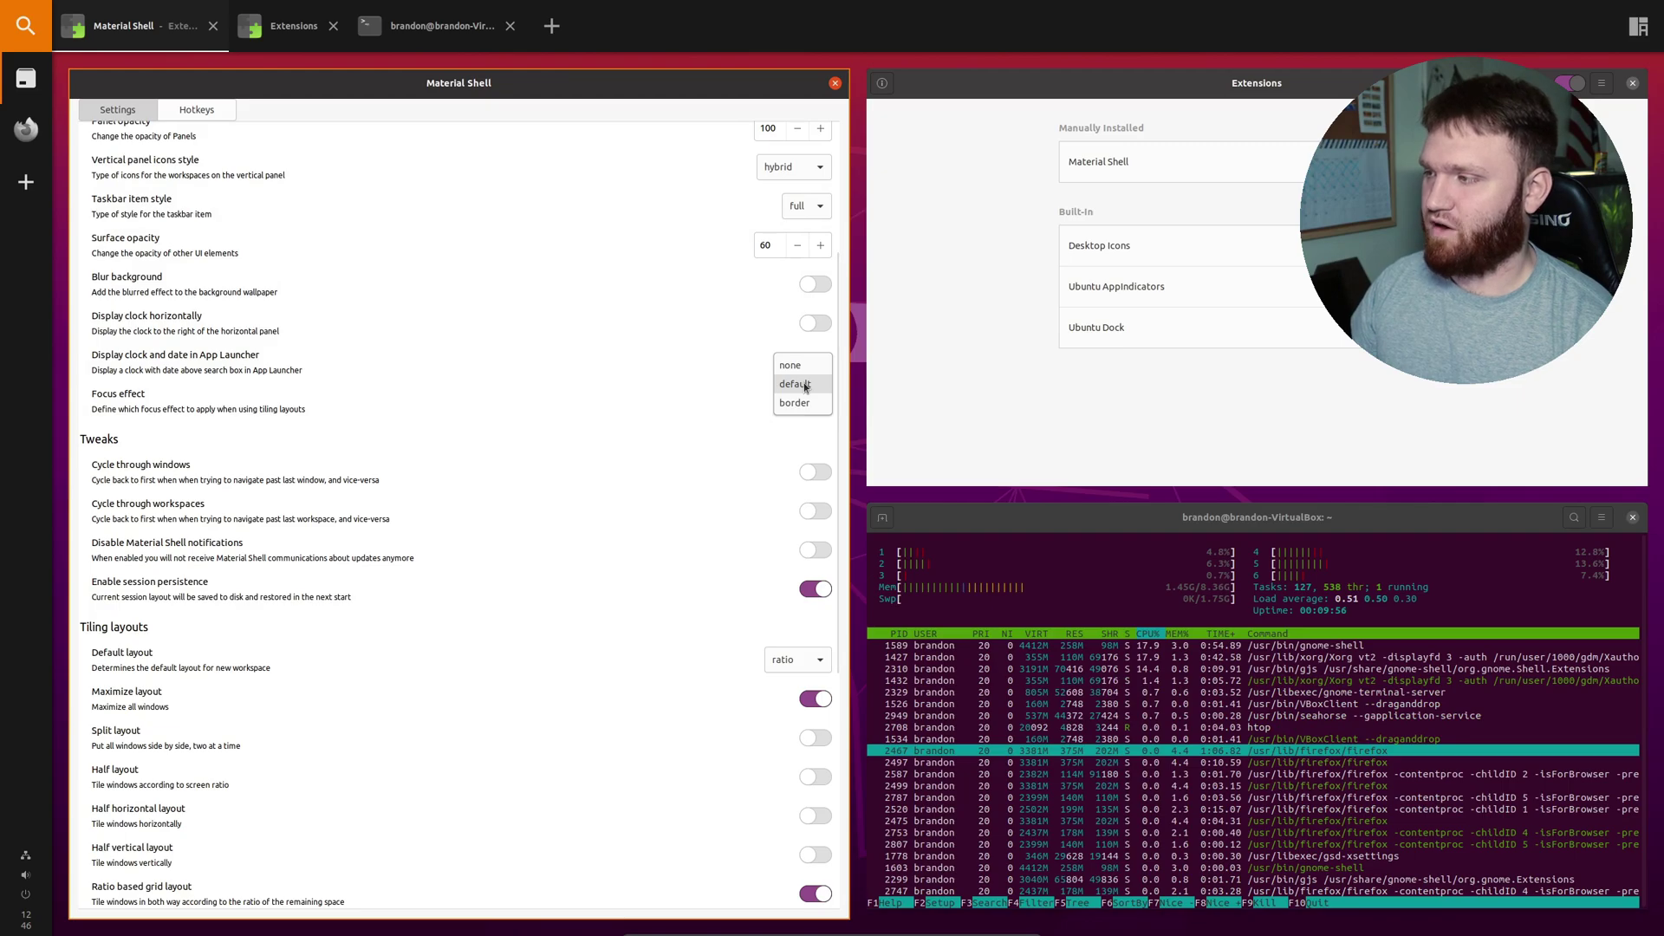
pyautogui.click(799, 384)
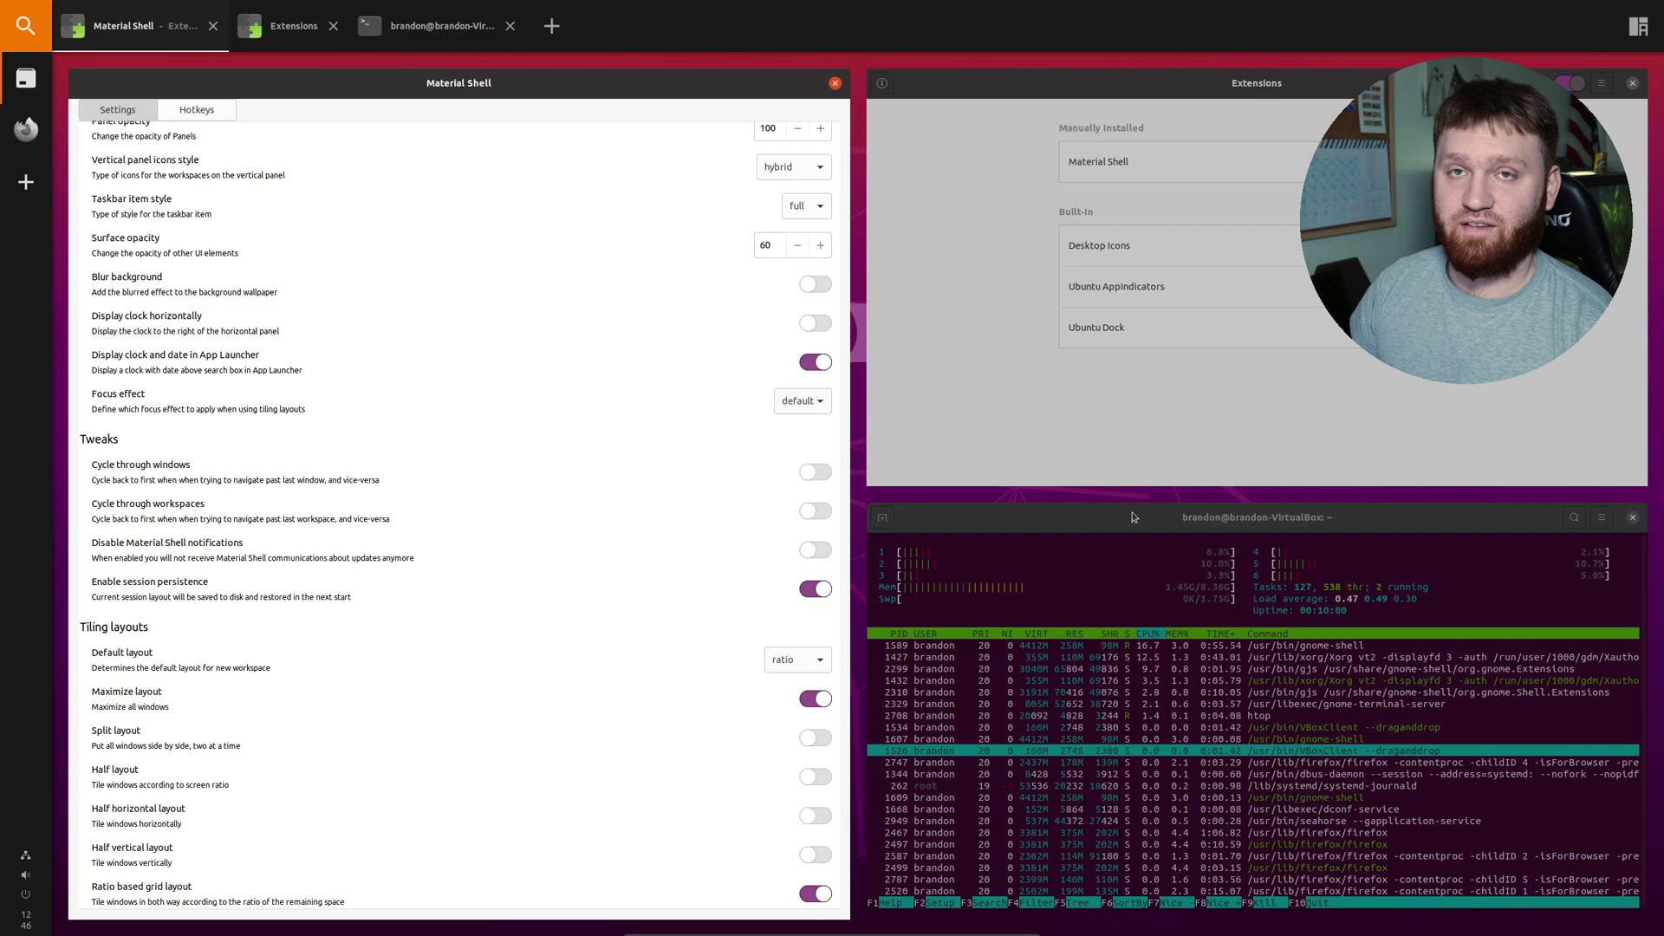
pyautogui.click(797, 391)
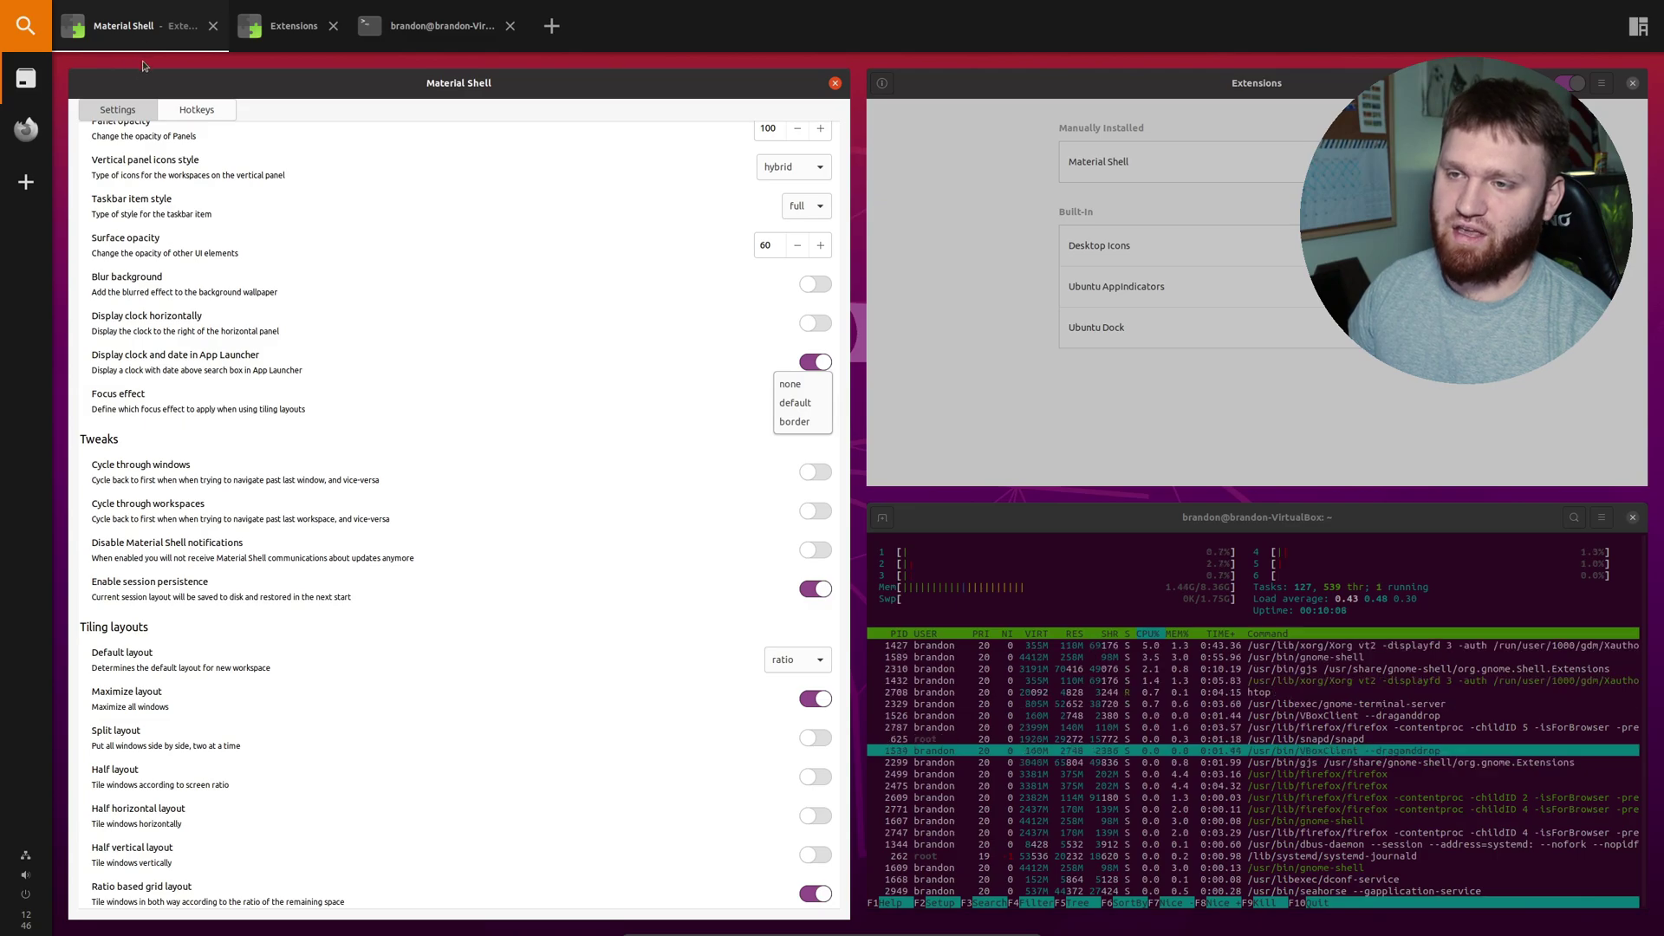
pyautogui.click(793, 421)
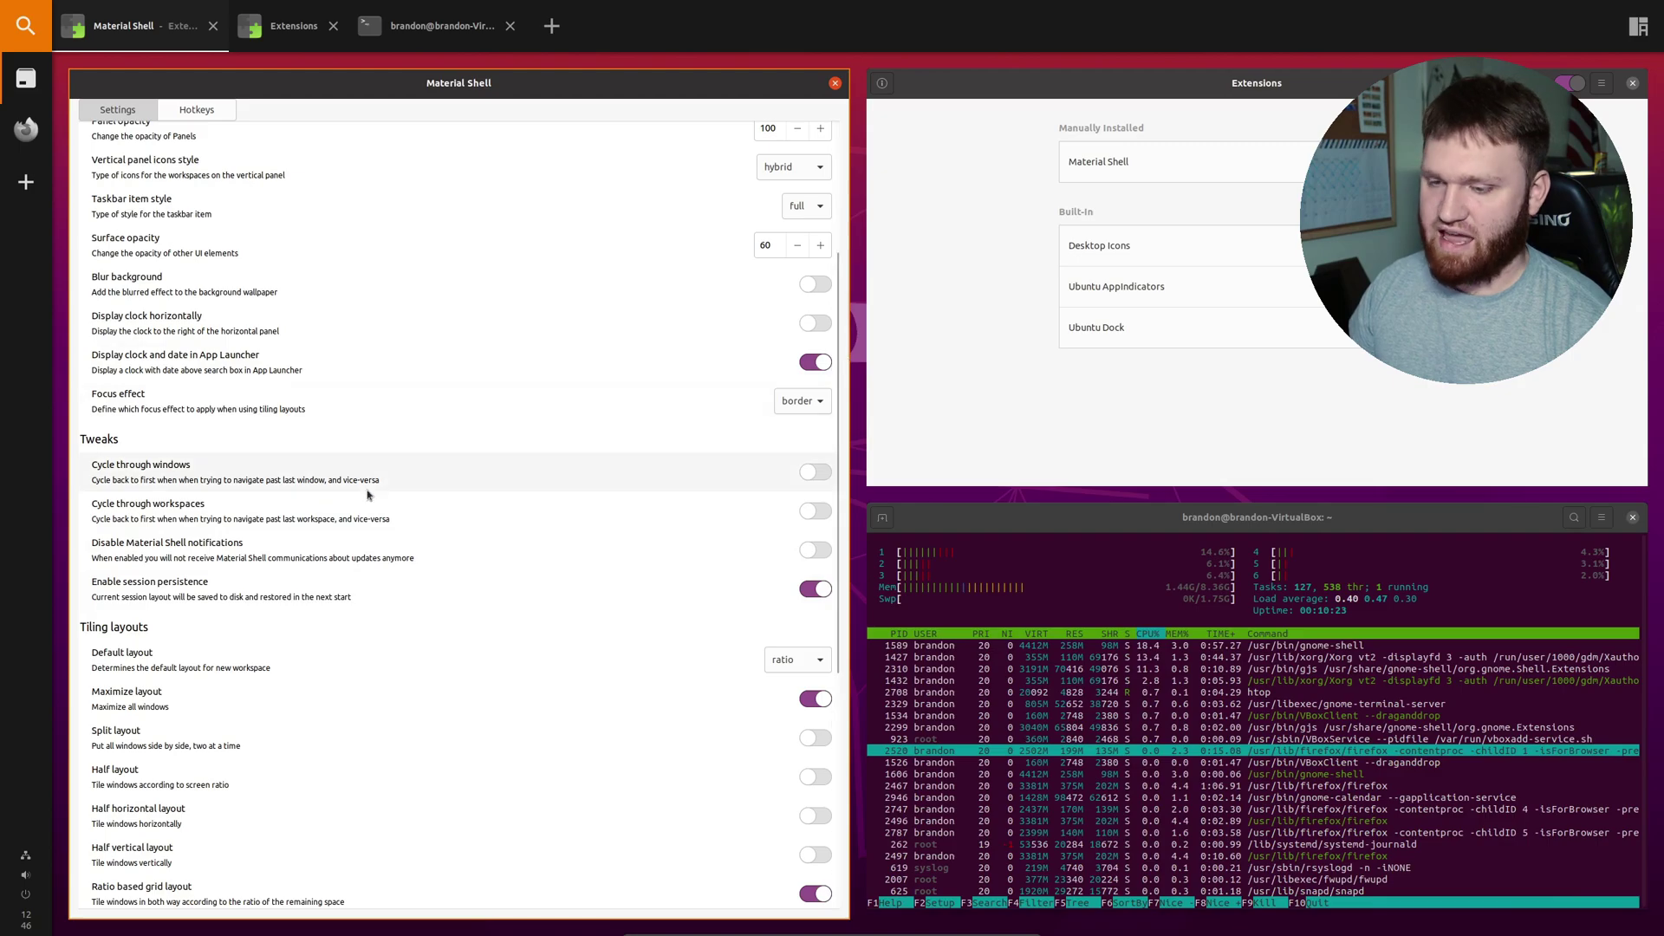
pyautogui.scroll(-5, 346, 494)
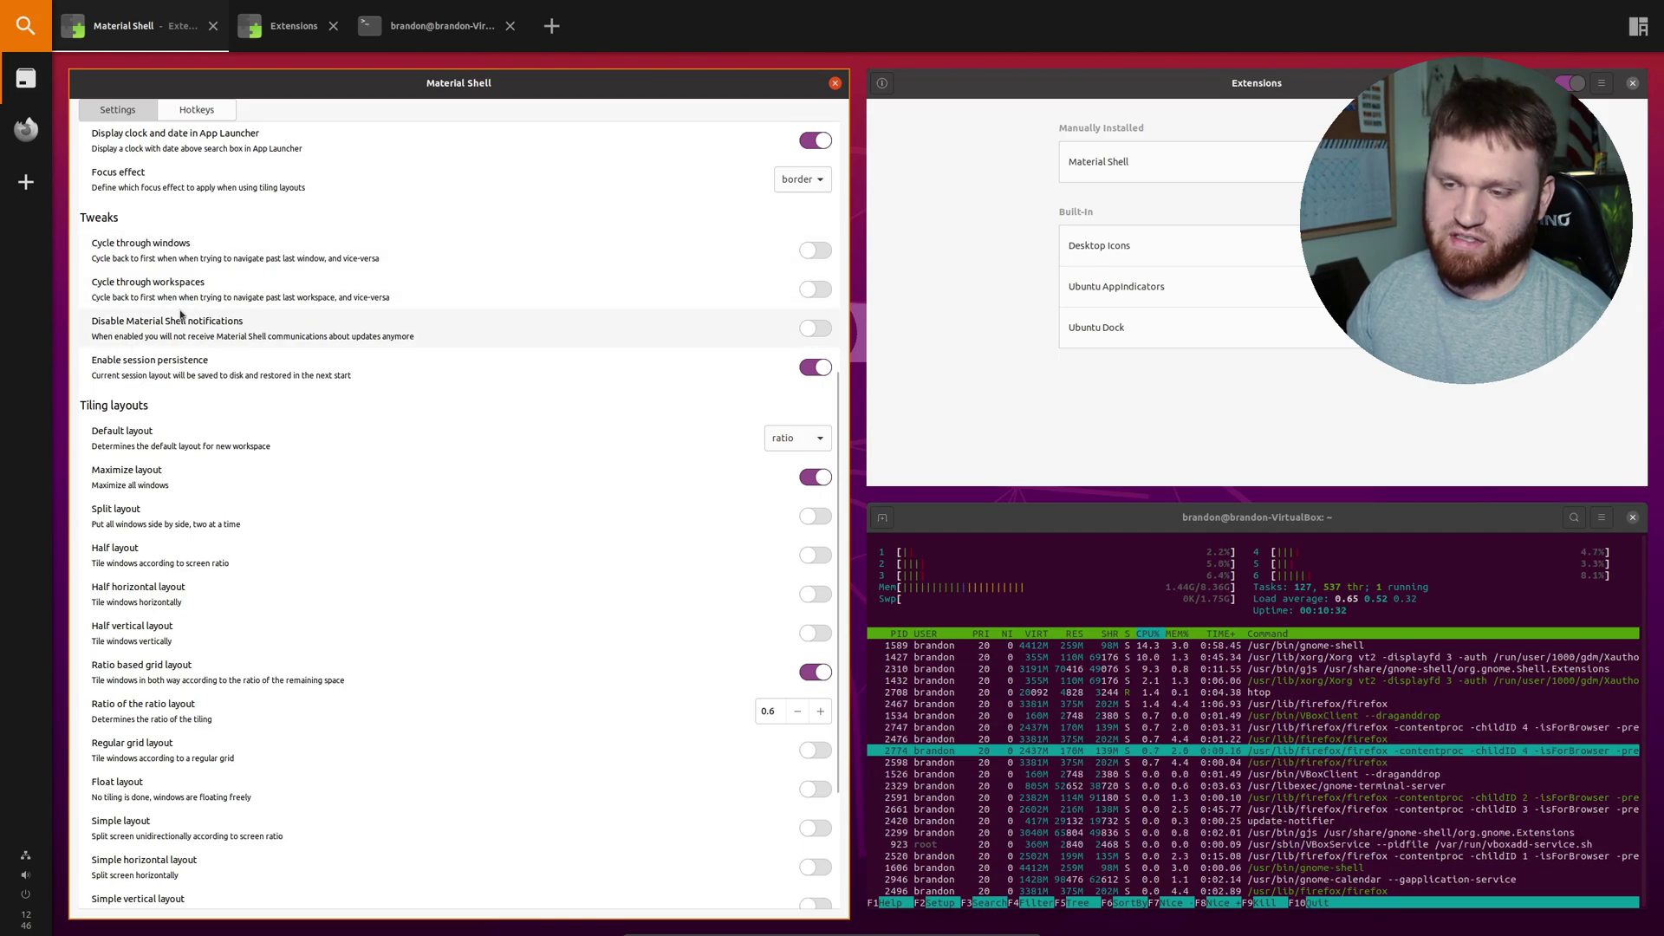
pyautogui.scroll(-3, 272, 420)
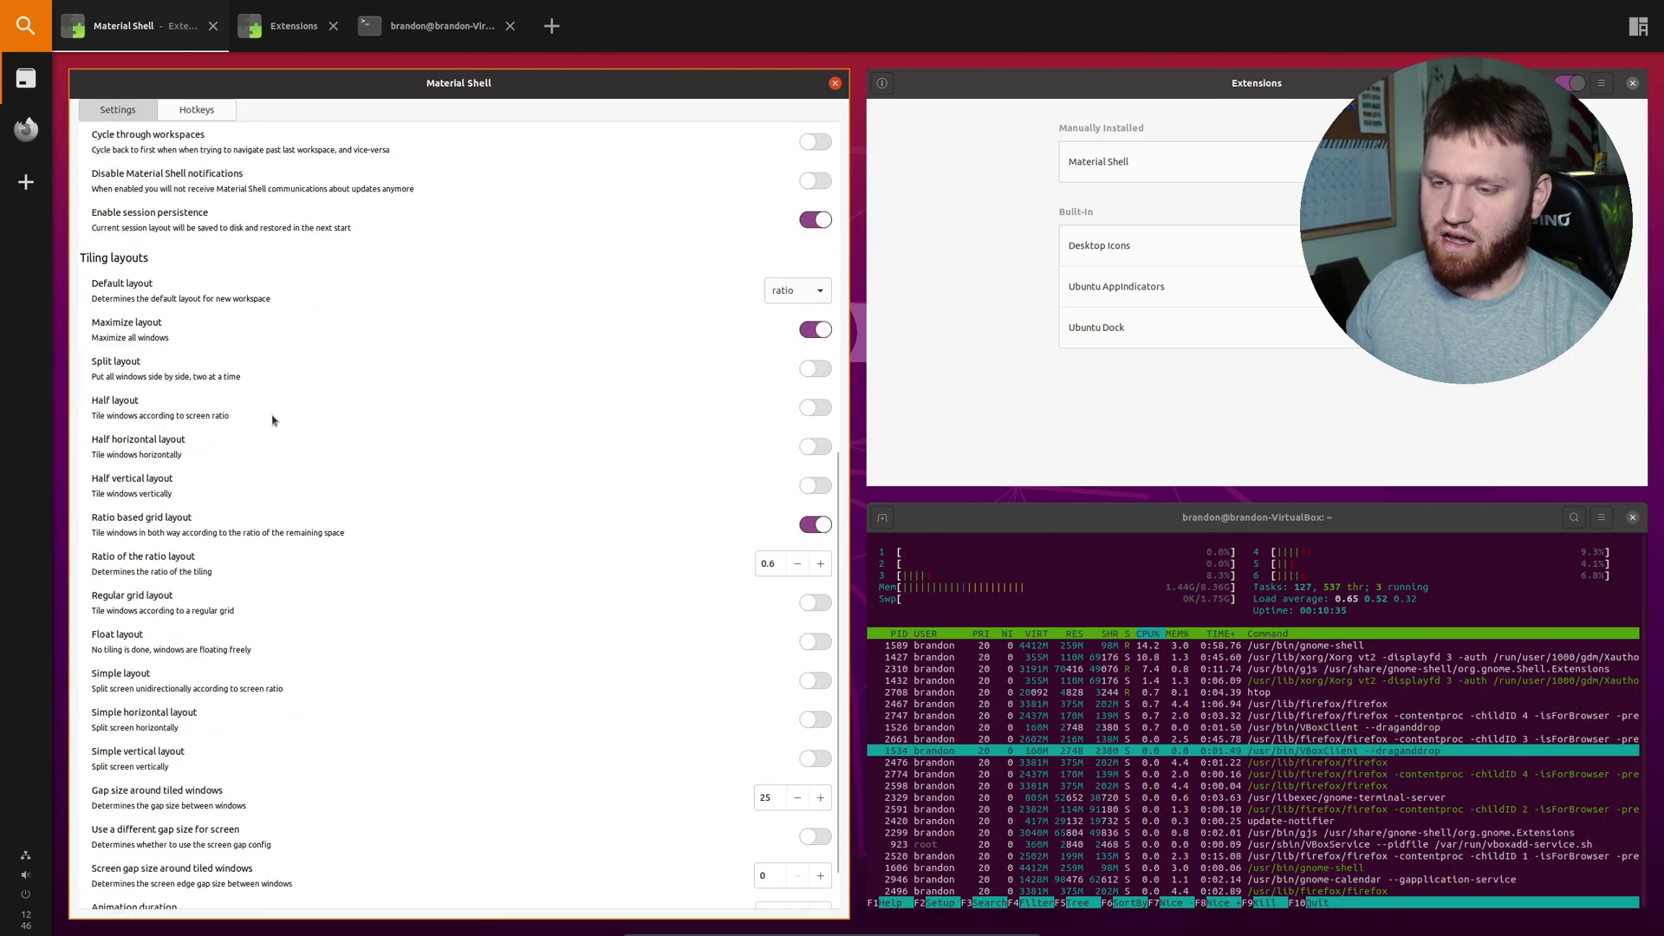
pyautogui.scroll(-2, 272, 420)
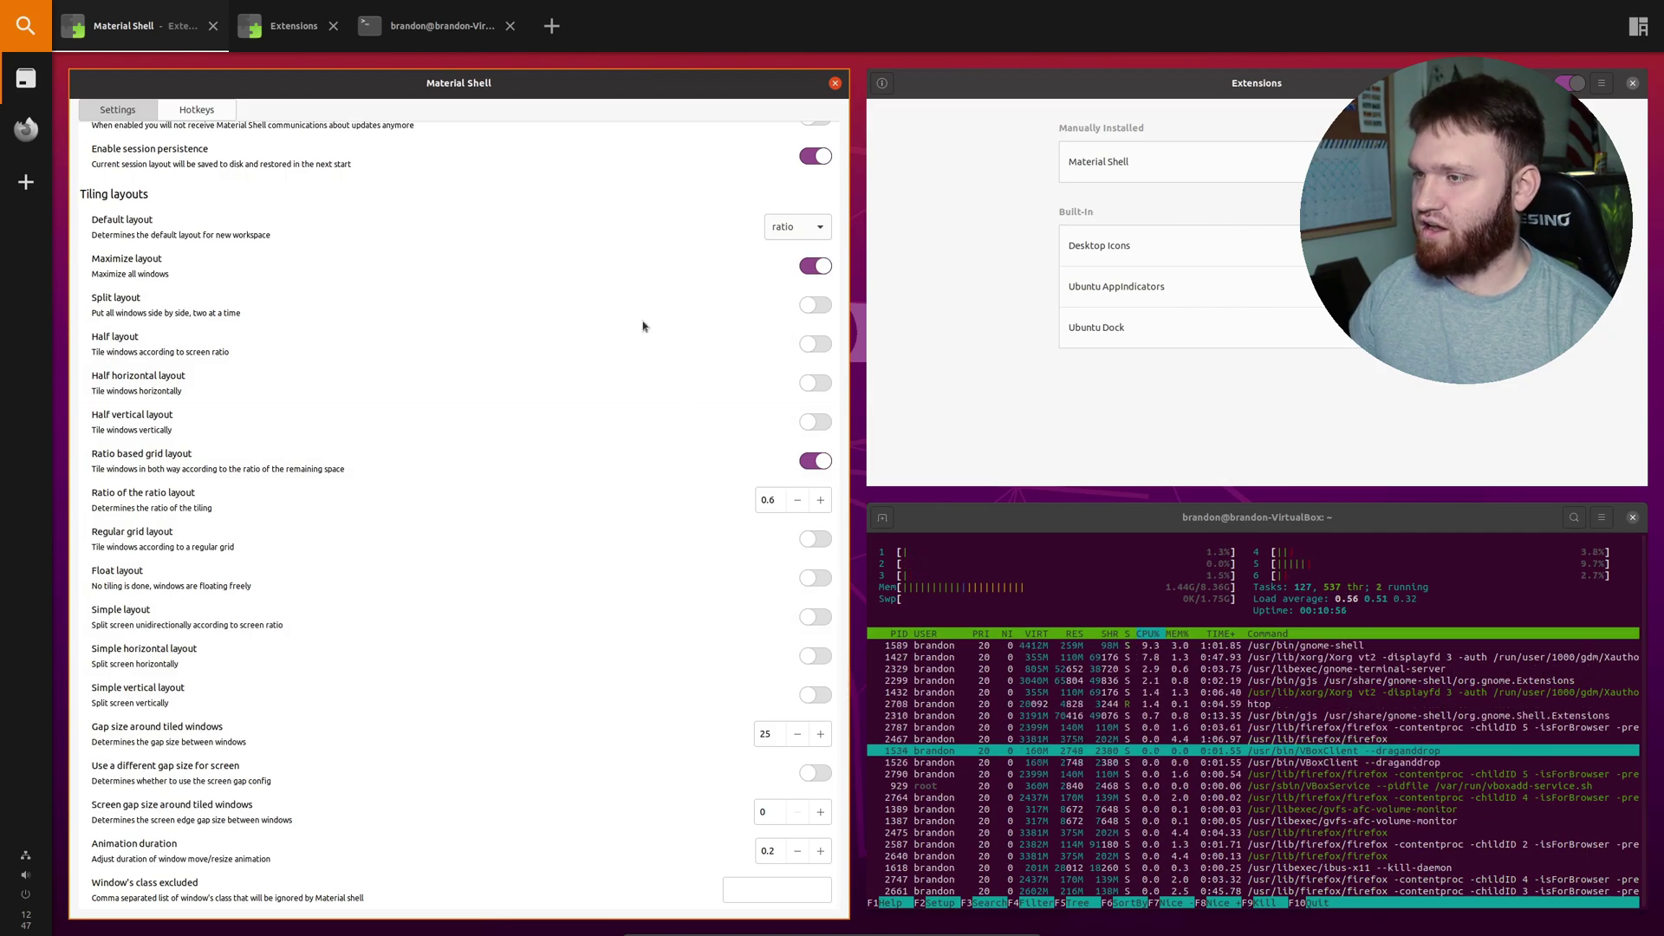
pyautogui.click(1323, 694)
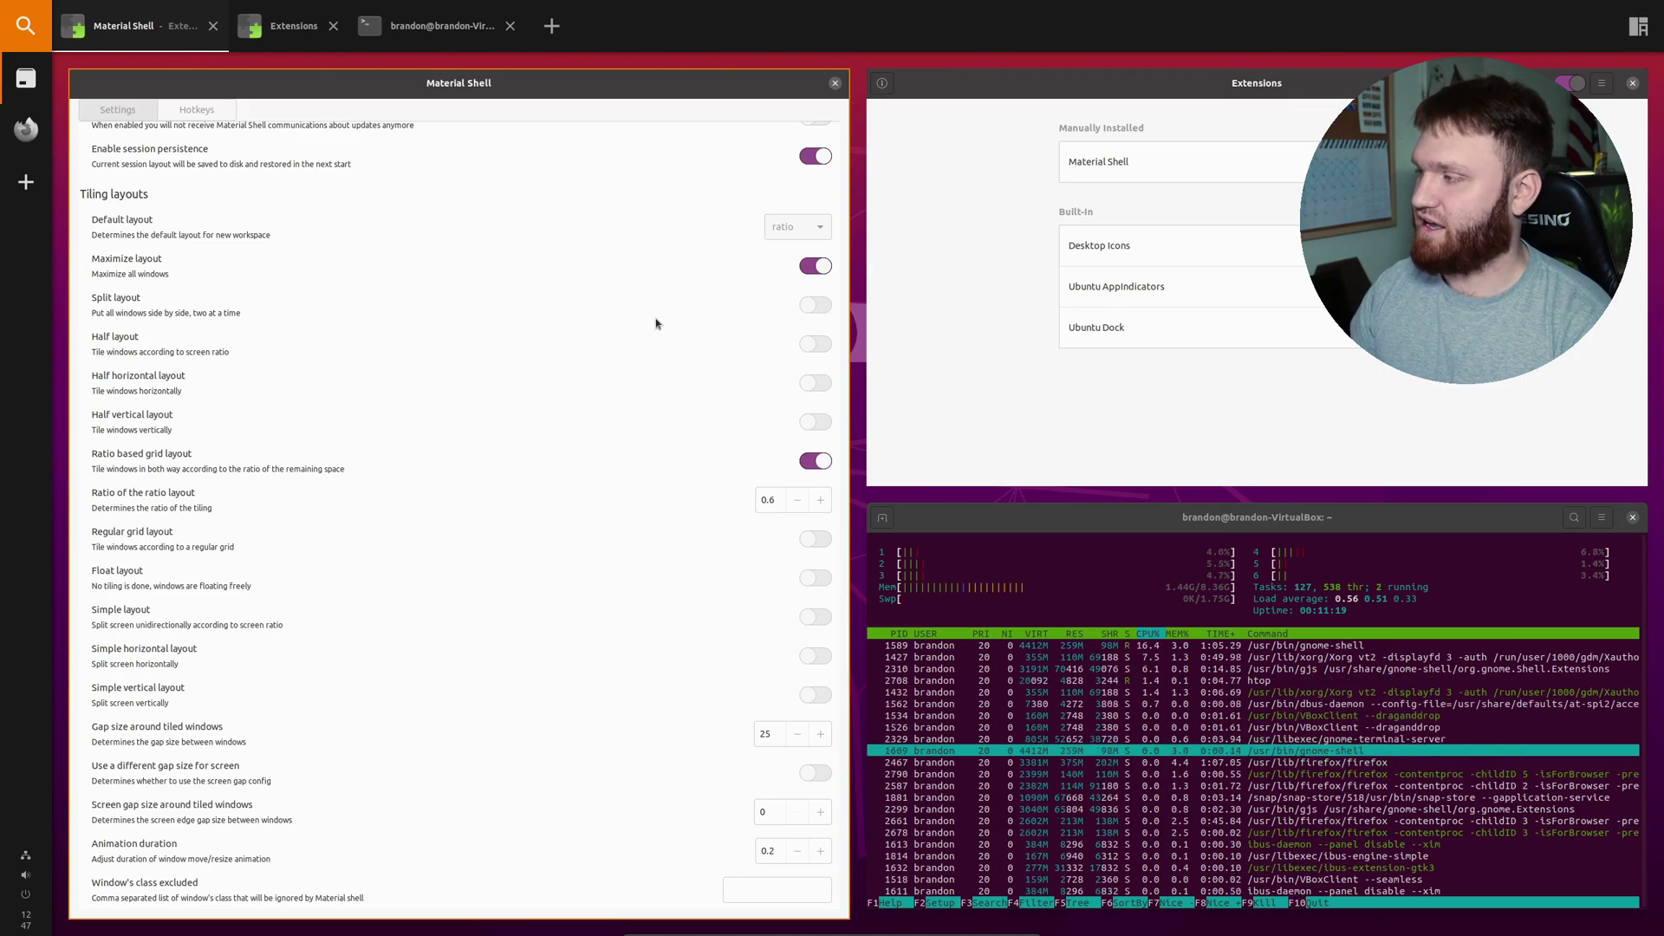
pyautogui.press('super+slash')
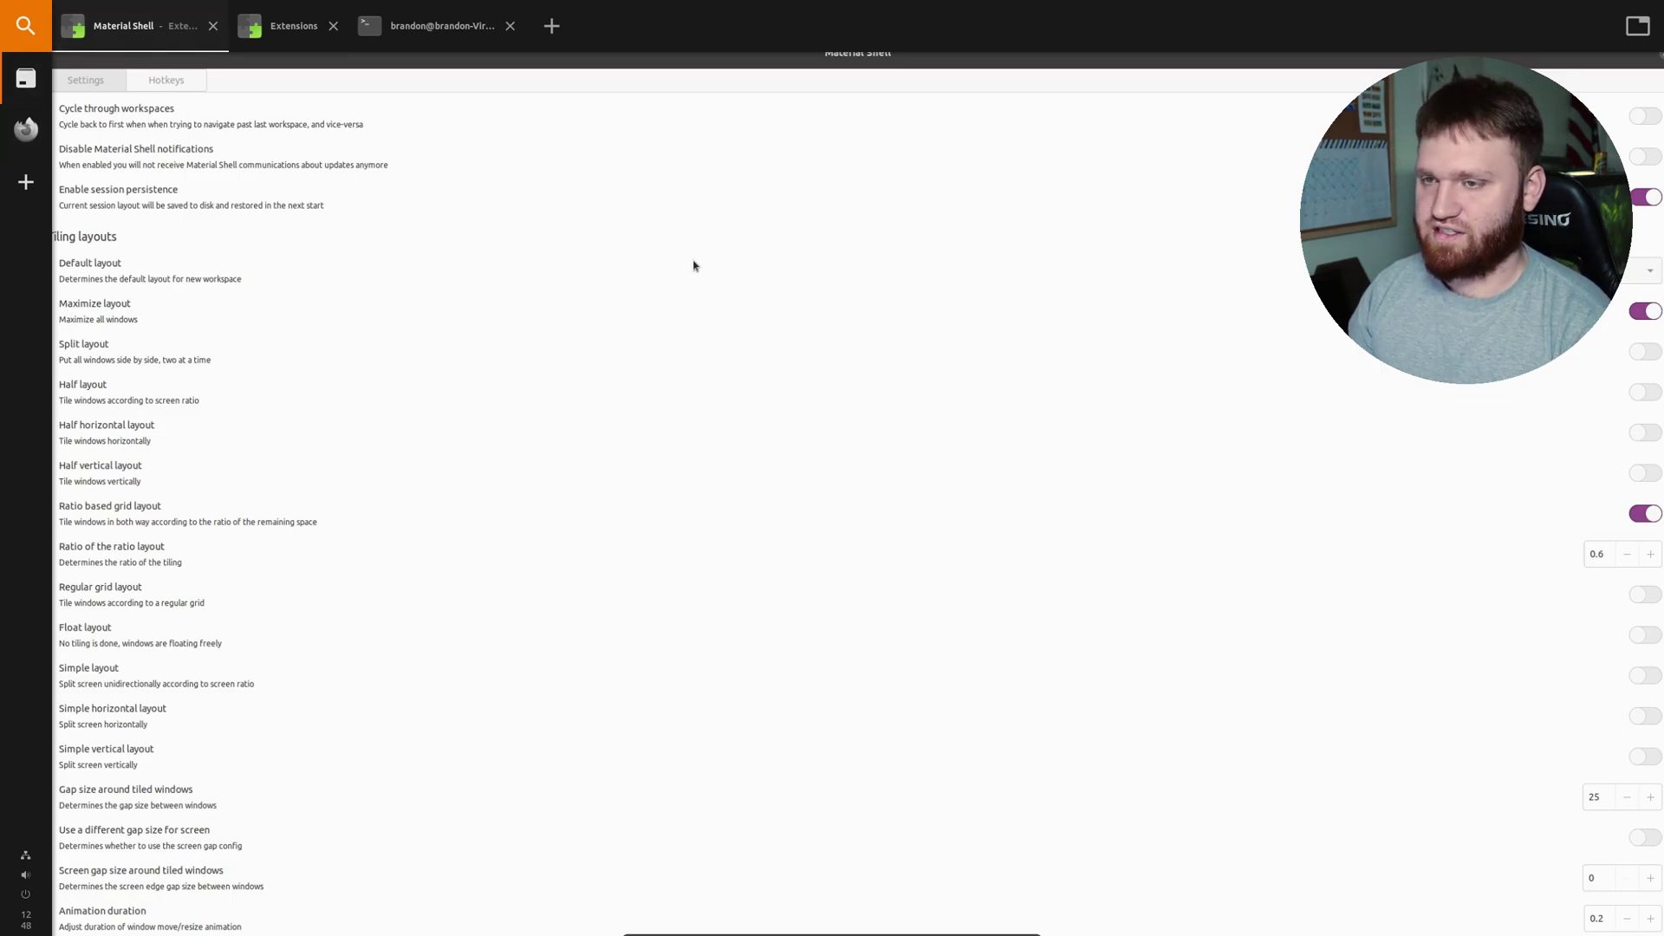
pyautogui.press('super+slash')
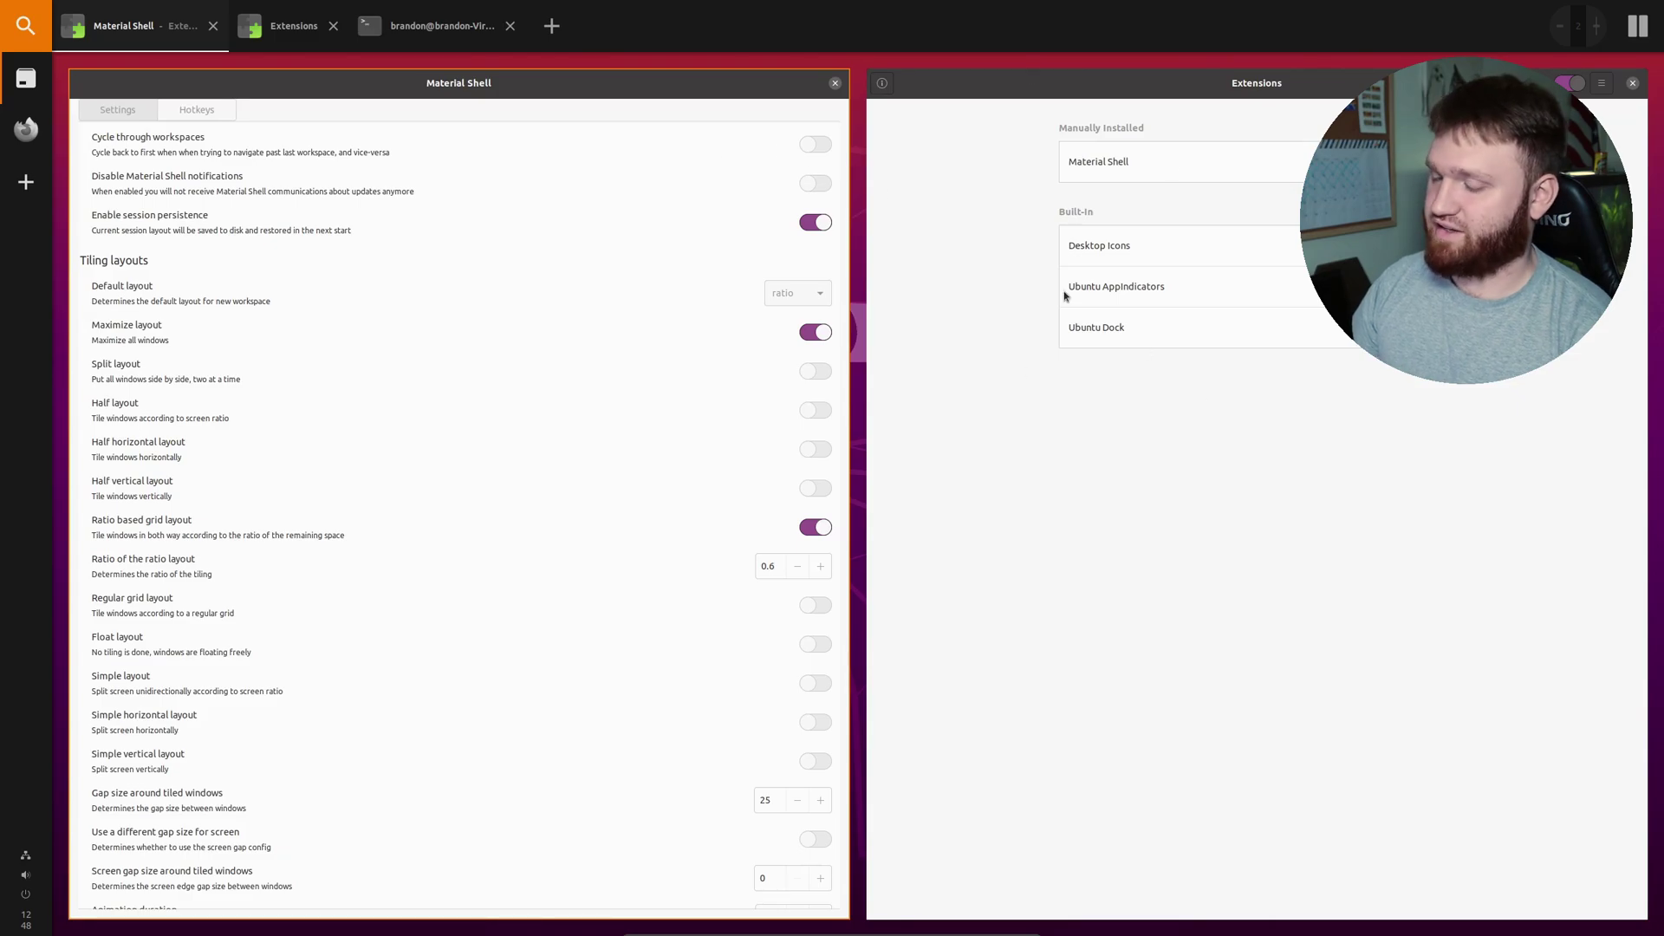
pyautogui.press('super+slash')
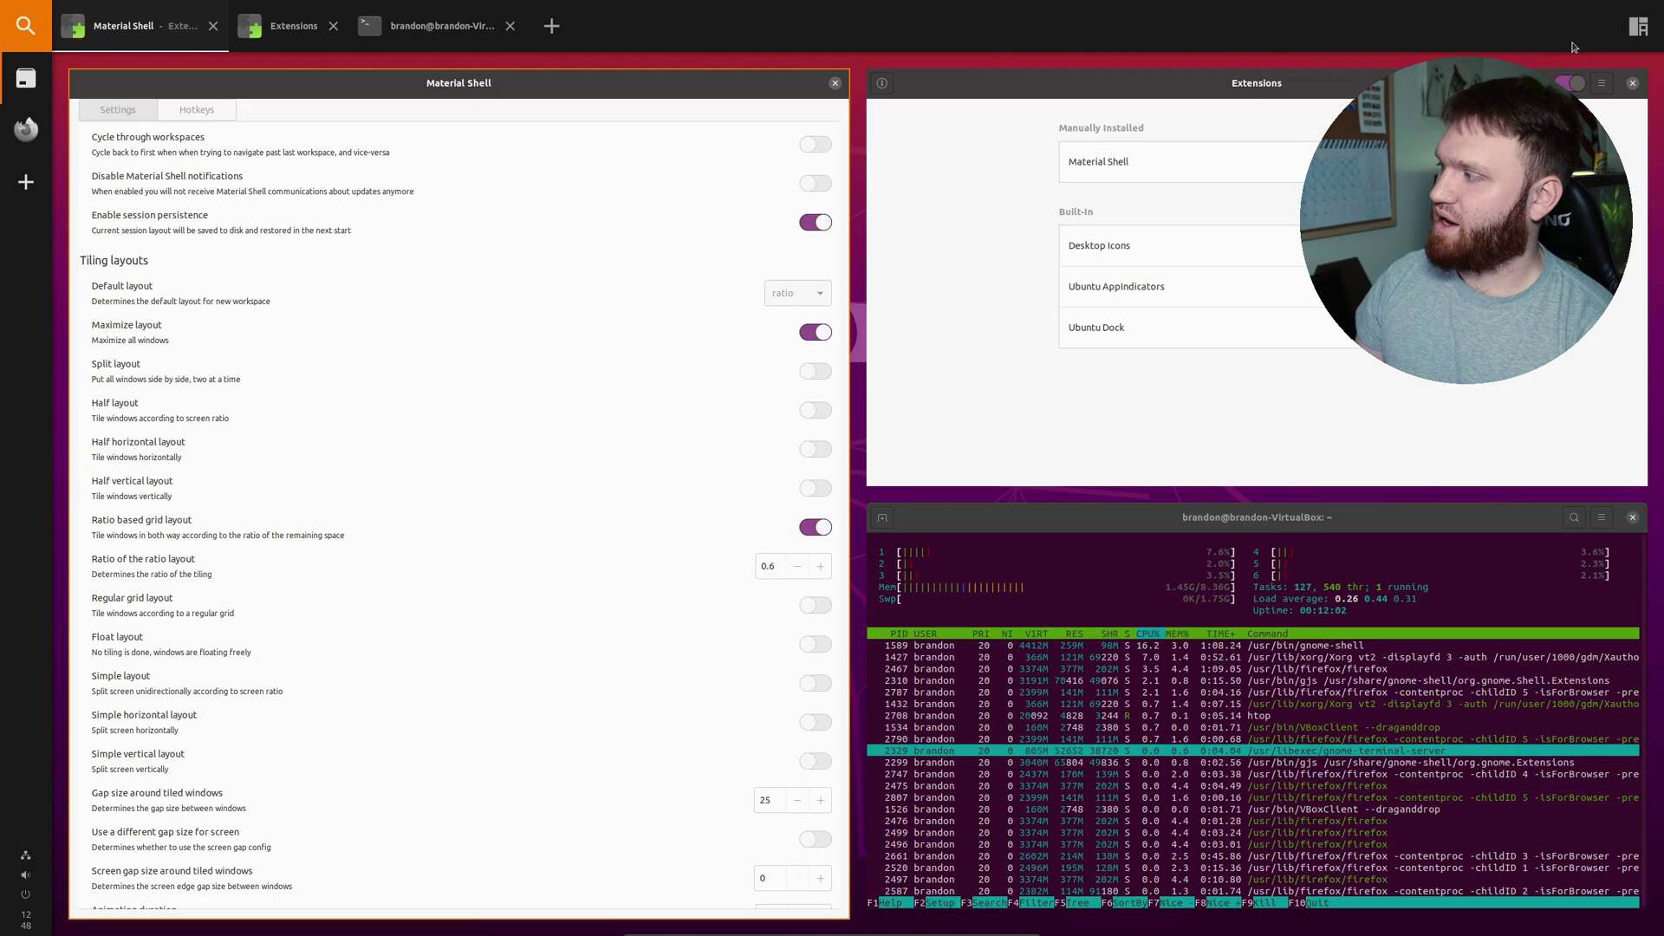
pyautogui.click(1638, 26)
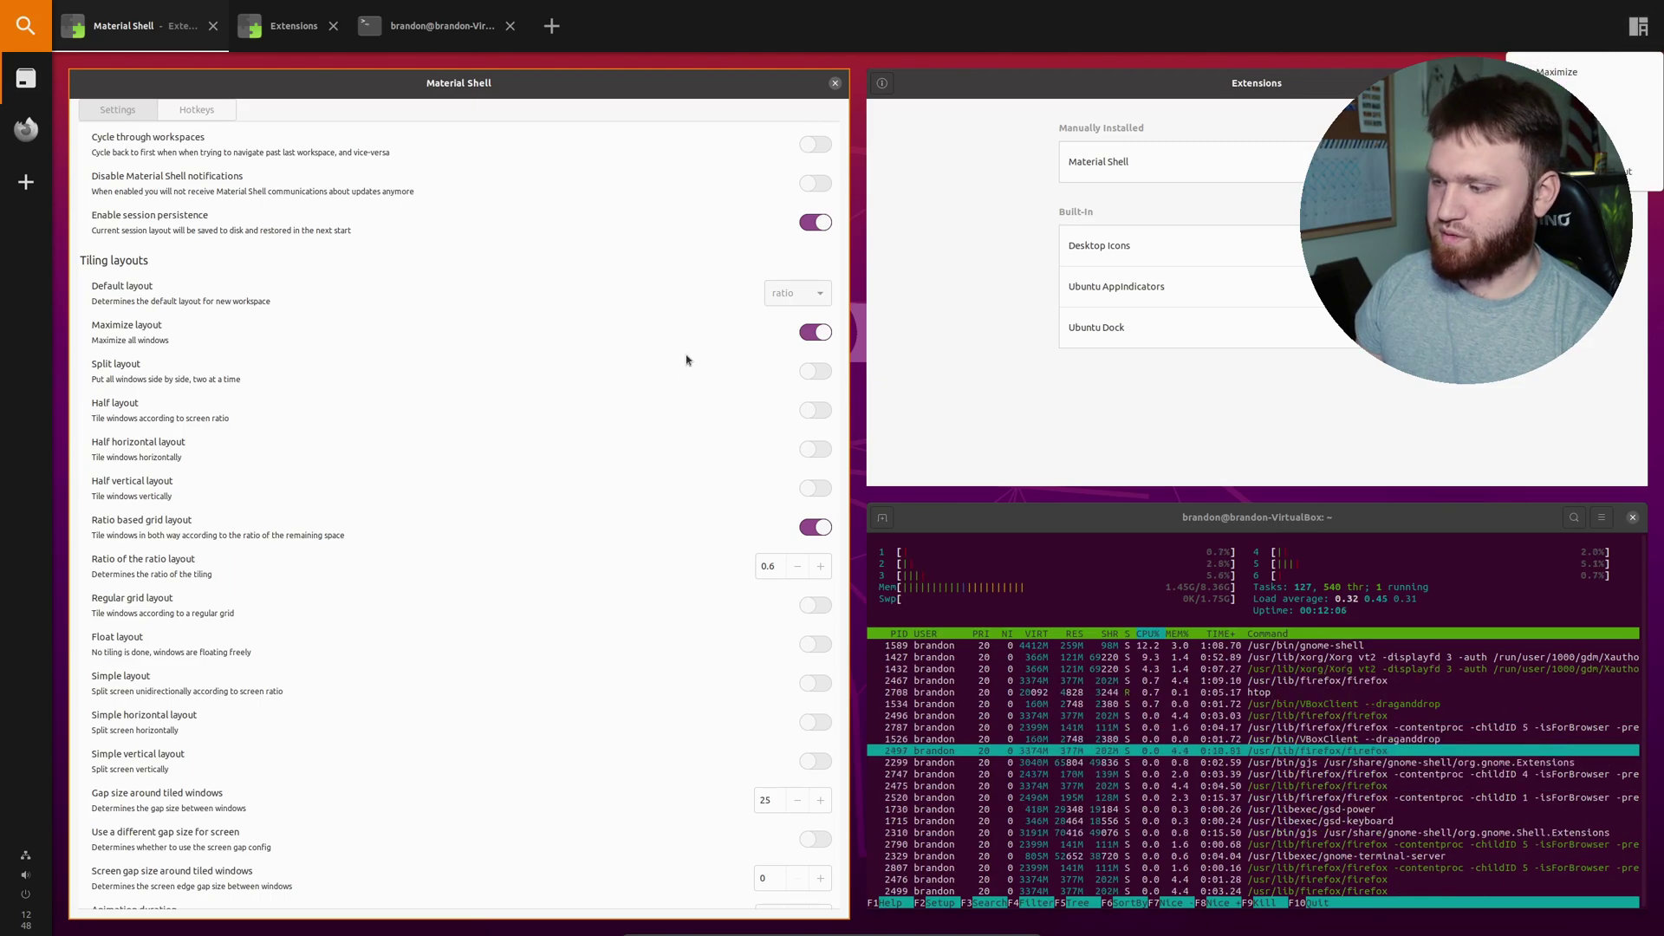
pyautogui.click(846, 234)
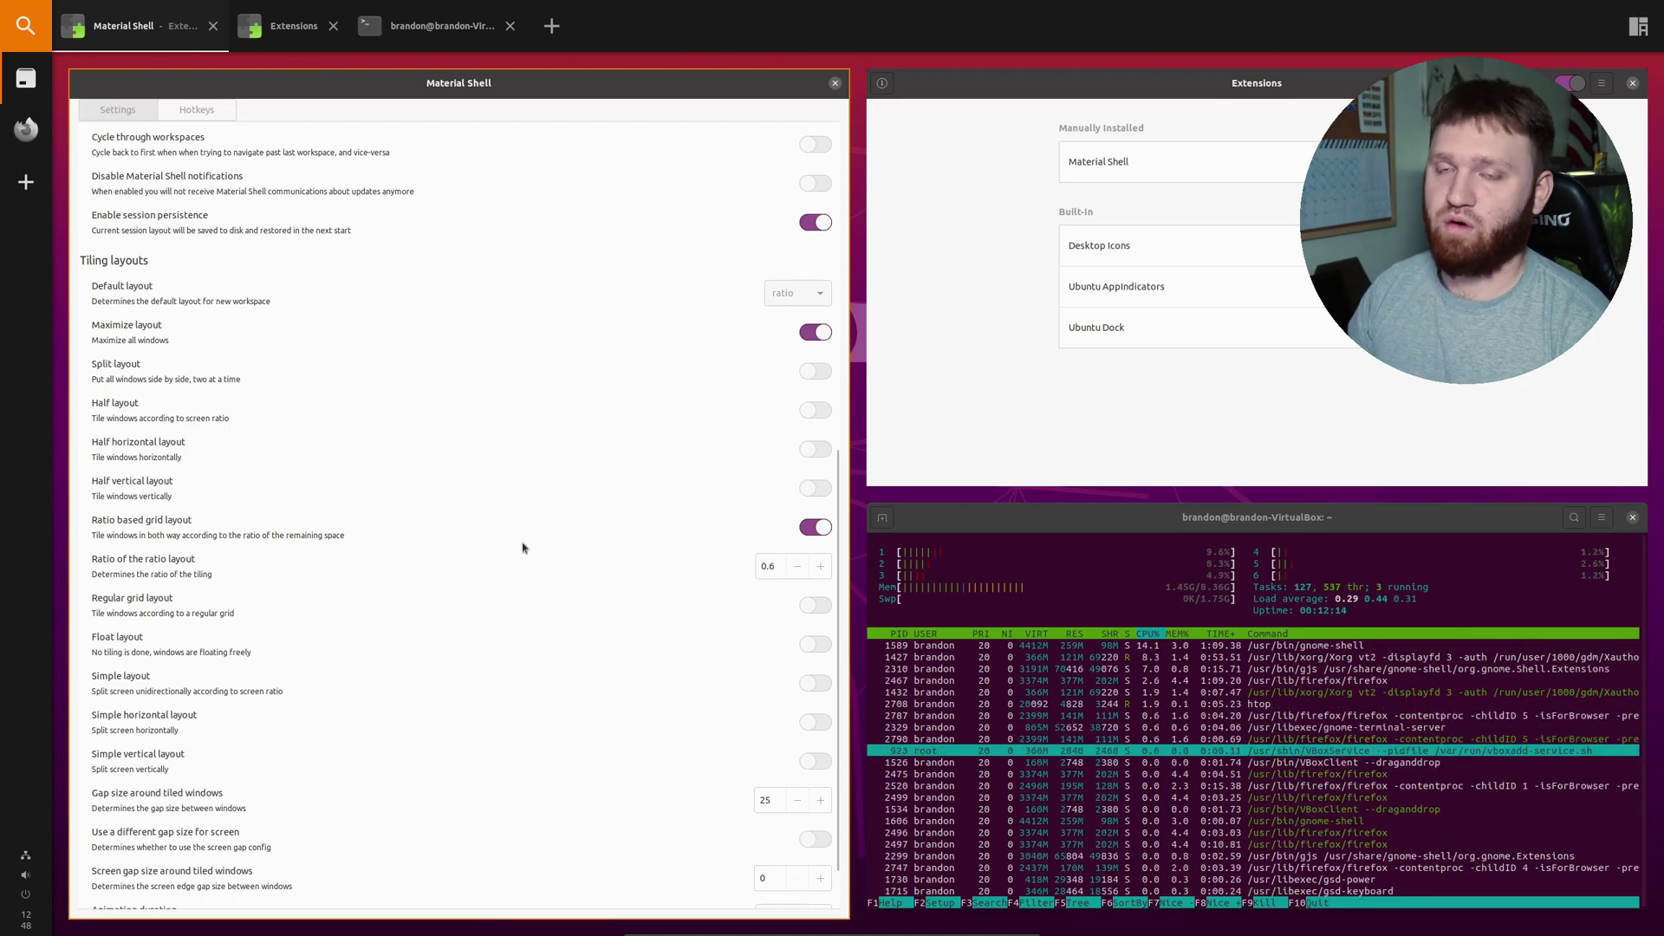
pyautogui.scroll(-2, 546, 528)
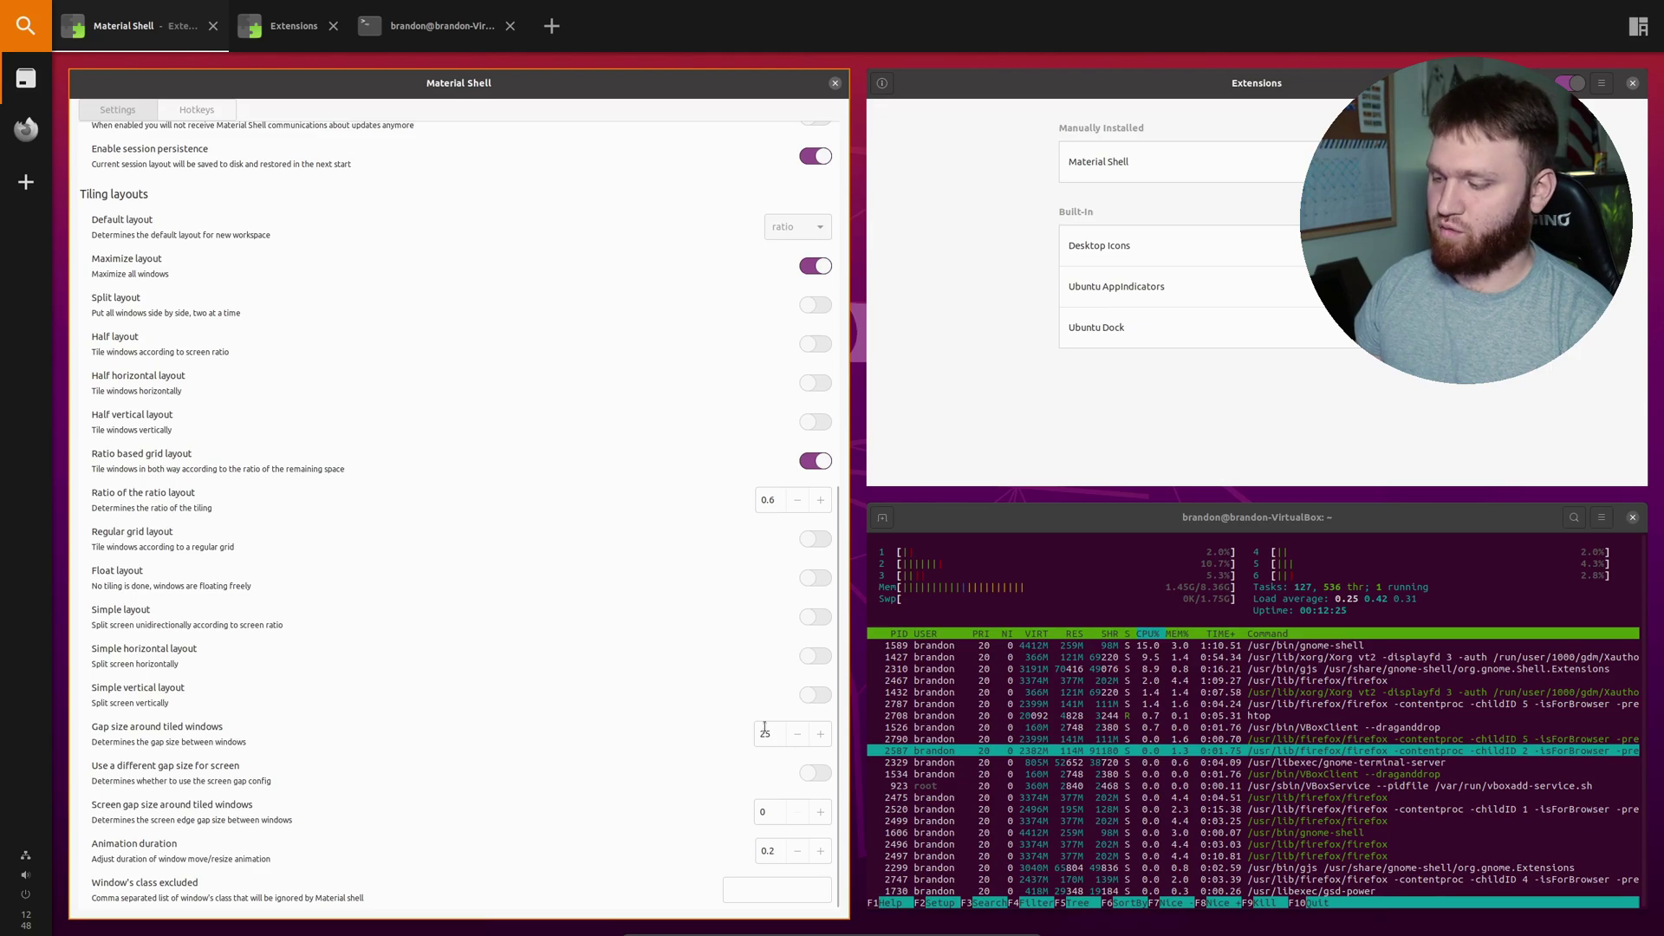
# - Raise the gap size around tiled windows from 25 to 40
pyautogui.click(820, 734)
pyautogui.click(820, 734)
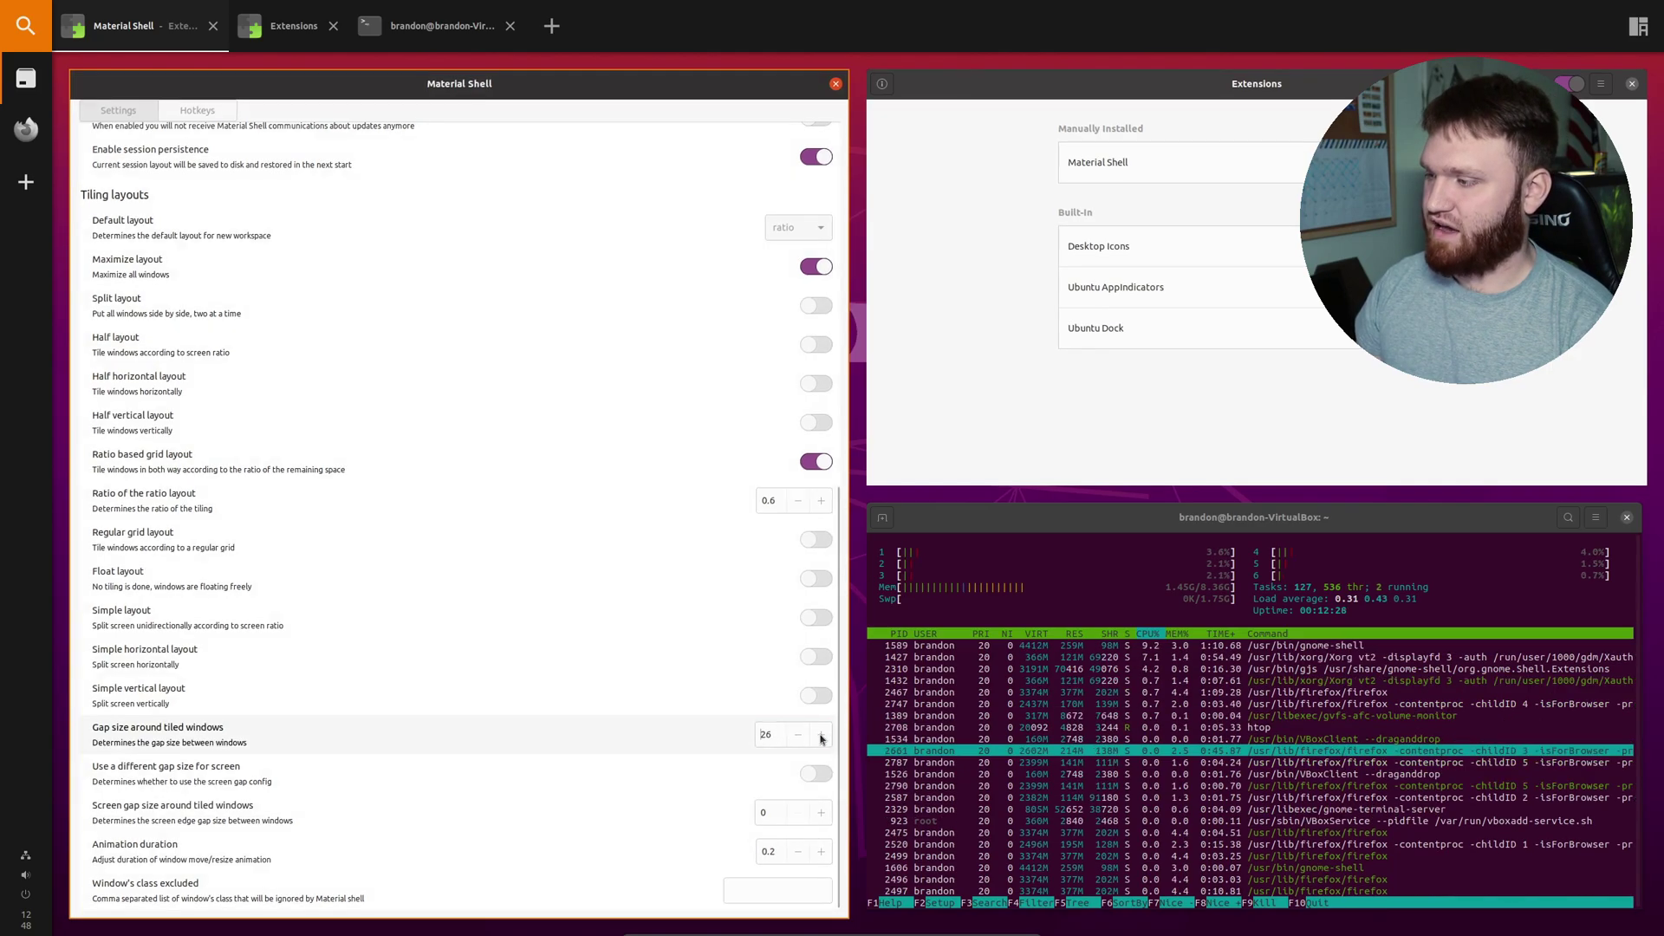
pyautogui.click(819, 734)
pyautogui.moveTo(819, 735); pyautogui.dragTo(920, 704)
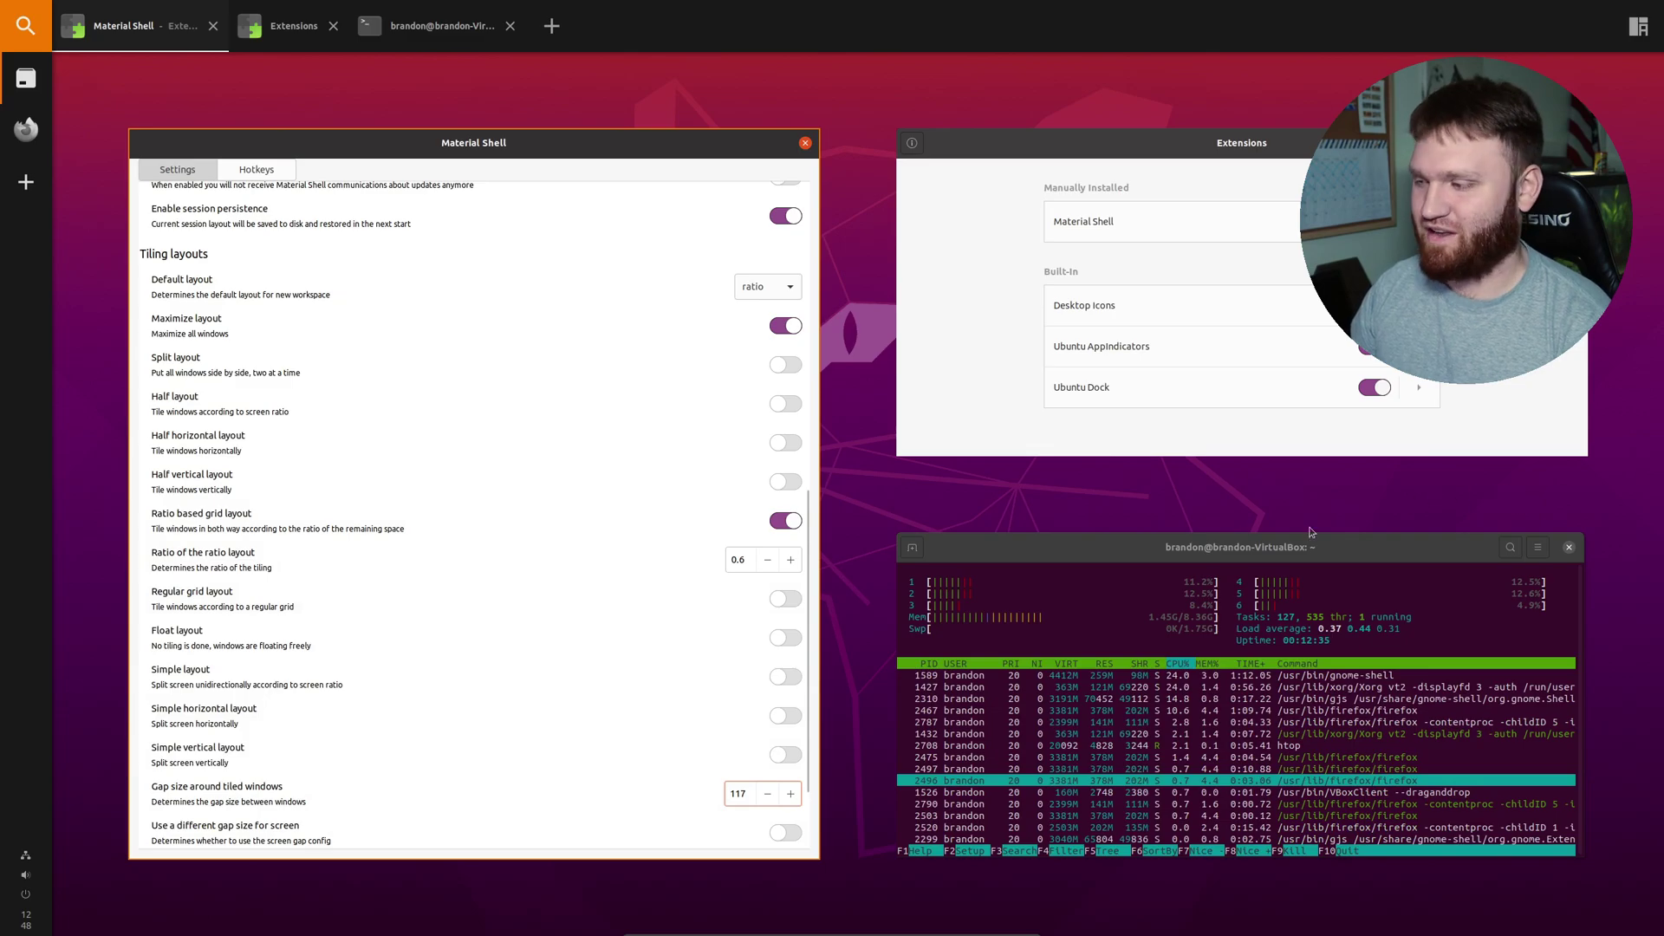
pyautogui.click(768, 793)
# - Scroll down the settings, then visit the Firefox workspace and return to the settings workspace
pyautogui.scroll(-20, 769, 797)
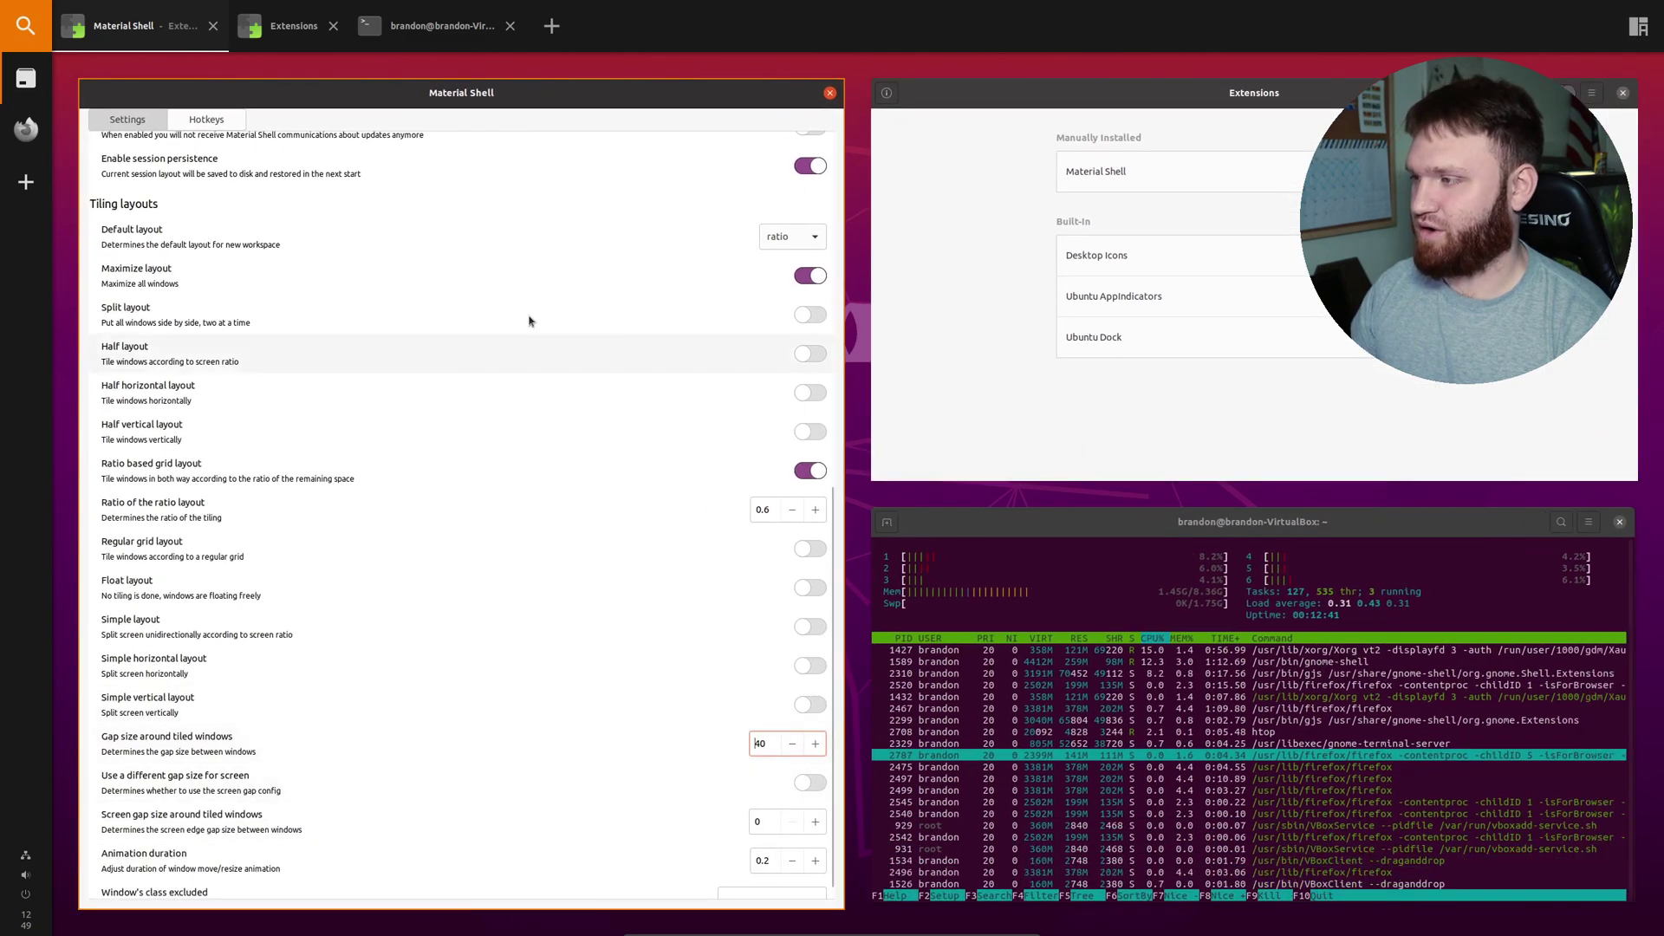
pyautogui.scroll(-1, 659, 832)
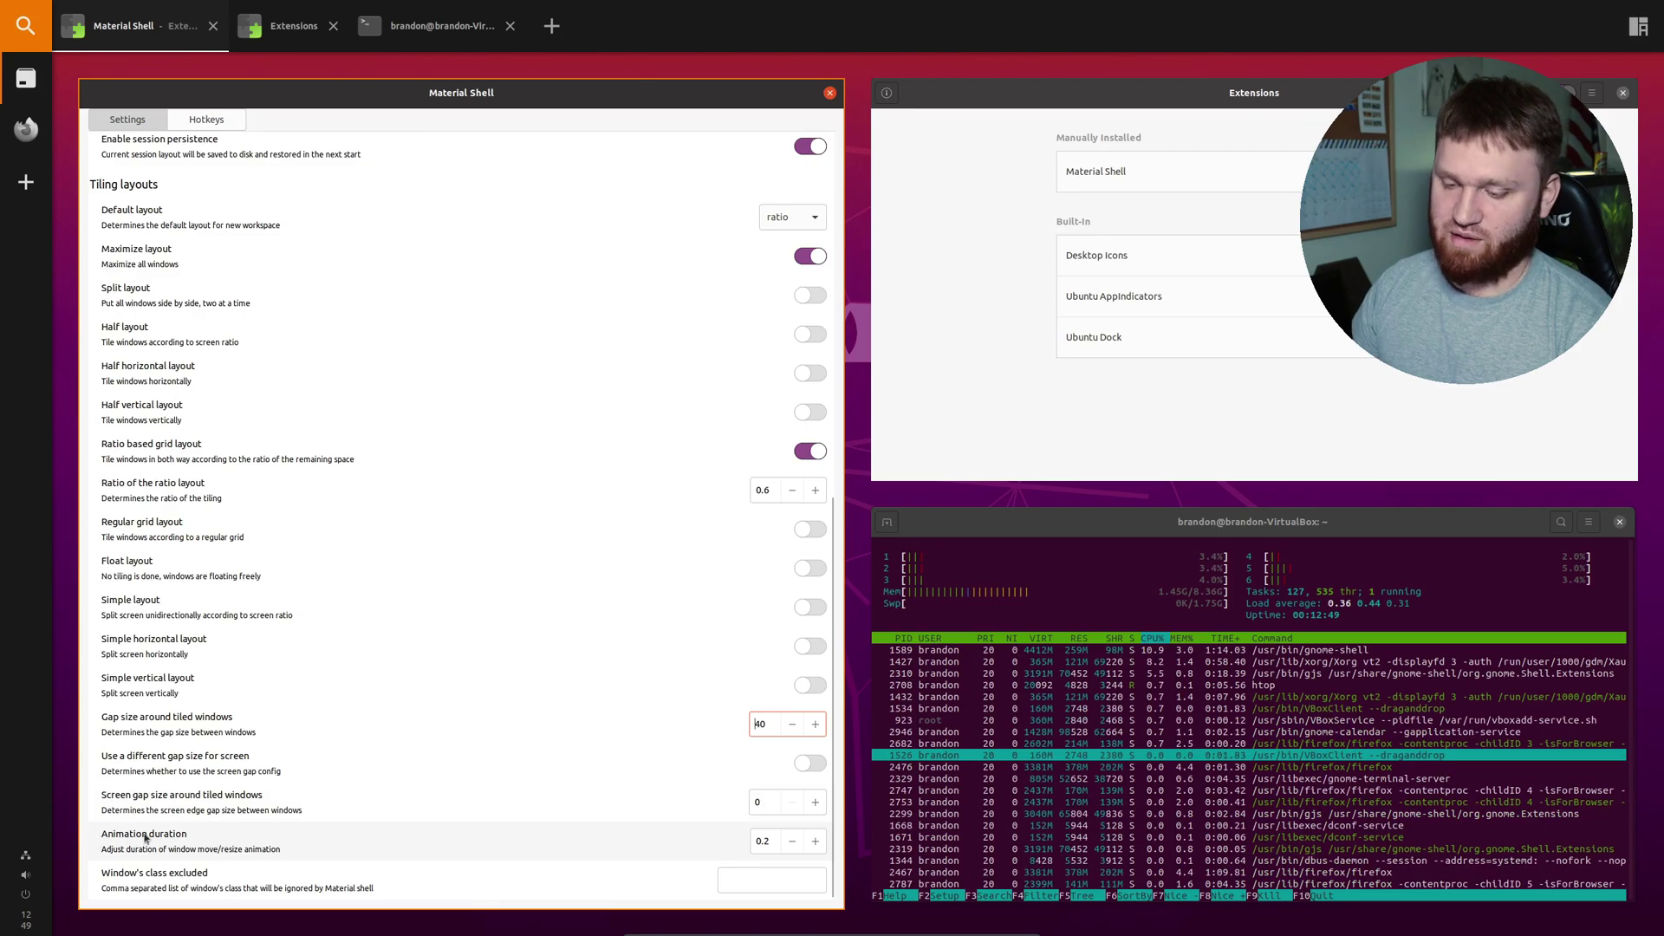
pyautogui.click(30, 129)
pyautogui.click(26, 78)
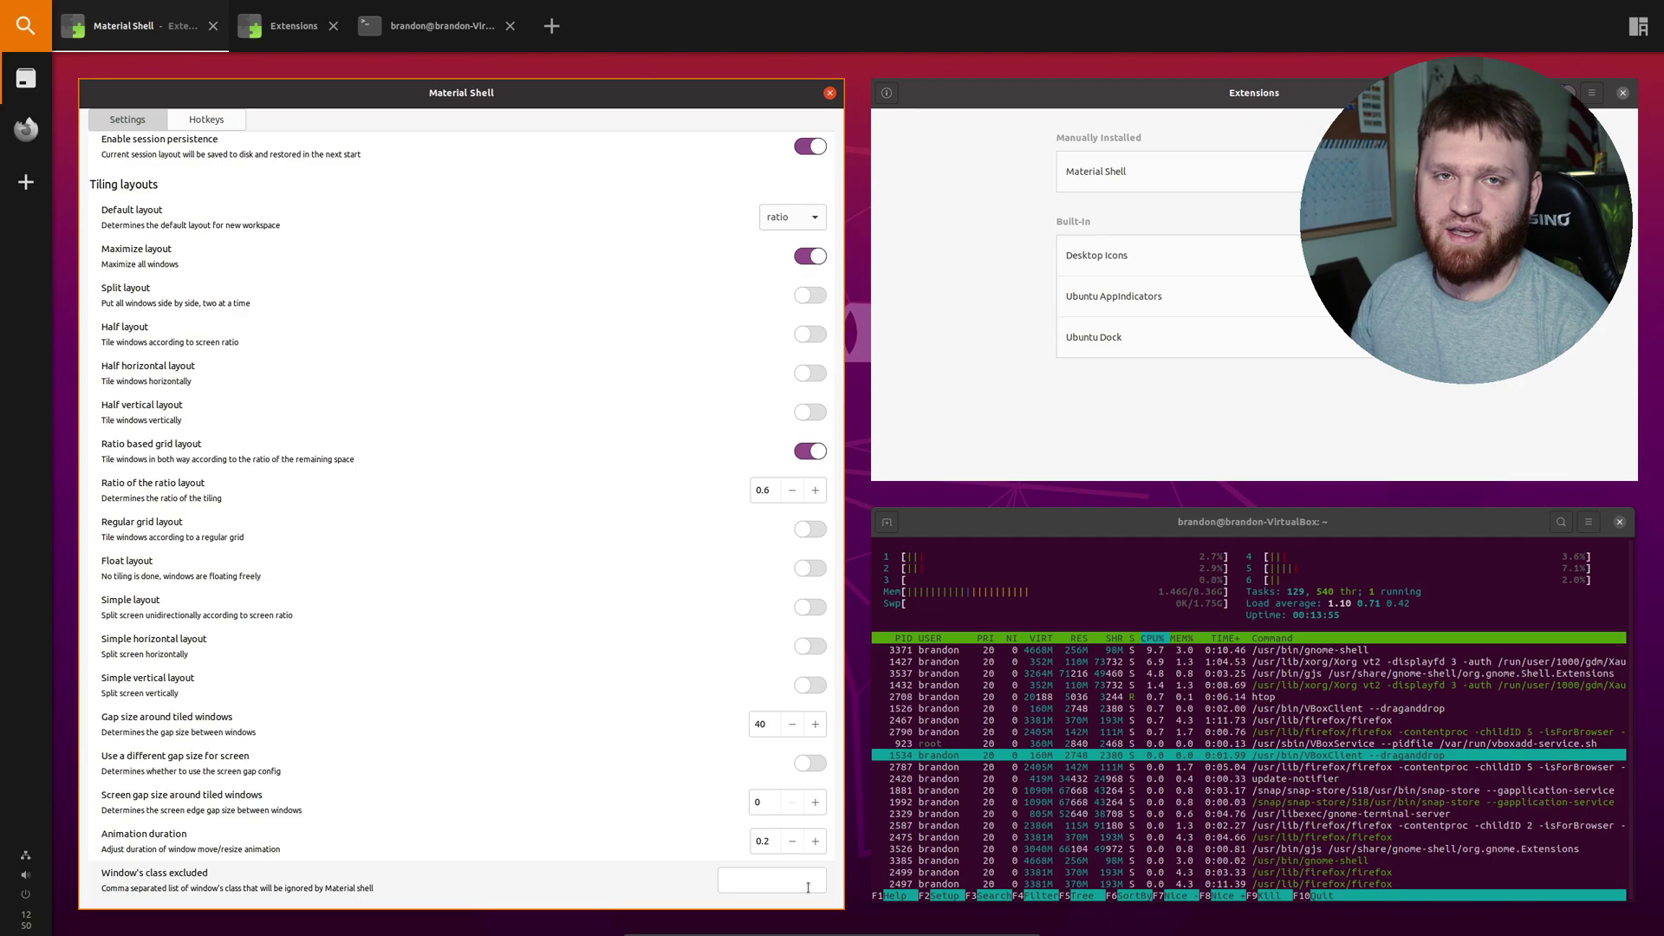
# - Open the Hotkeys tab and scroll through the Action/Hotkeys table
pyautogui.click(208, 122)
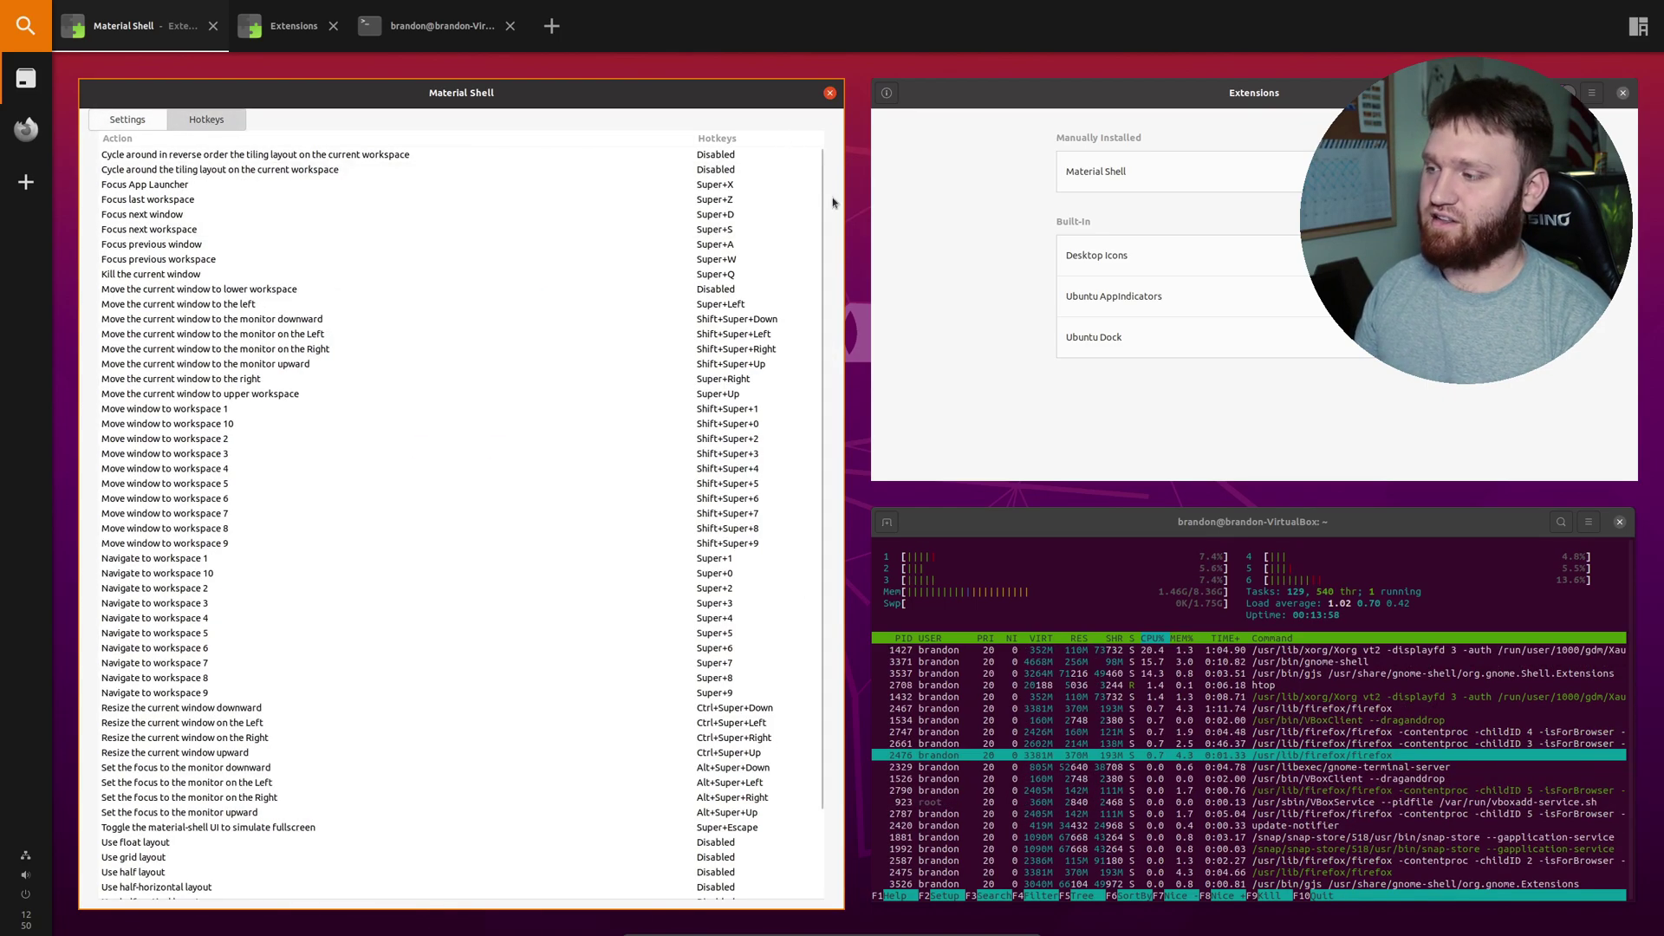
pyautogui.scroll(-1, 819, 178)
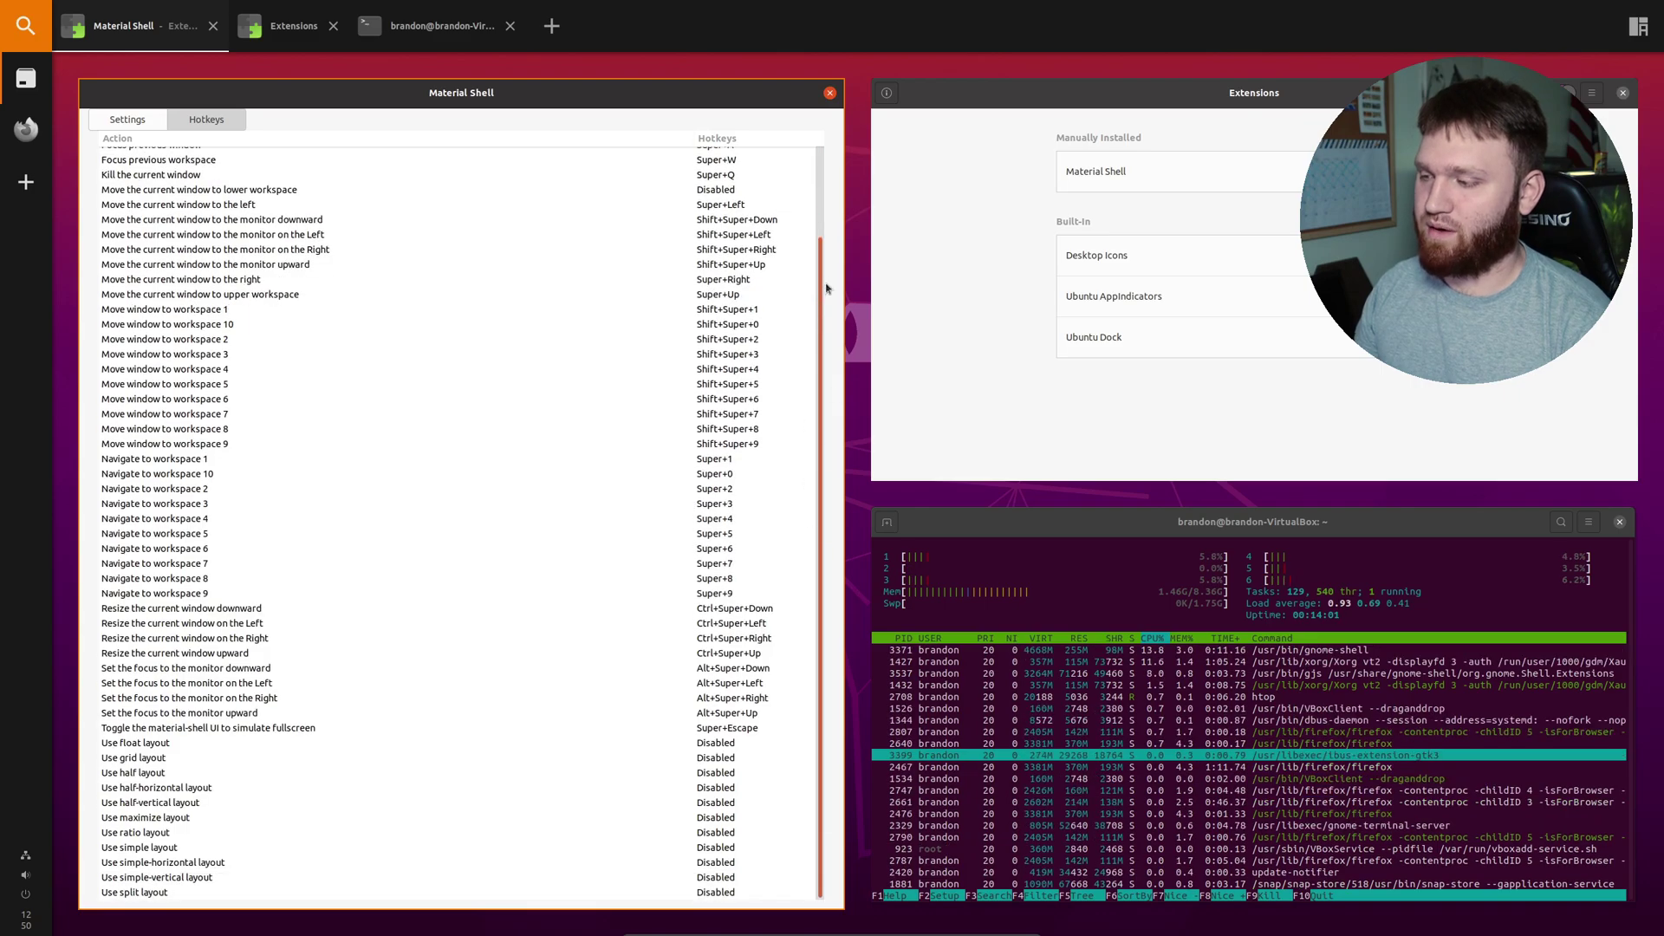
pyautogui.scroll(1, 819, 173)
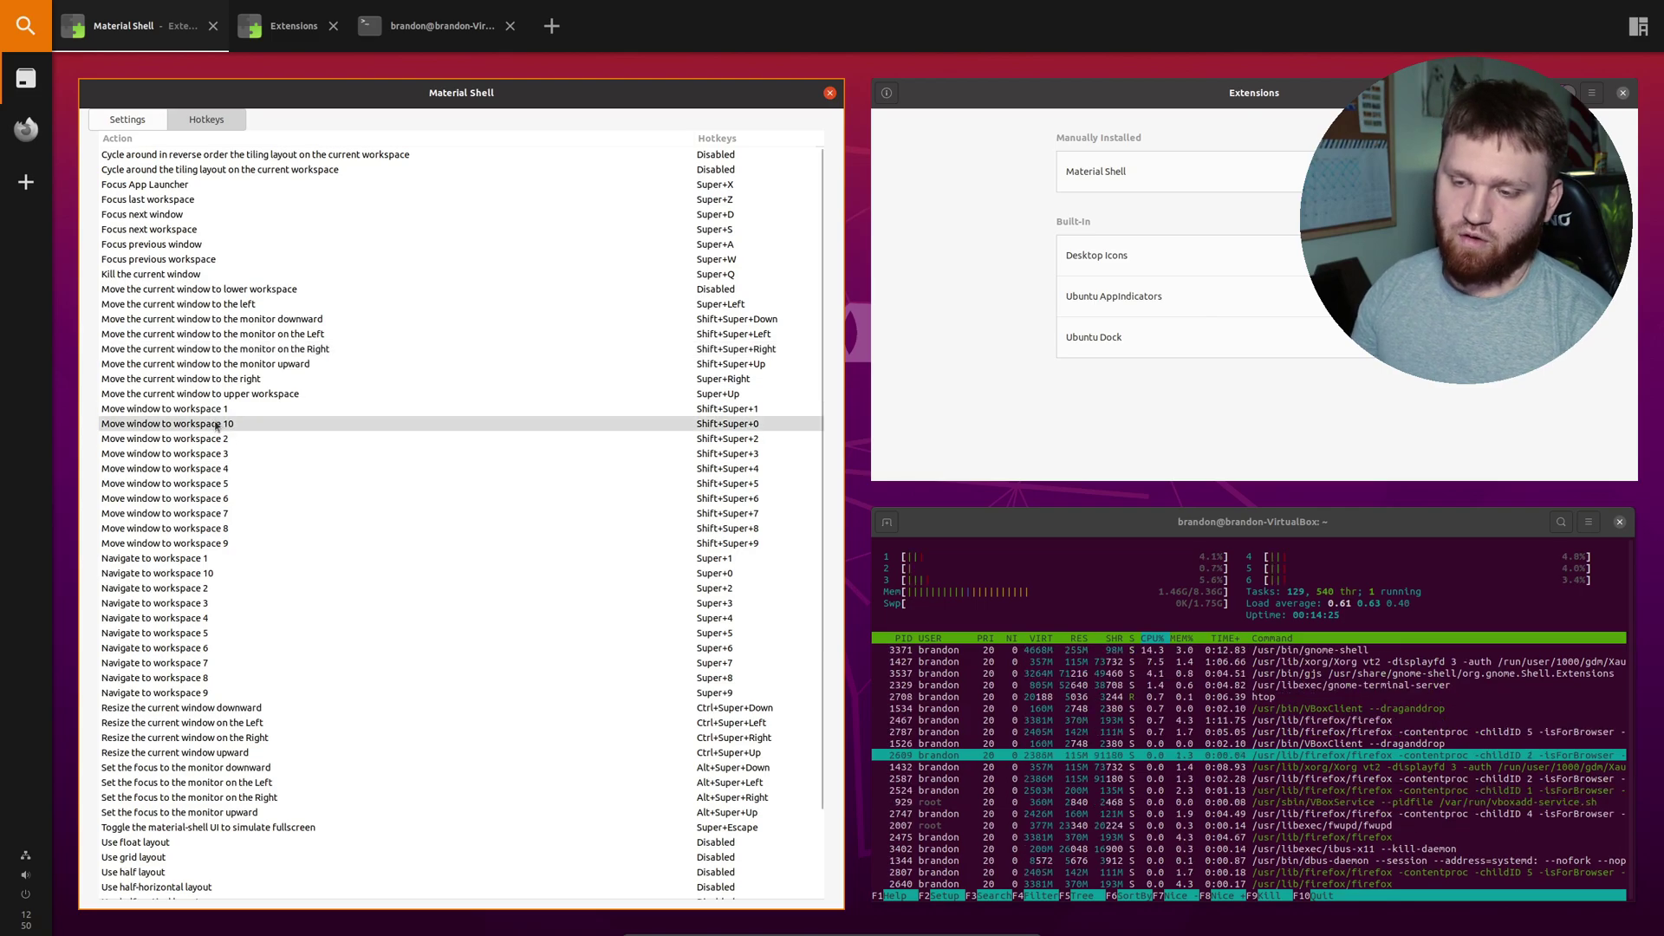
pyautogui.scroll(-3, 282, 544)
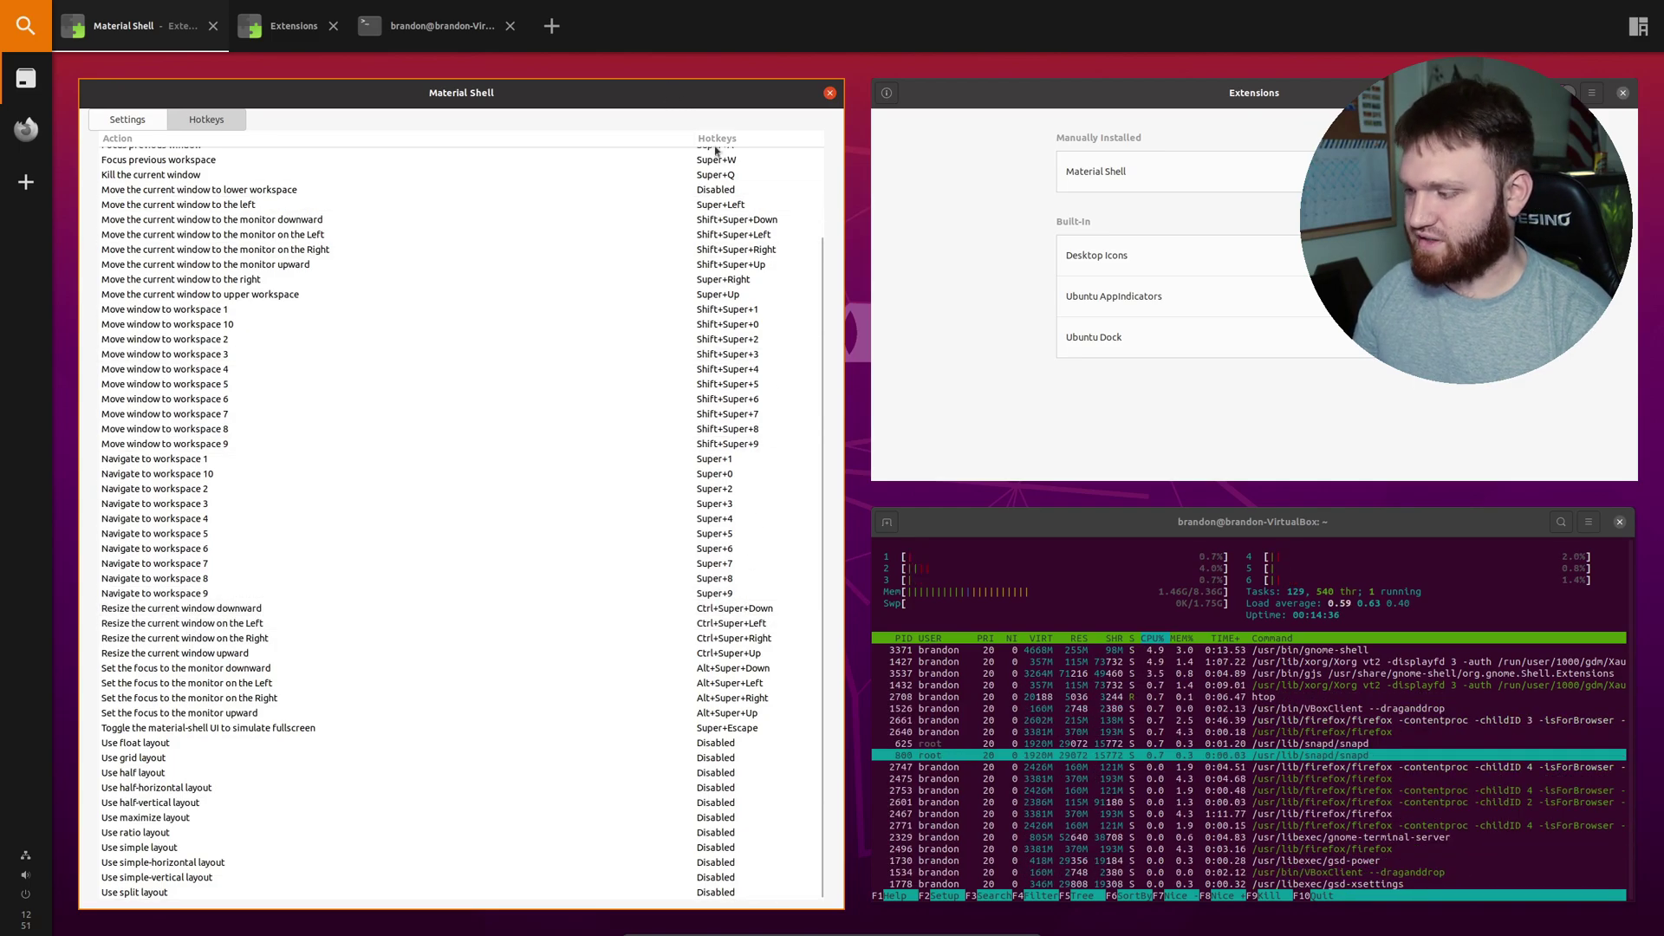
# - Focus the Extensions window and grow it downward over the htop terminal with Ctrl+Super+Down
pyautogui.click(1033, 516)
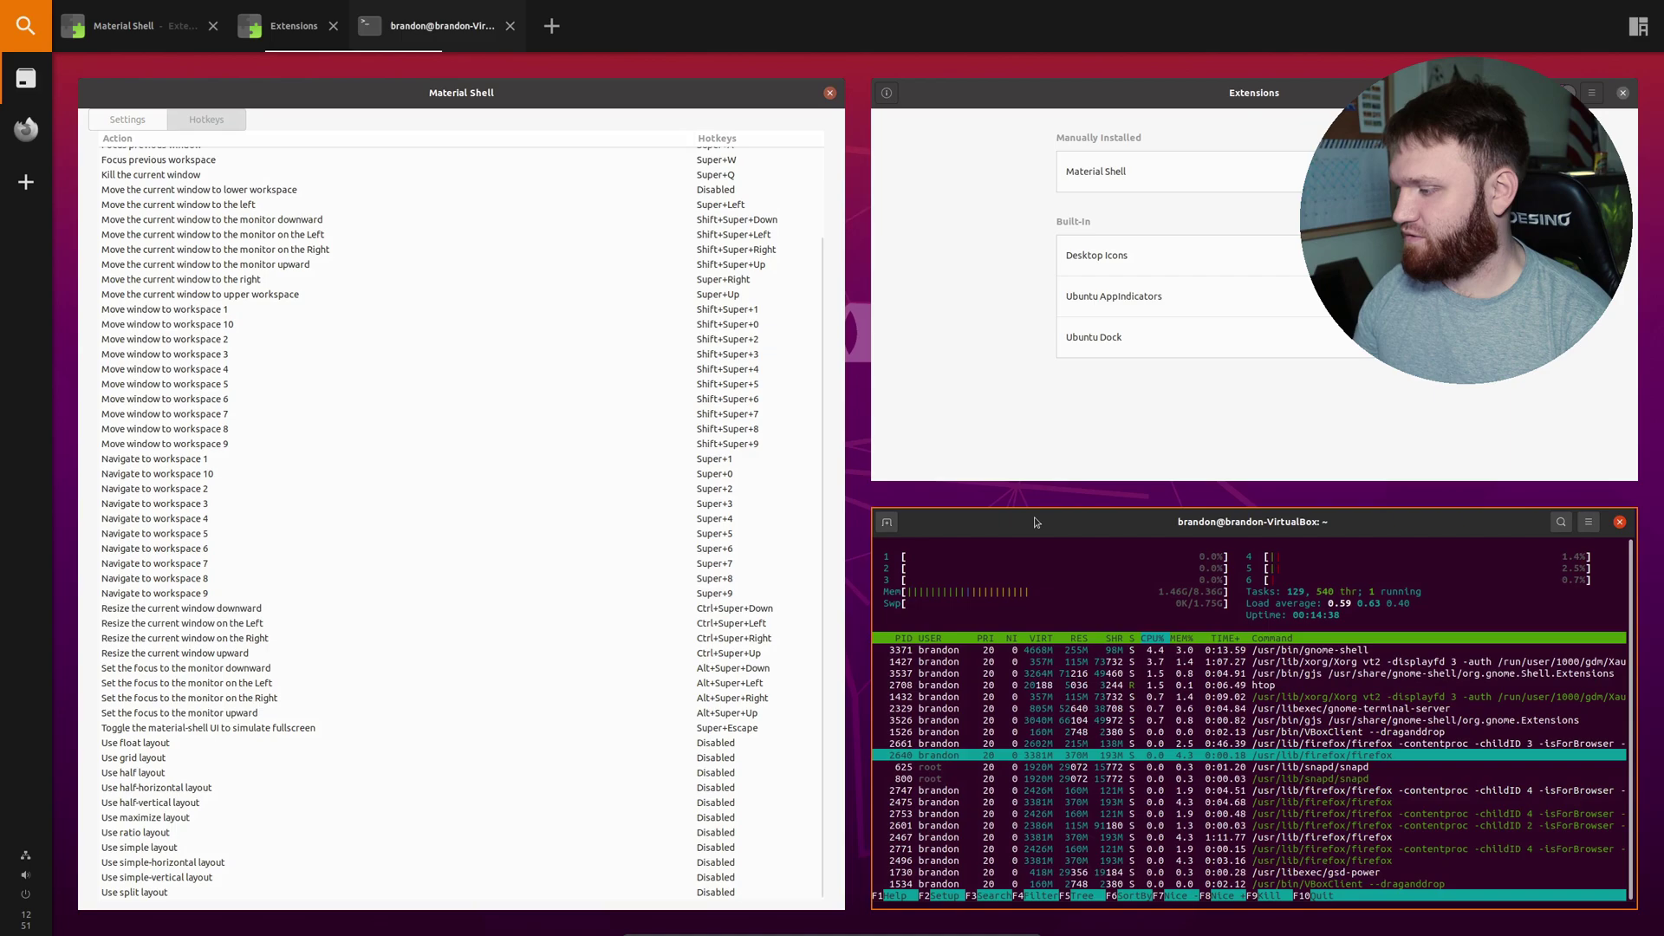
pyautogui.click(998, 97)
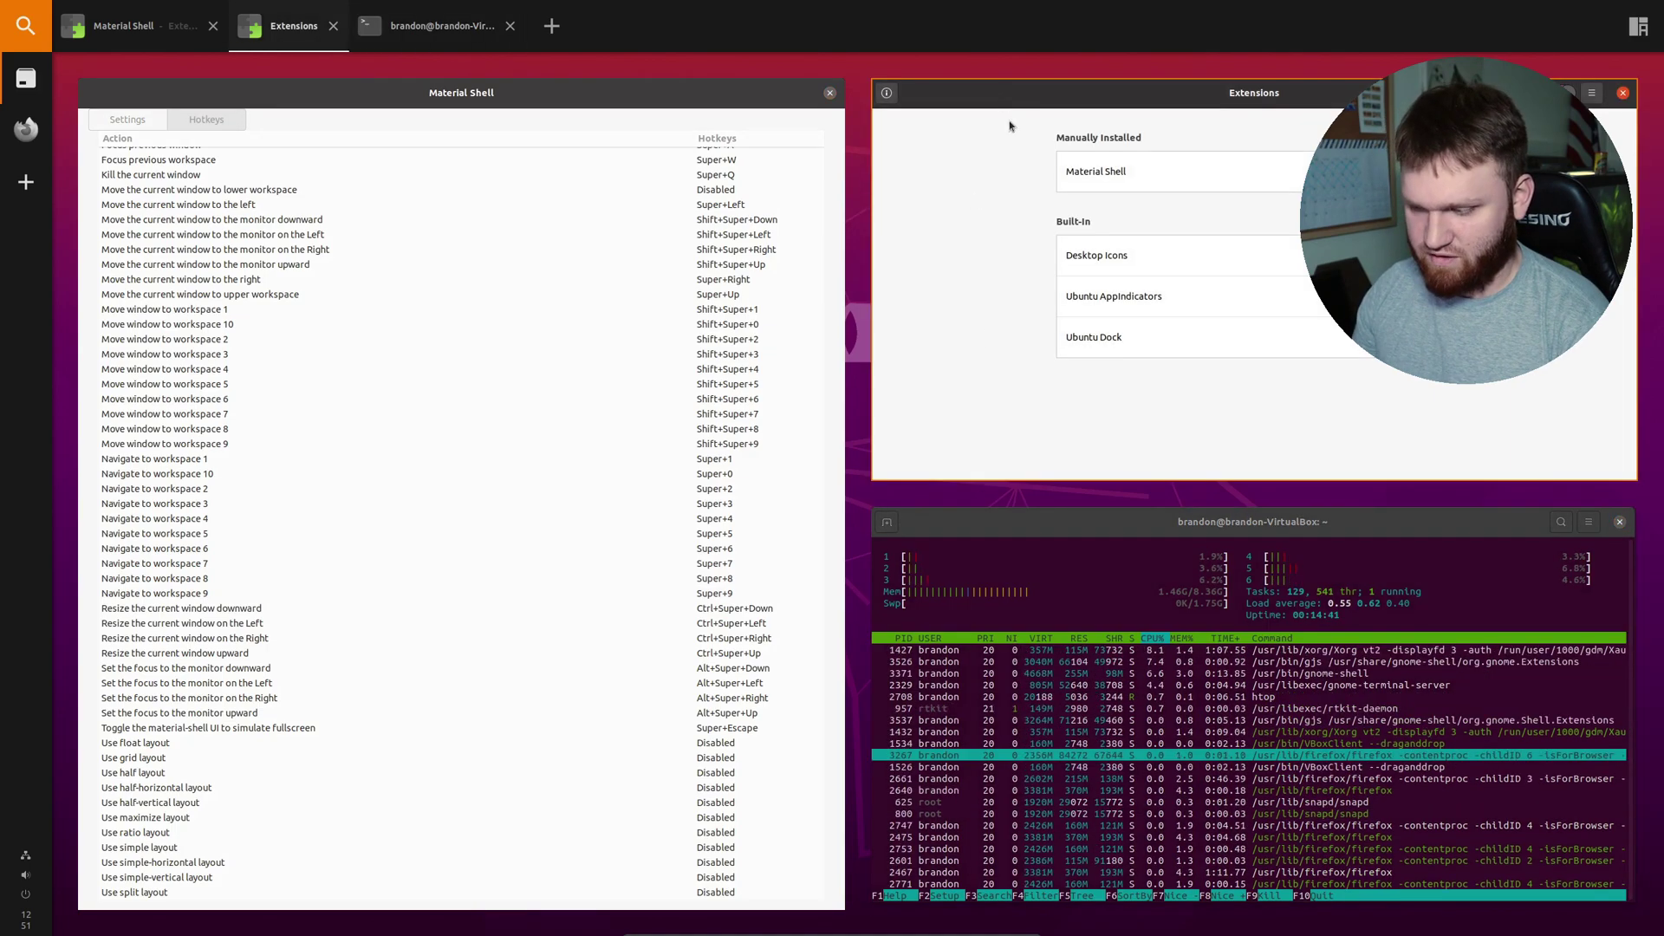
pyautogui.press('ctrl+super+Down')
pyautogui.press('ctrl+super+Down')
pyautogui.press('ctrl+super+Down')
pyautogui.press('ctrl+super+Down')
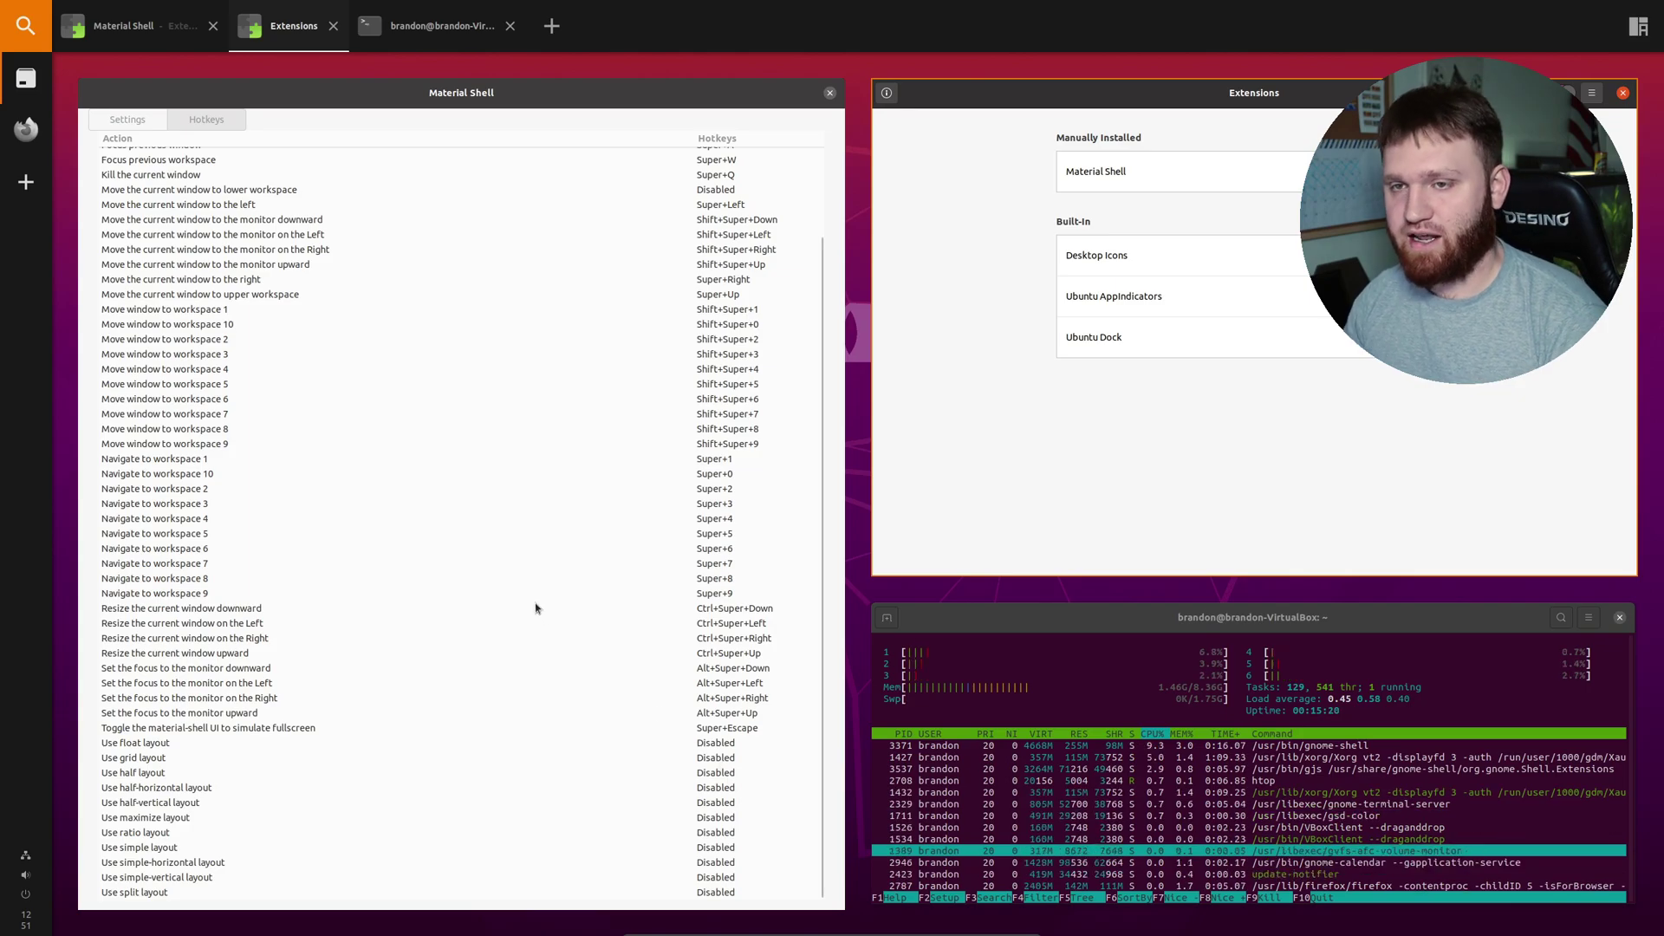
# - Switch to the Firefox workspace with the extensions.gnome.org listing and Material Shell page
pyautogui.click(23, 129)
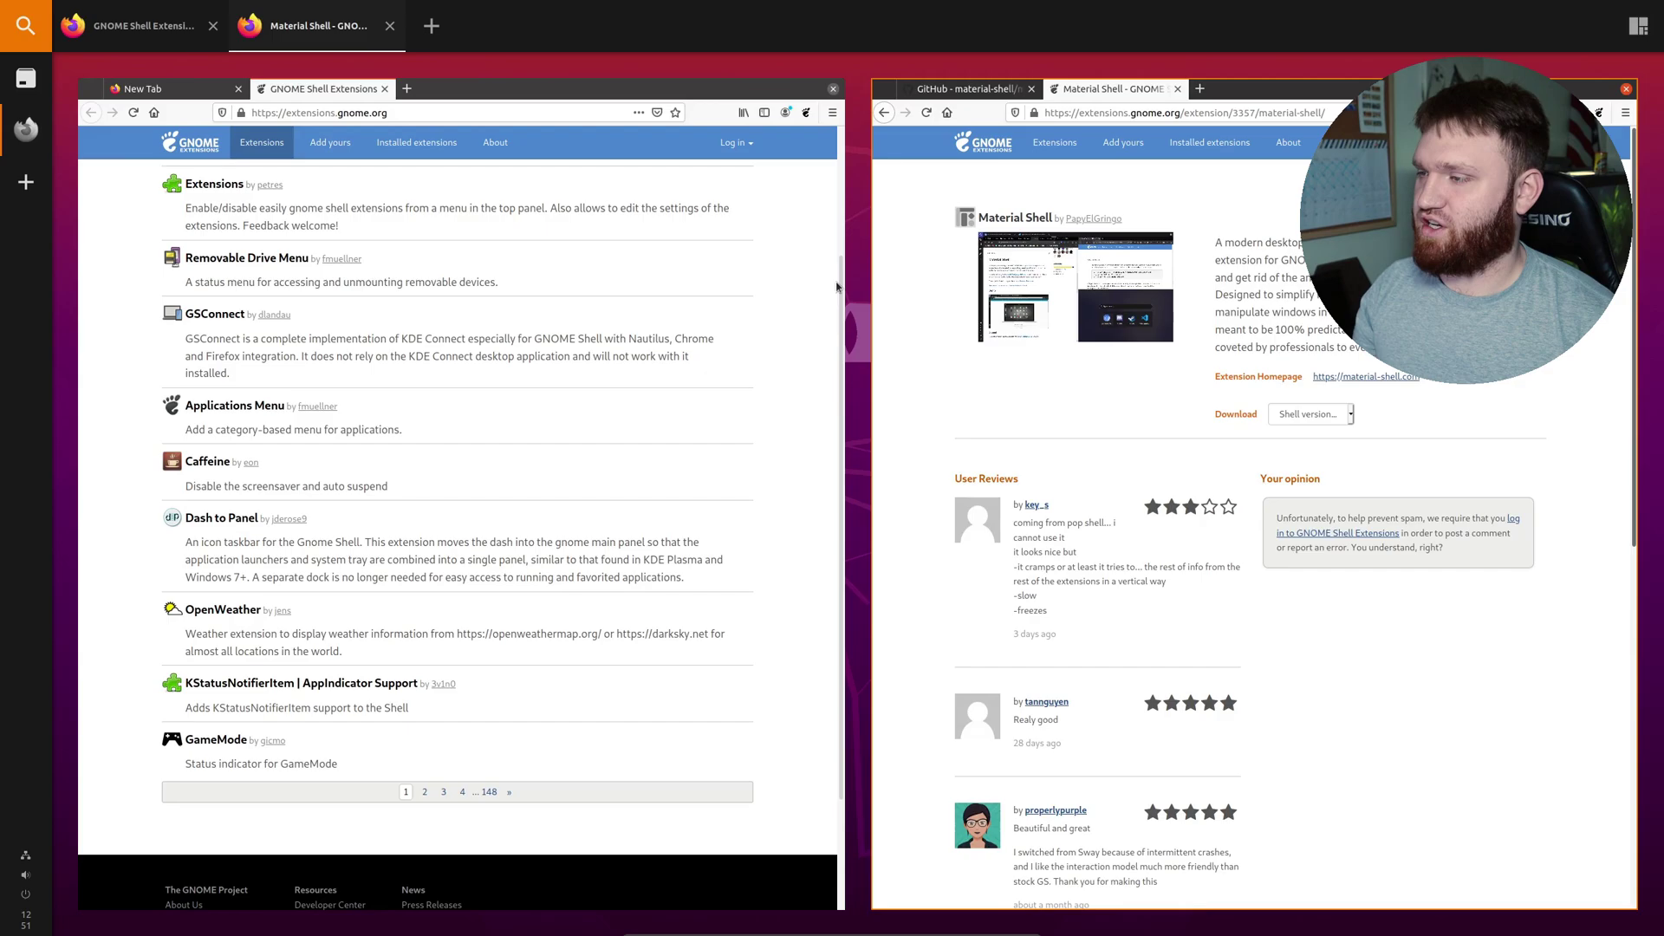